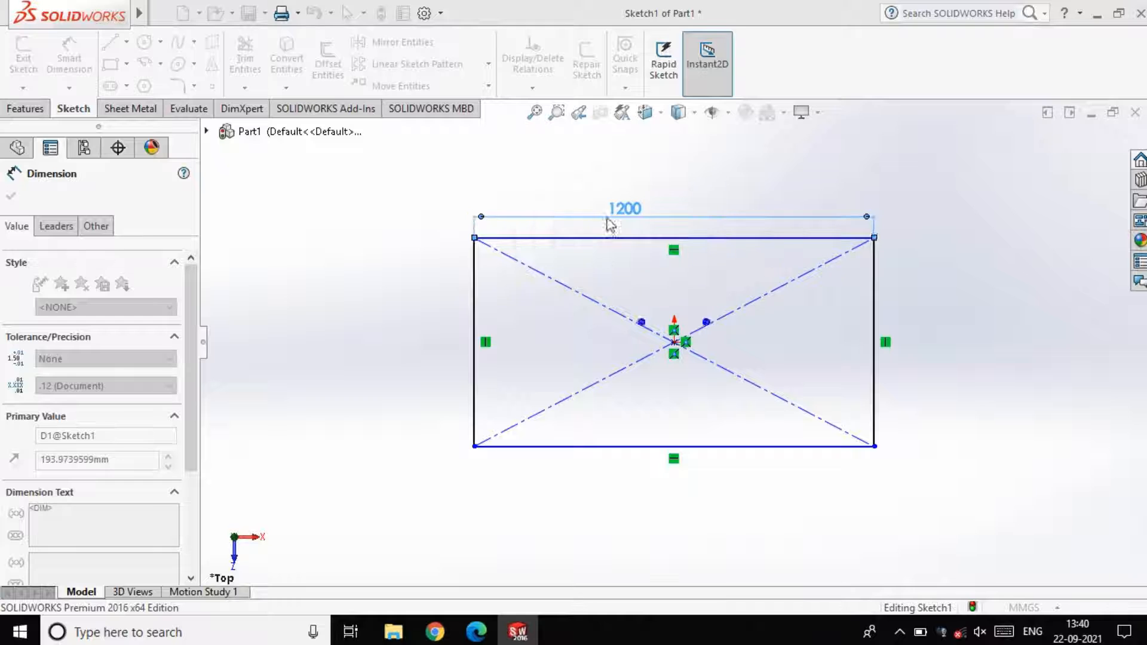
Step: Dimension the height of the centre rectangle as 600 mm
click(429, 302)
text(600)
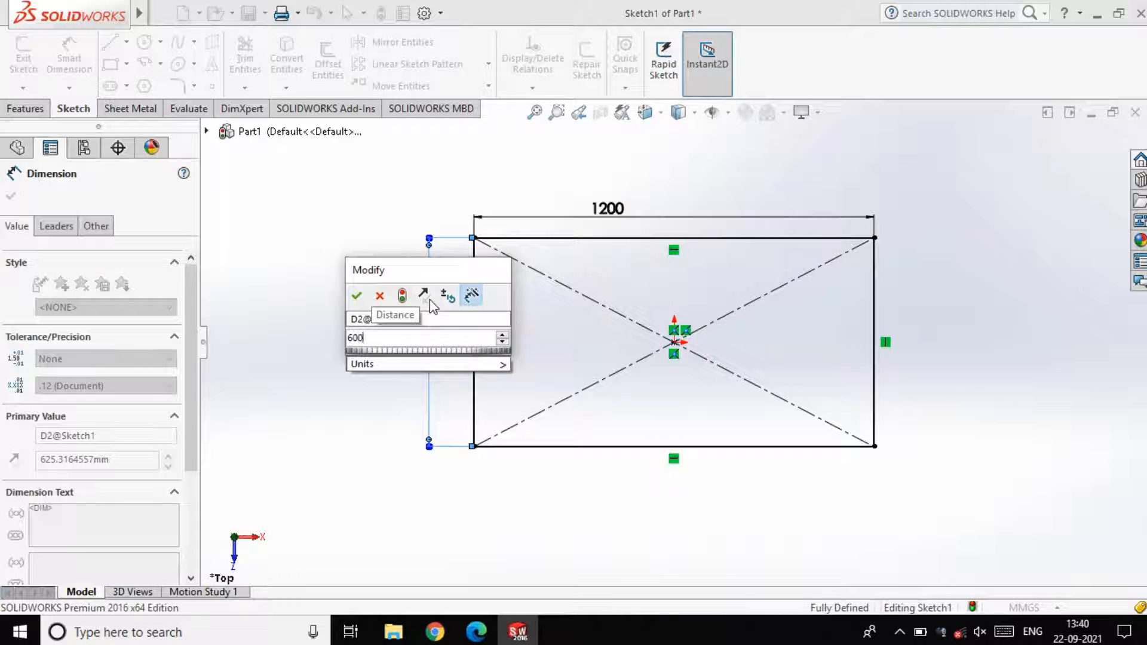
key(Return)
Step: Finish the sketch and extrude the rectangle as a 20 mm thick blind boss
click(22, 60)
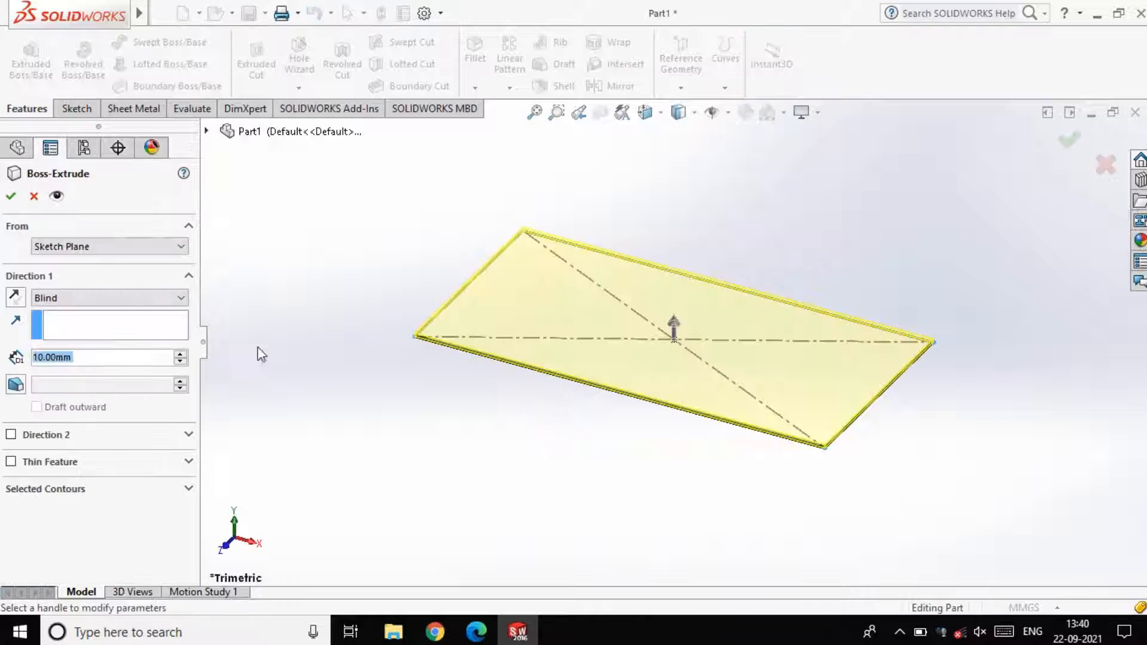
text(20)
key(Return)
click(10, 197)
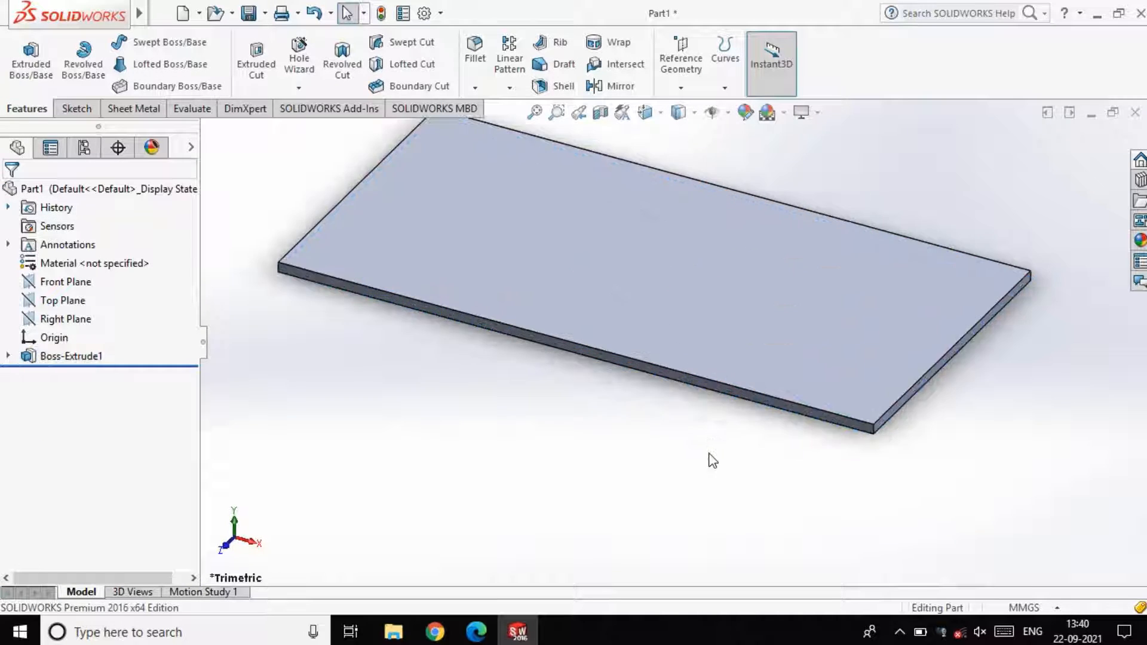
Step: Start a sketch on the plate's underside and draw a closed U-shaped outline about 951 mm wide with legs on both sides
click(702, 281)
click(736, 249)
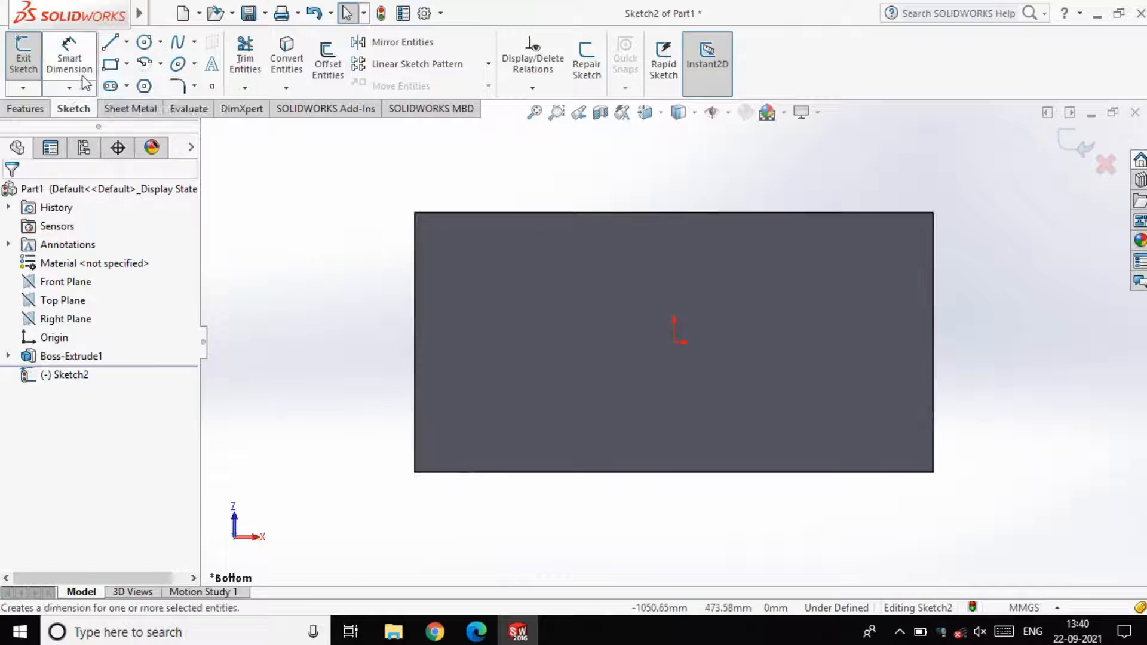
click(110, 42)
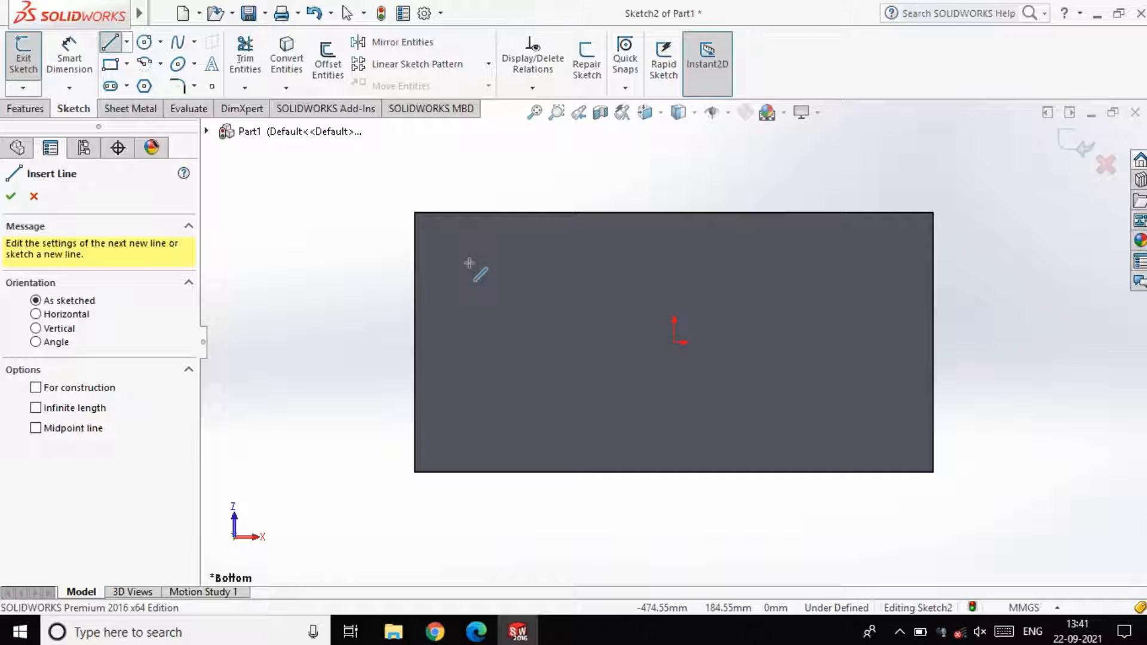
click(469, 263)
click(469, 426)
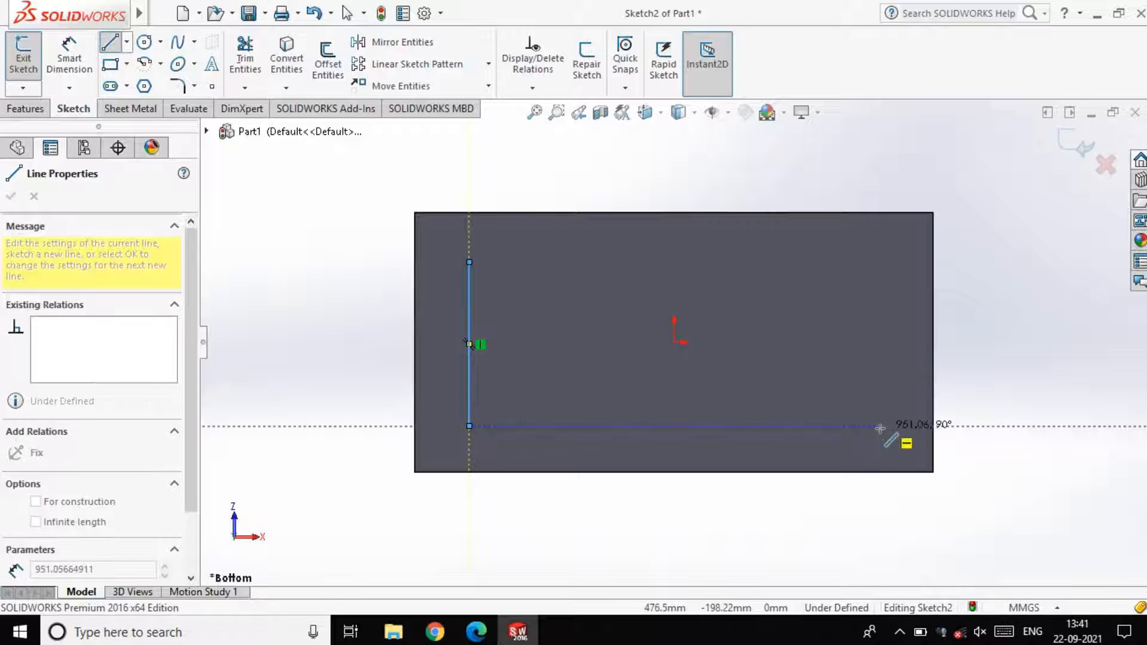
click(880, 426)
click(880, 262)
click(826, 263)
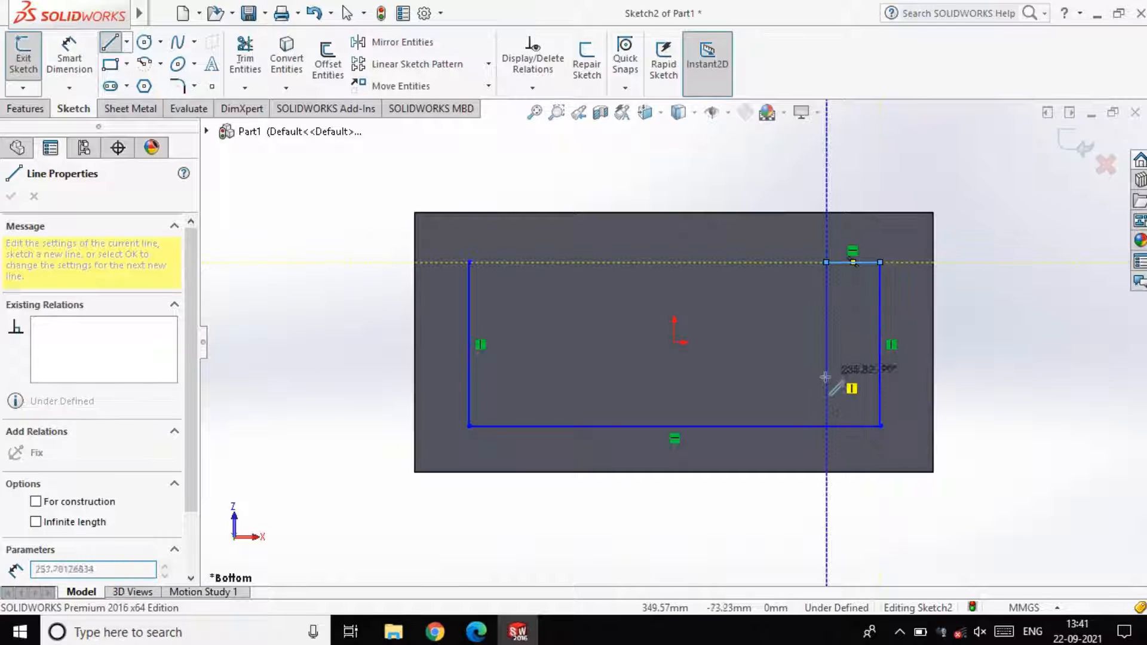
click(826, 383)
click(514, 383)
click(515, 263)
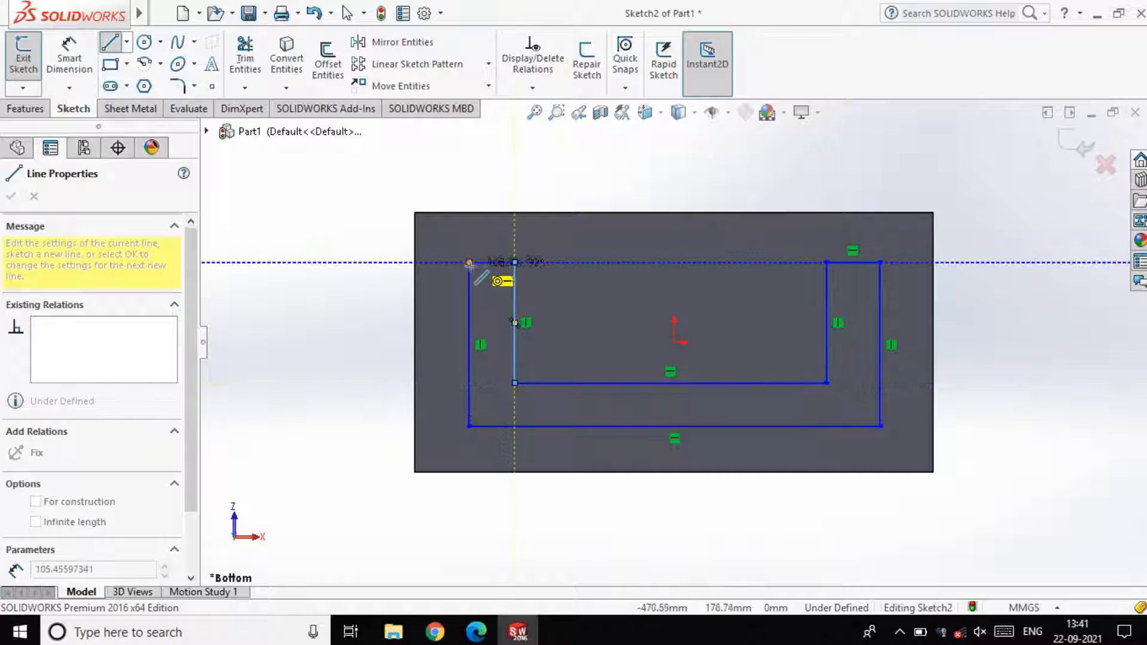
click(469, 263)
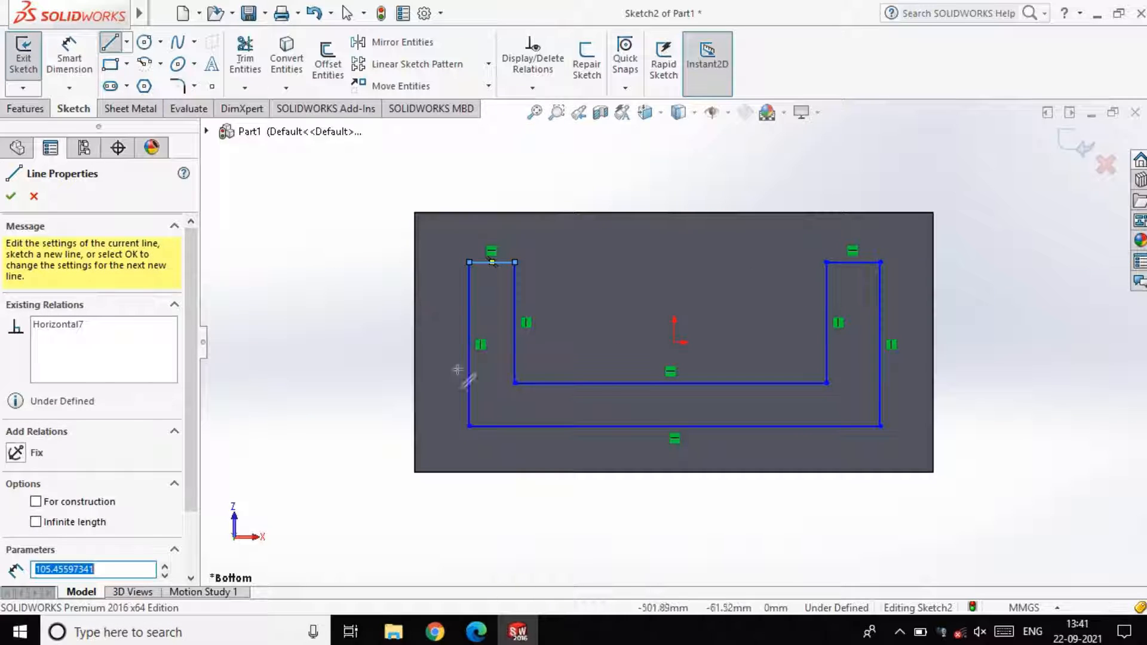
key(Escape)
Step: Make the two short end lines of the U's legs equal and collinear
ctrl+click(837, 263)
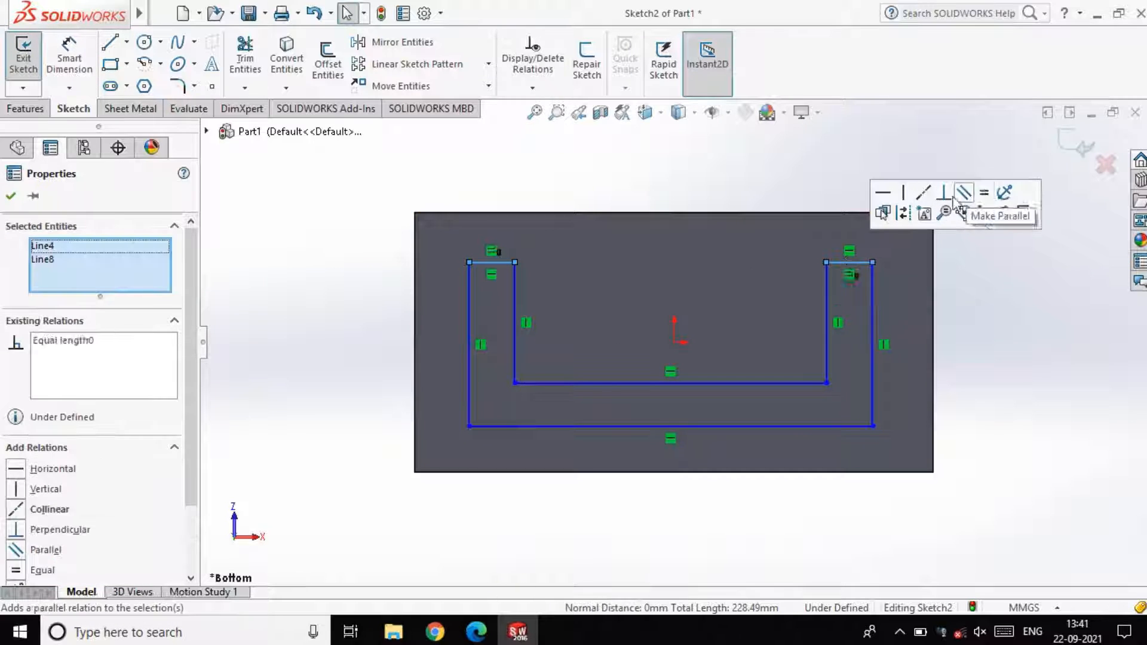
click(41, 570)
click(257, 278)
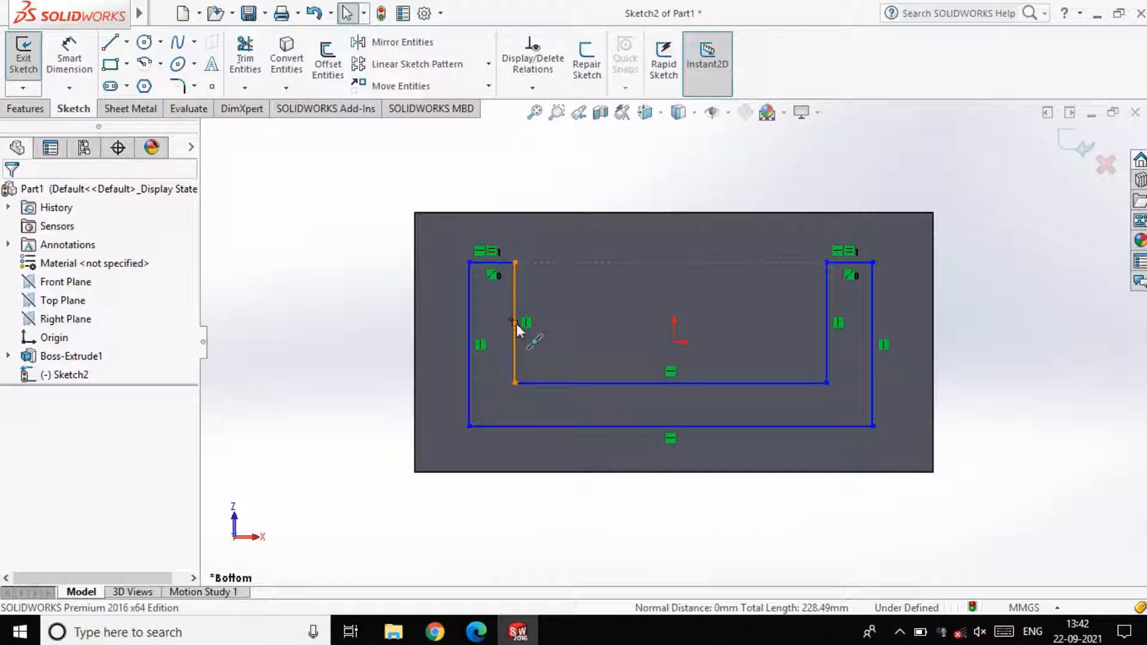
Step: Make the U's two inner vertical lines parallel and equal, and apply the same relations to its two outer vertical lines
click(516, 353)
ctrl+click(825, 346)
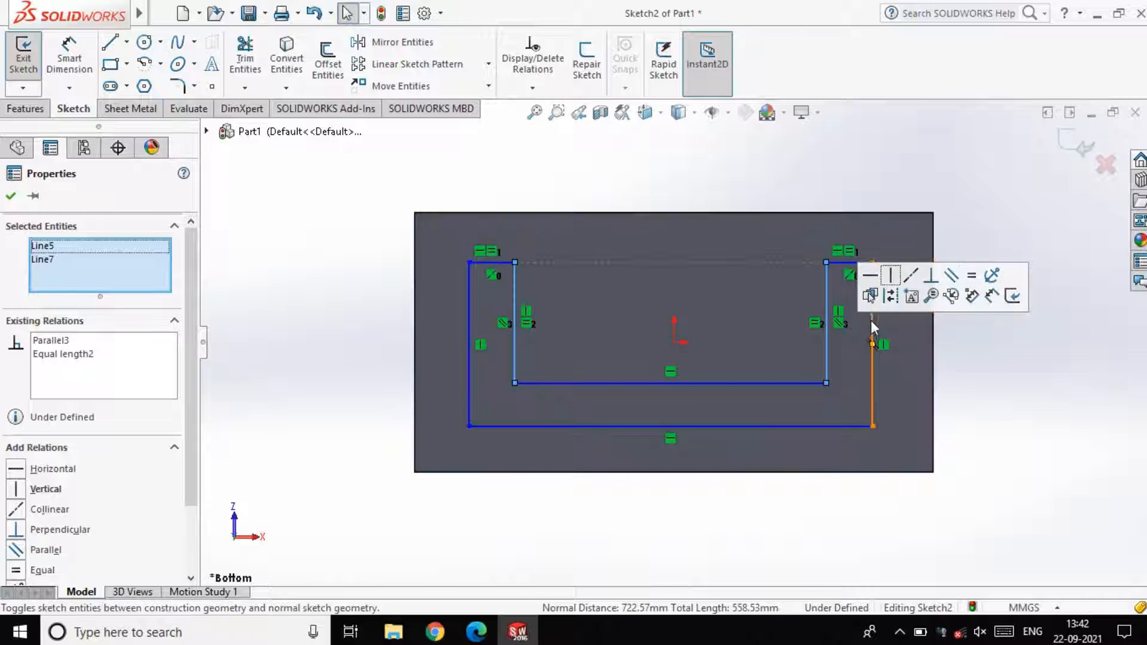
click(873, 359)
ctrl+click(468, 360)
click(596, 288)
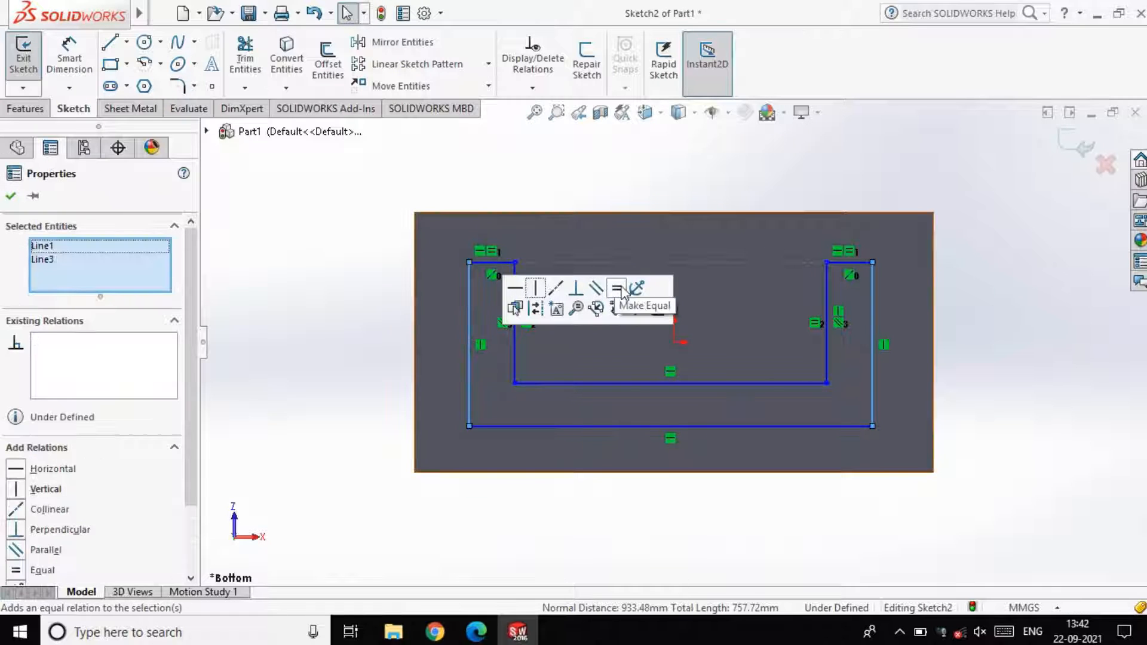
click(617, 288)
click(9, 195)
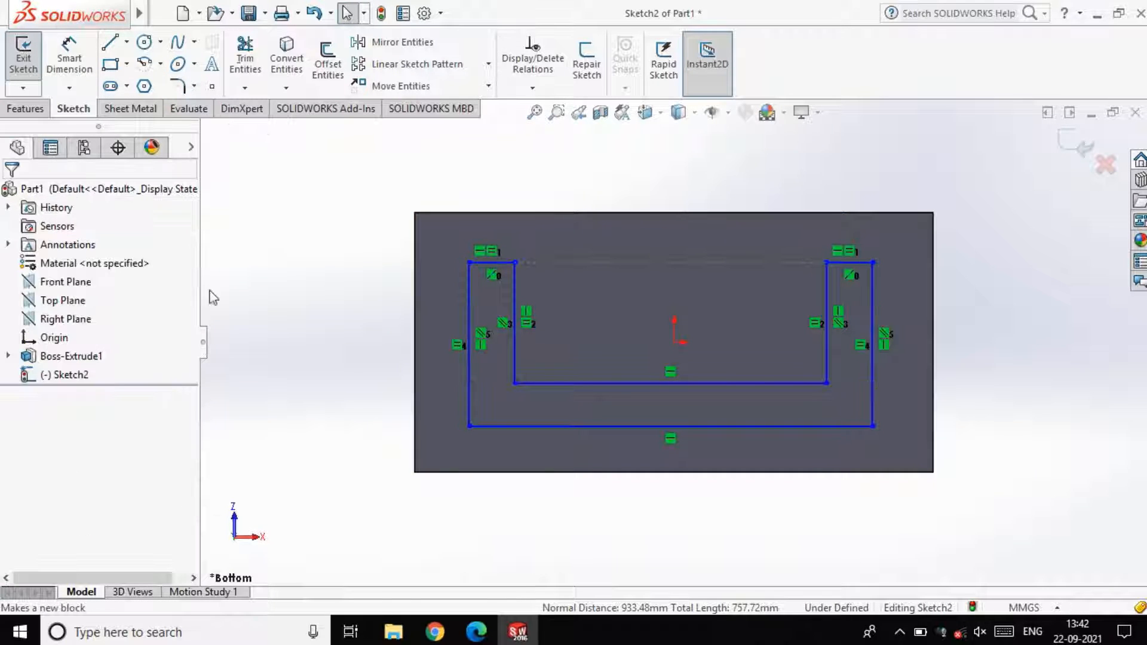
Step: Set the U's thickness to 20 mm at the leg's end and between its two long horizontal lines
click(508, 263)
click(507, 235)
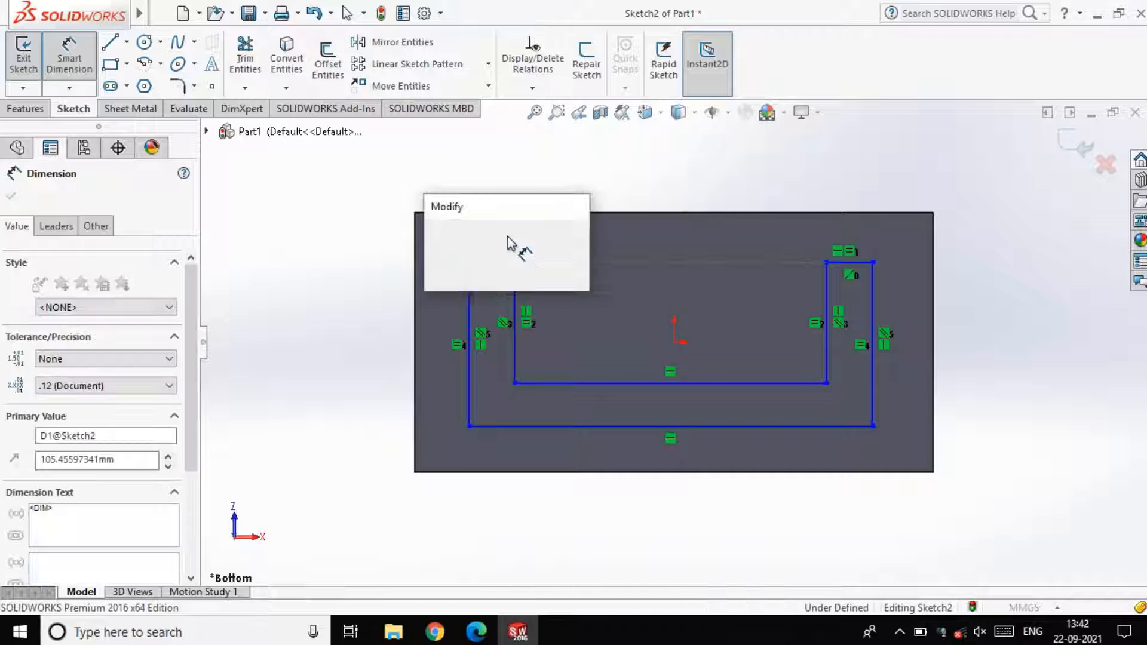
key(Return)
text(20)
key(Return)
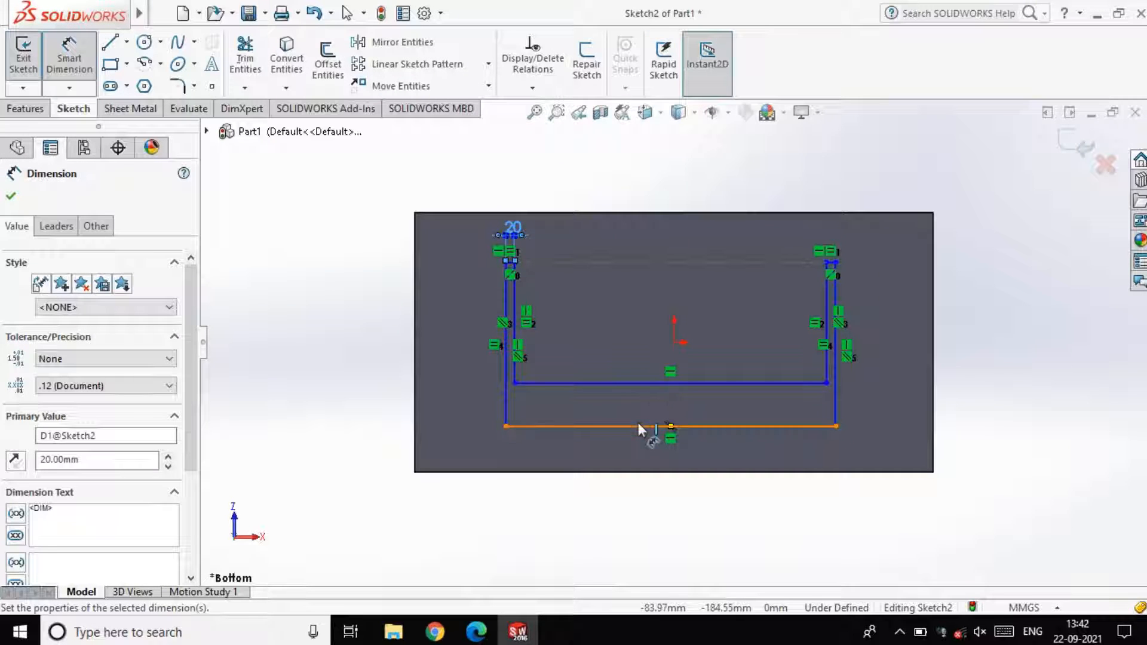
click(638, 422)
click(640, 381)
text(20)
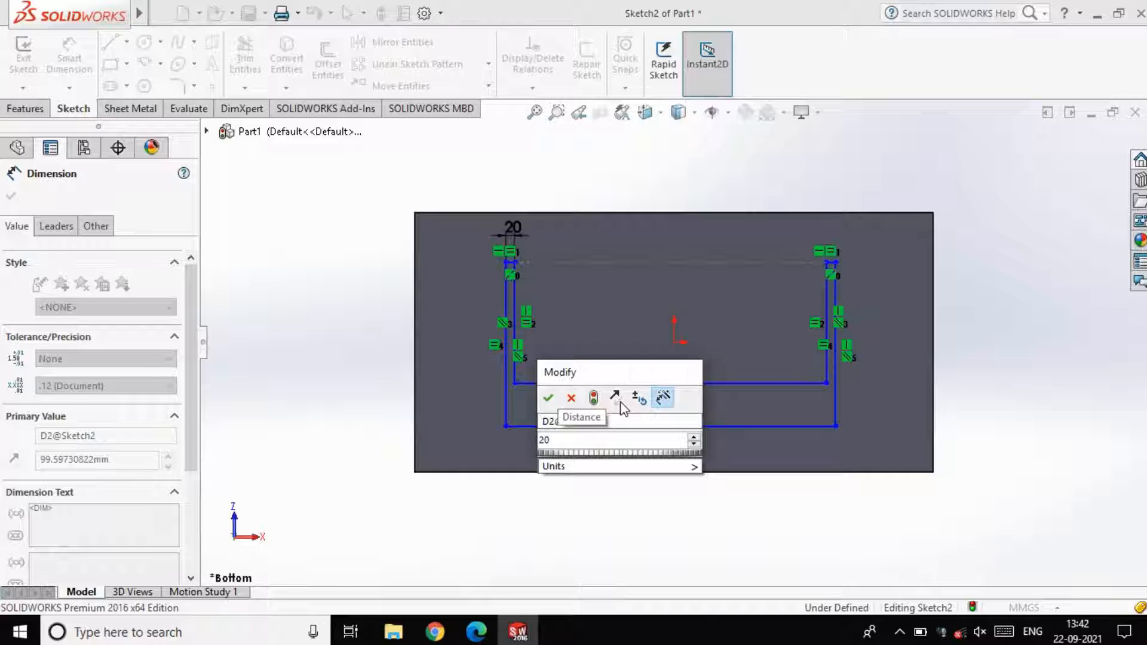
key(Return)
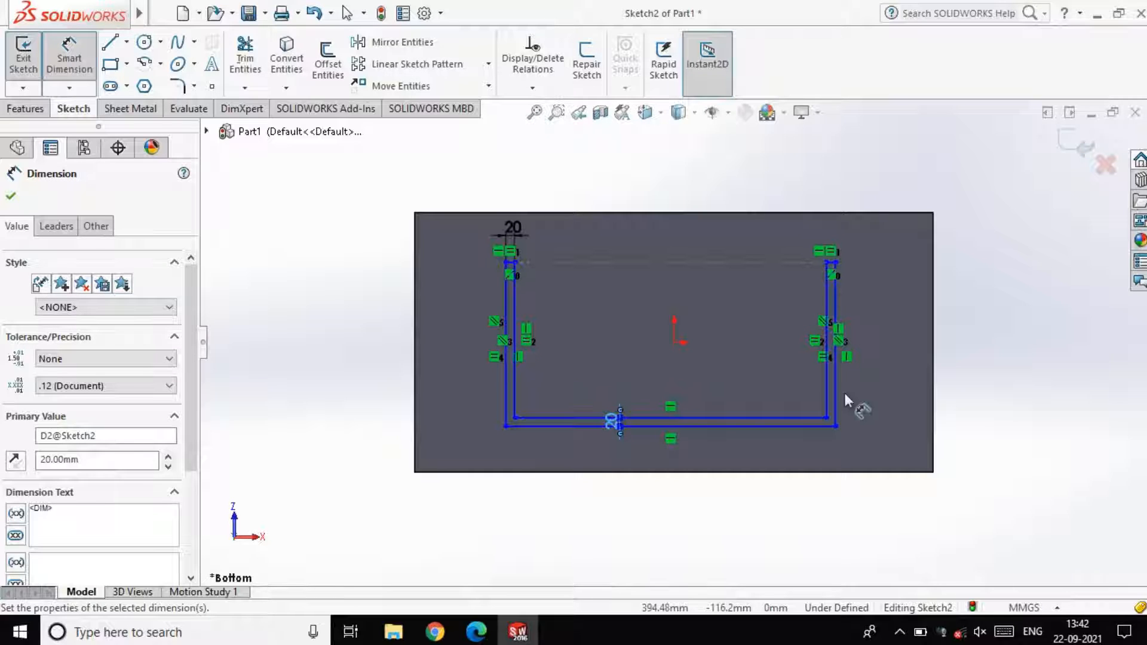
Step: Dimension each outer vertical line of the U 100 mm from the nearest short edge of the plate
click(840, 396)
click(933, 373)
click(897, 397)
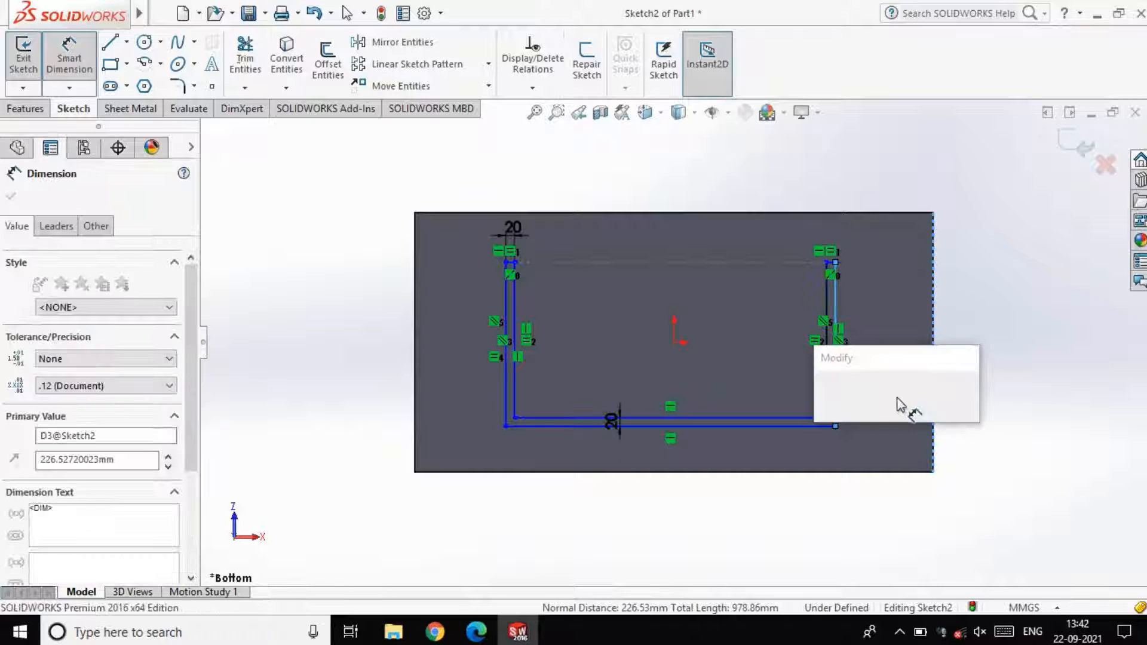
text(100)
key(Return)
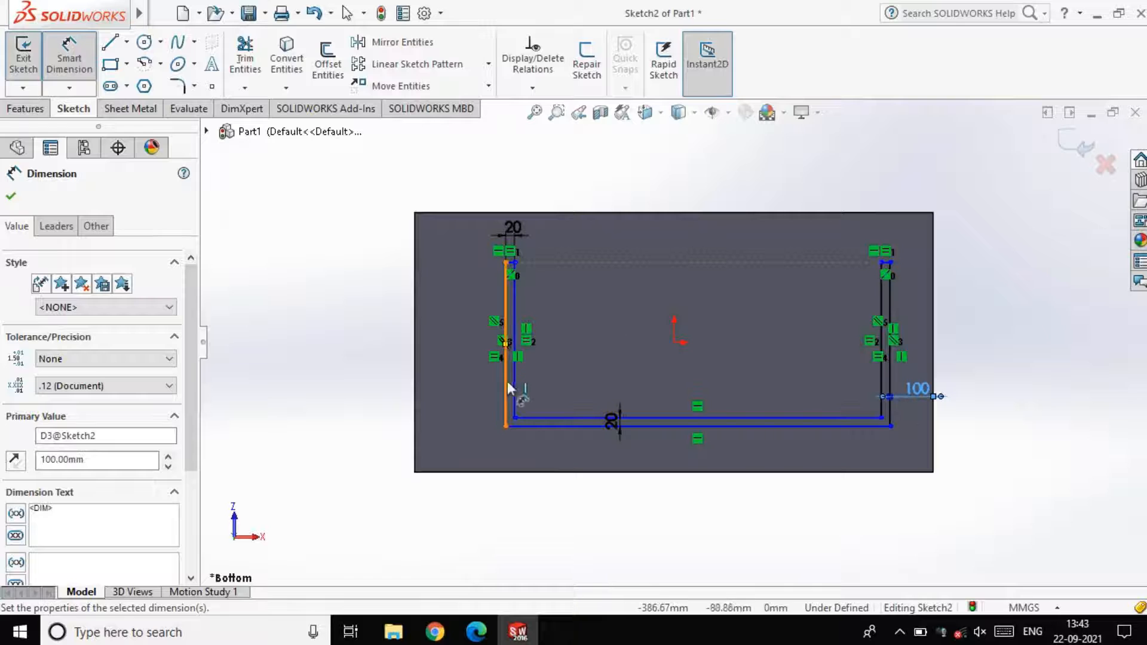
click(508, 385)
click(415, 364)
click(452, 366)
text(100)
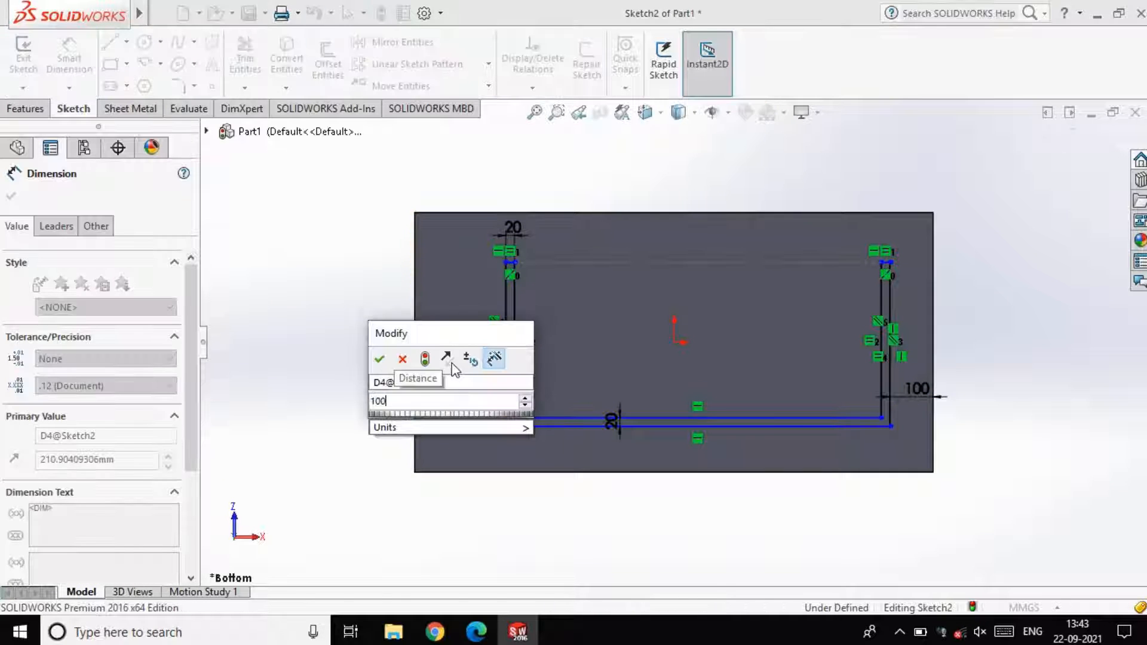
key(Return)
Step: Dimension the U's outer horizontal line 100 mm from the nearest long edge of the plate
click(615, 427)
click(612, 472)
click(611, 461)
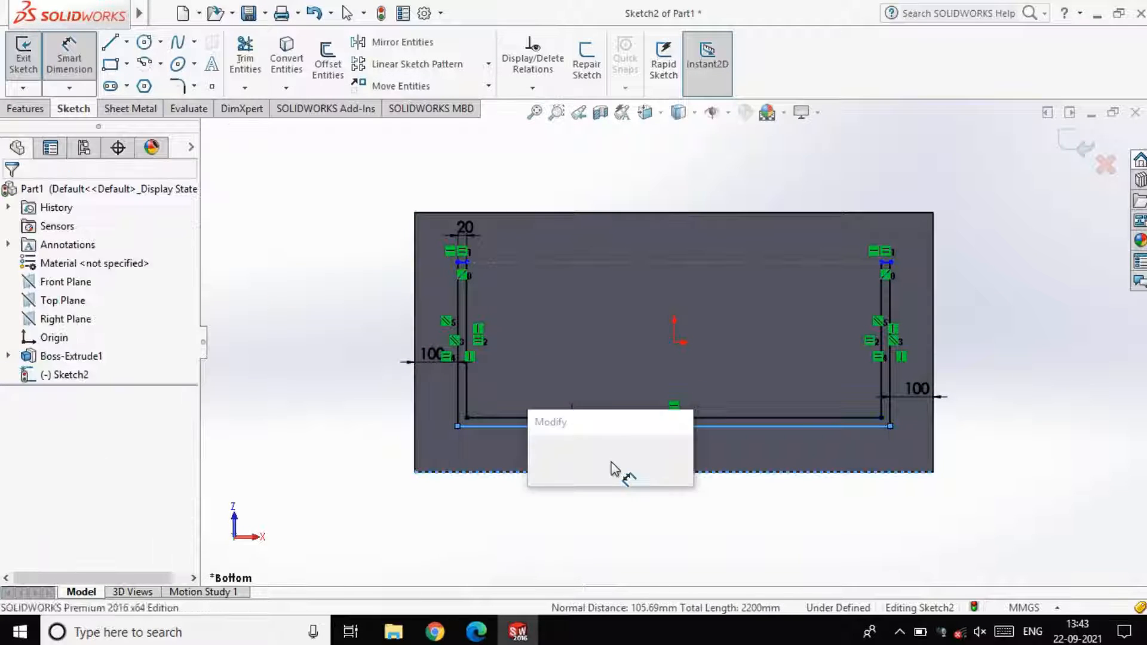
text(100)
key(Return)
Step: Dimension the open end of the U's leg 100 mm from the plate's adjacent long edge
scroll(909, 269, down, 5)
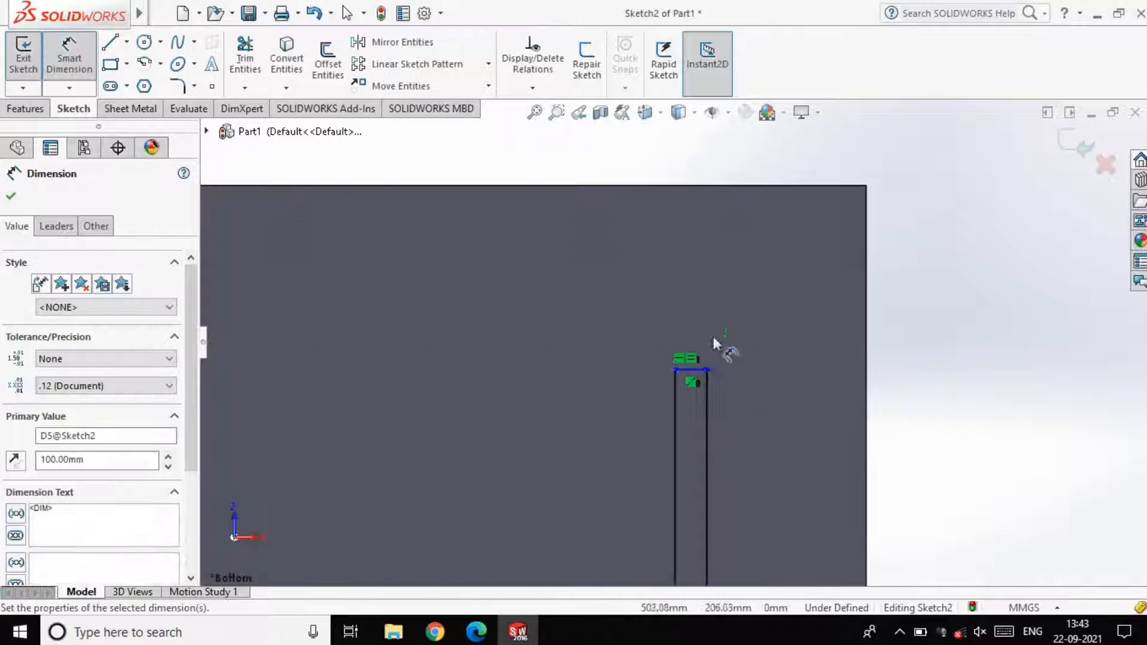
click(704, 350)
click(719, 185)
click(721, 230)
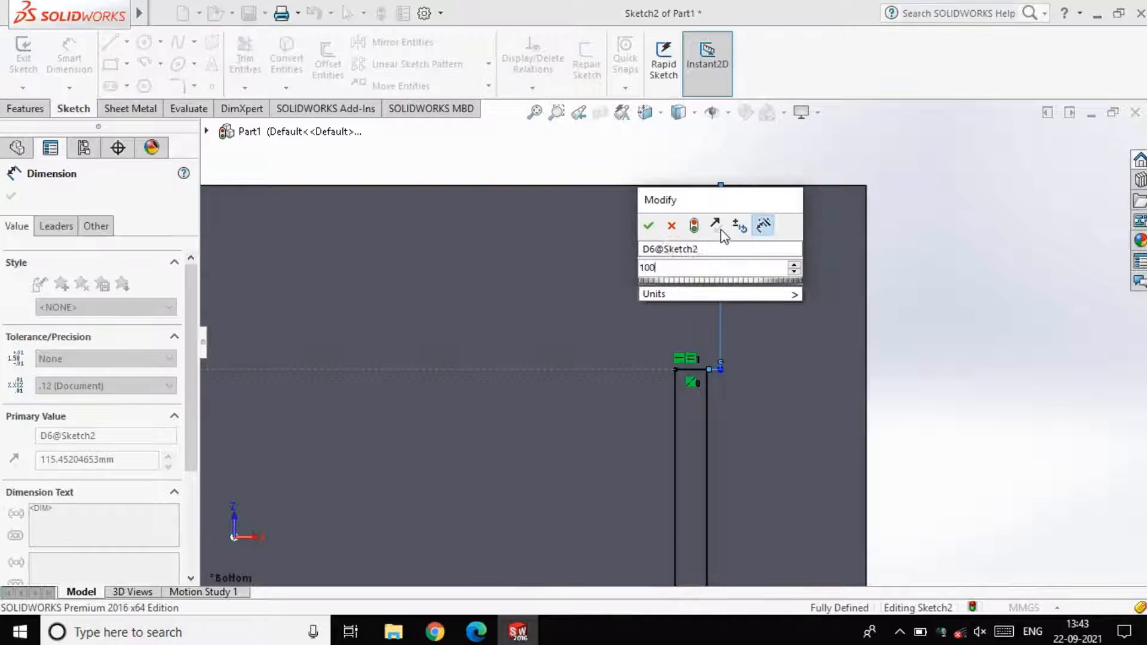
key(Return)
scroll(776, 332, up, 5)
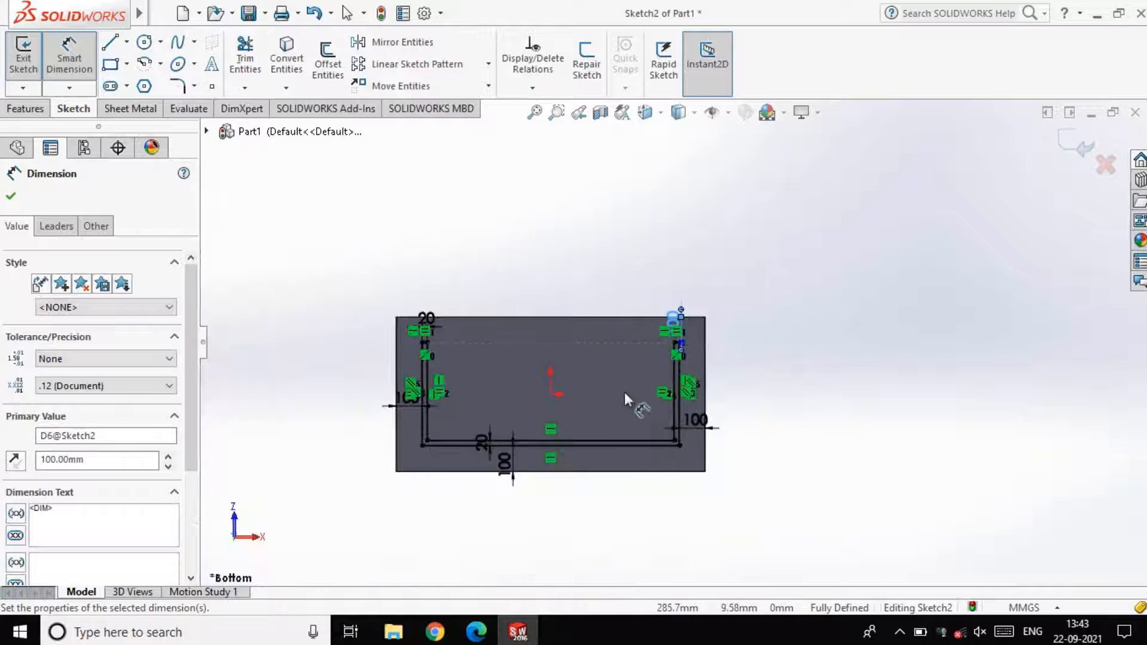
key(Escape)
Step: Finish the sketch and extrude the U profile 800 mm away from the plate, merged with it
scroll(674, 342, up, 4)
click(23, 53)
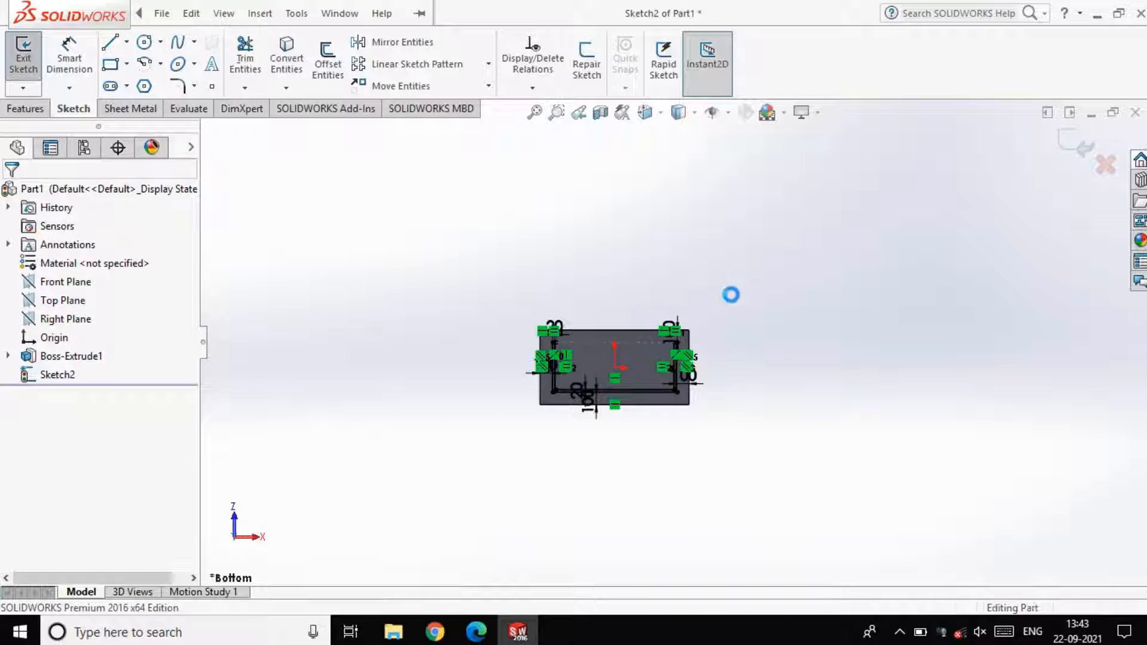
middle_drag(735, 289, 641, 440)
middle_drag(561, 267, 520, 355)
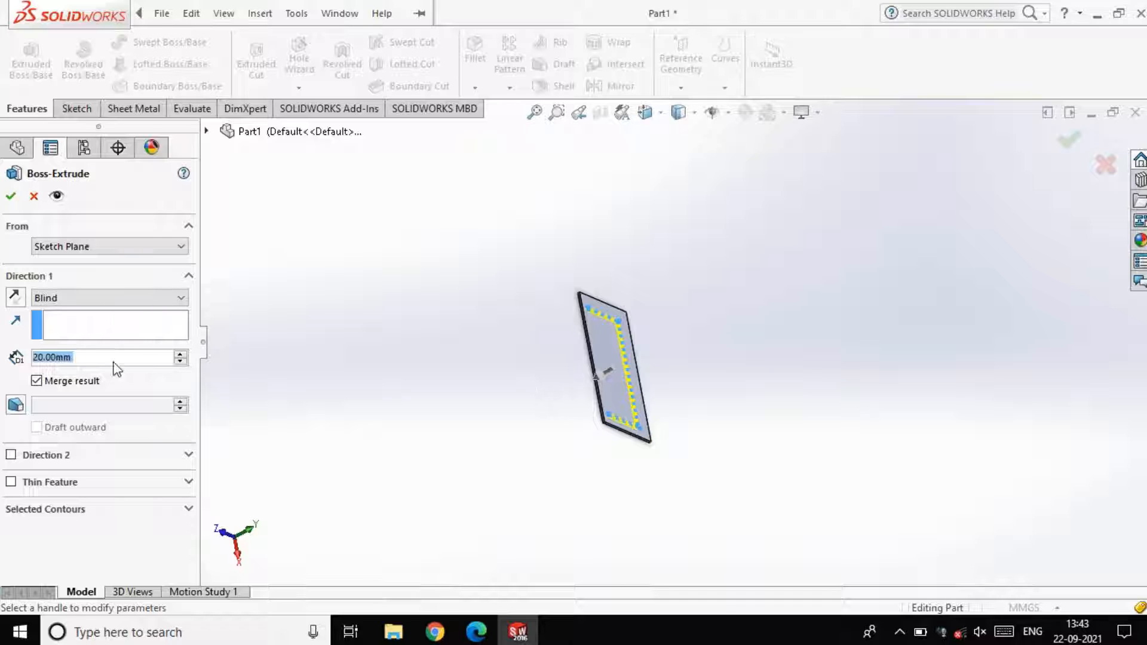
text(800)
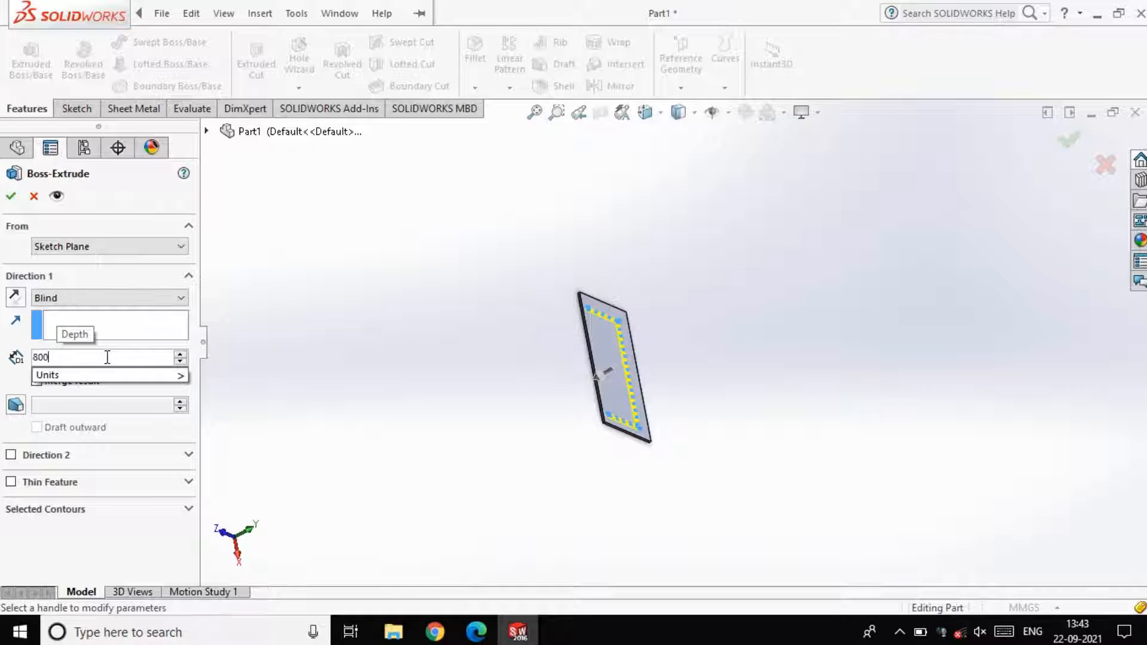
key(Return)
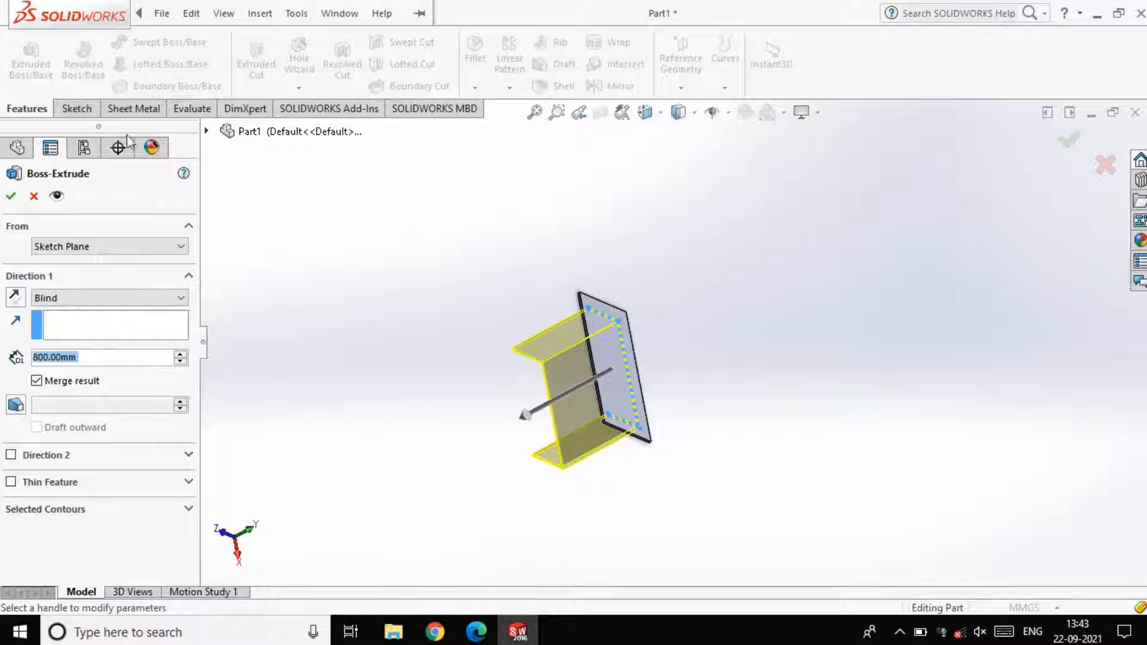
click(21, 193)
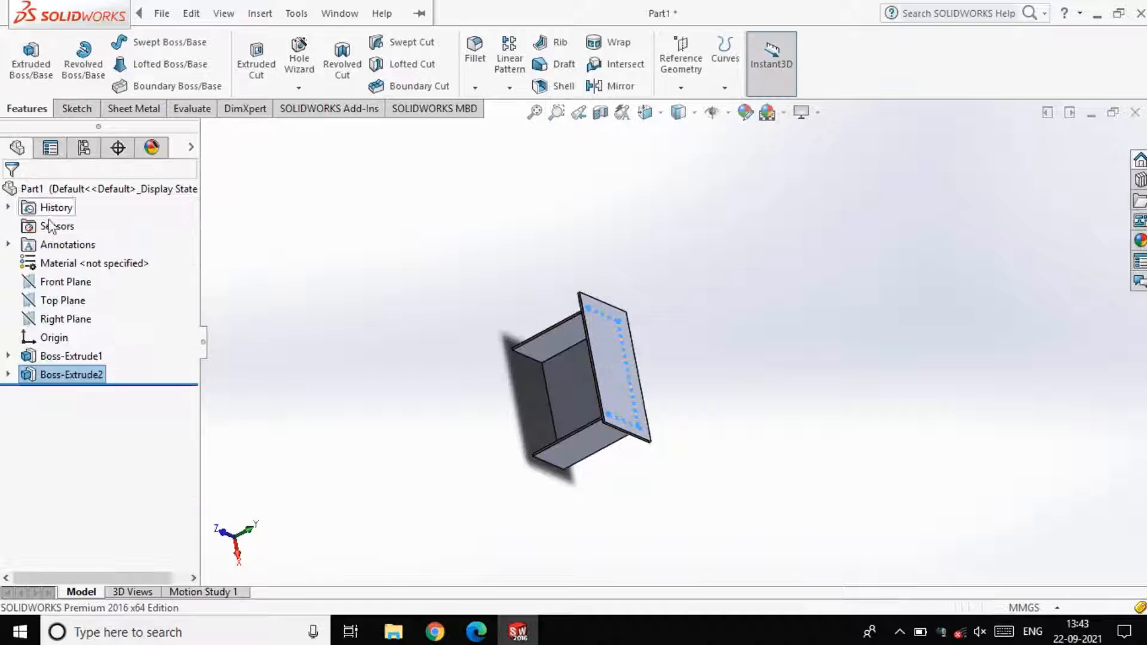
Step: Start a sketch on the inner face of the back panel and draw a rectangle about 1000 by 146 mm near its lower end
click(700, 449)
scroll(697, 481, up, 3)
scroll(655, 394, down, 7)
mouse_move(677, 406)
middle_down()
mouse_move(751, 408)
mouse_move(499, 324)
middle_up()
click(506, 323)
click(569, 271)
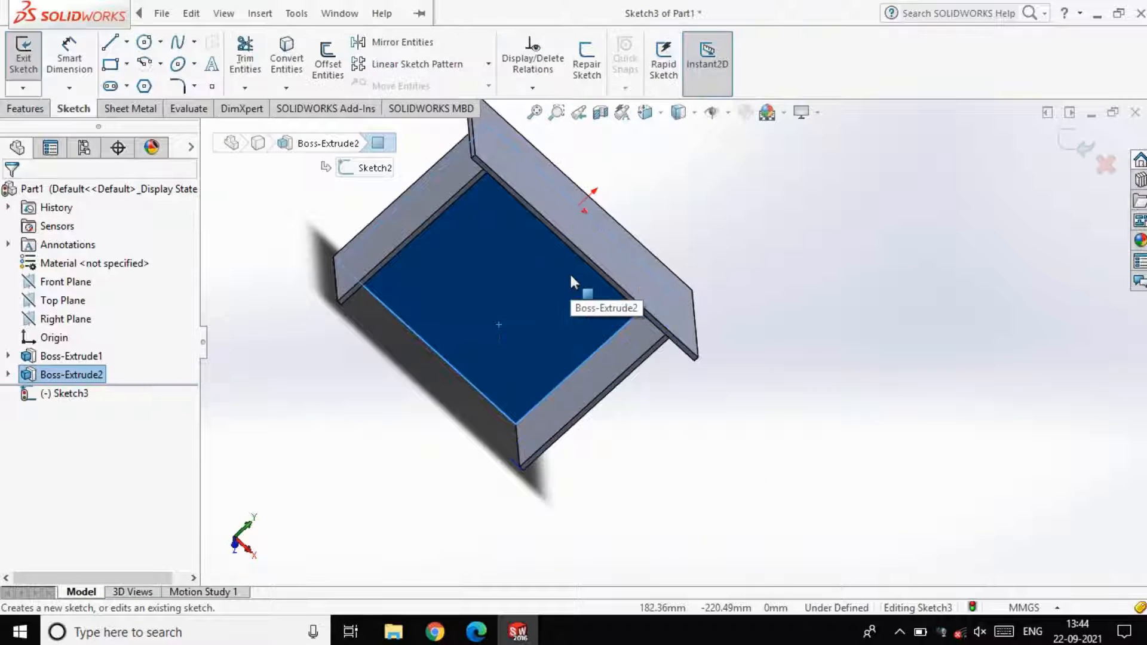
click(109, 66)
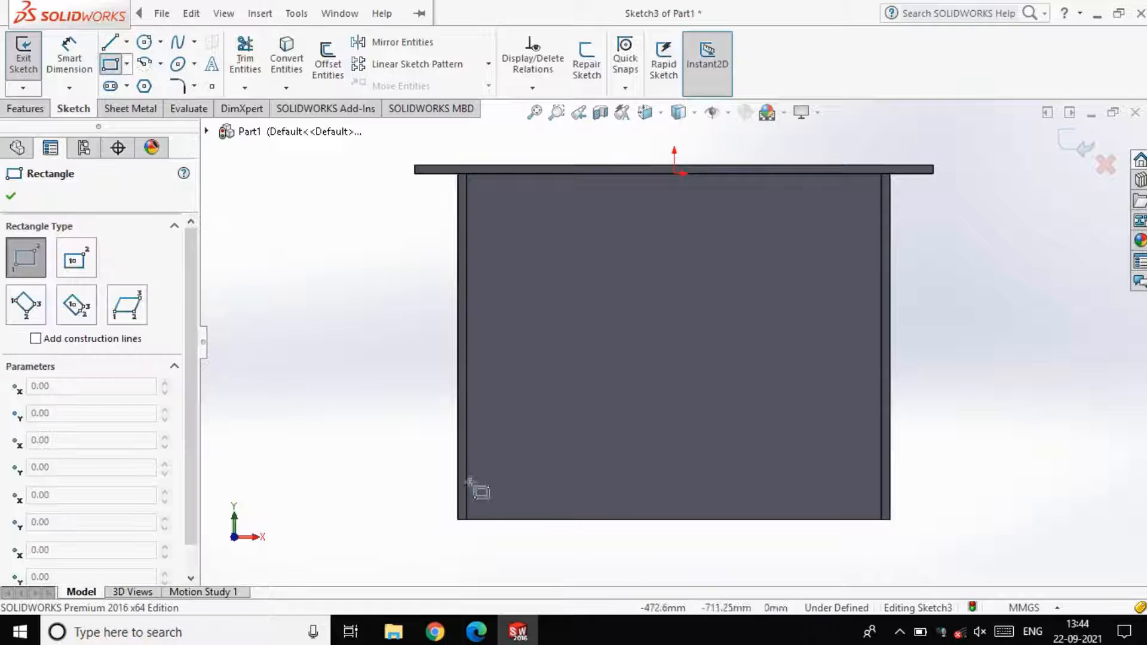
click(457, 506)
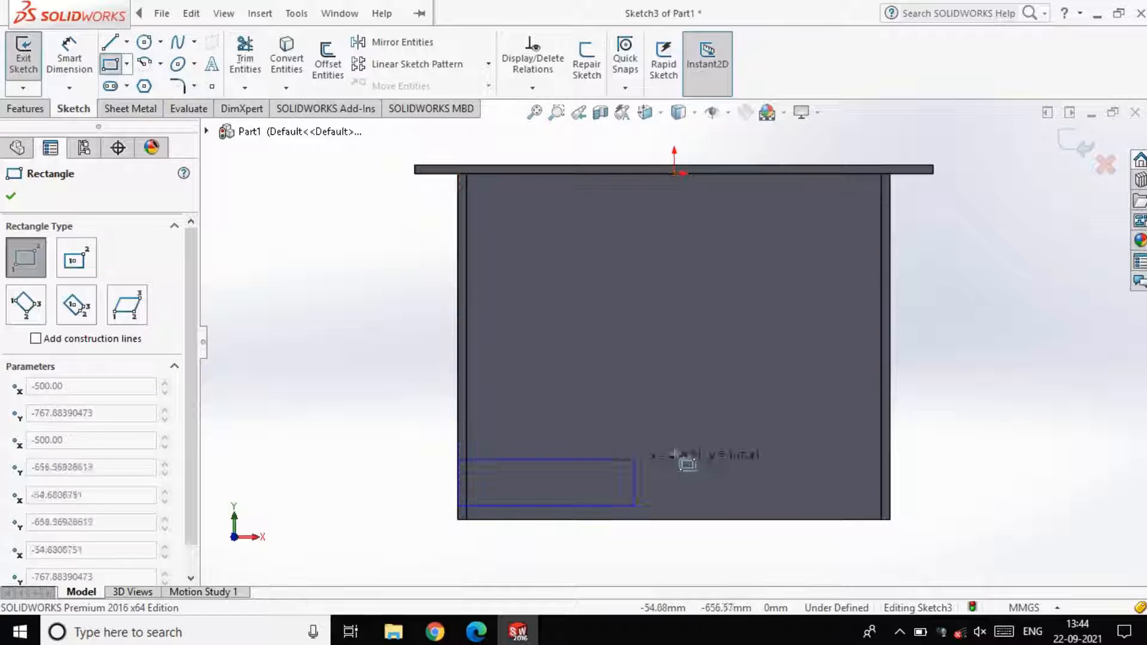
click(891, 443)
key(Escape)
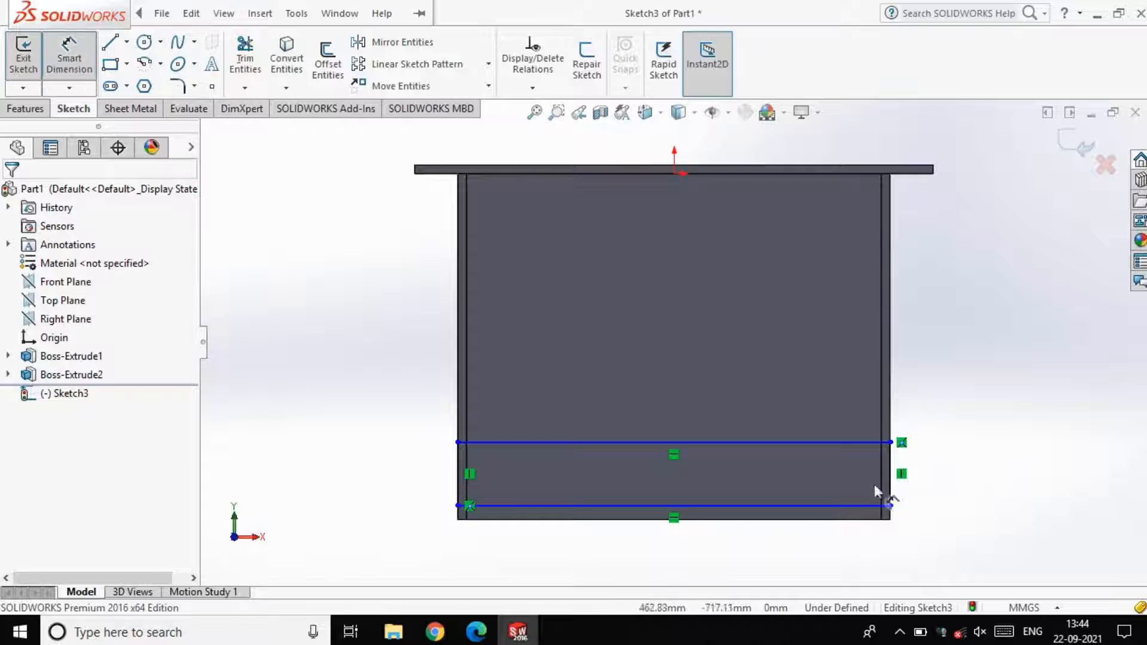
Step: Dimension the height of the long rectangle on the back panel as 20 mm
click(891, 472)
click(926, 469)
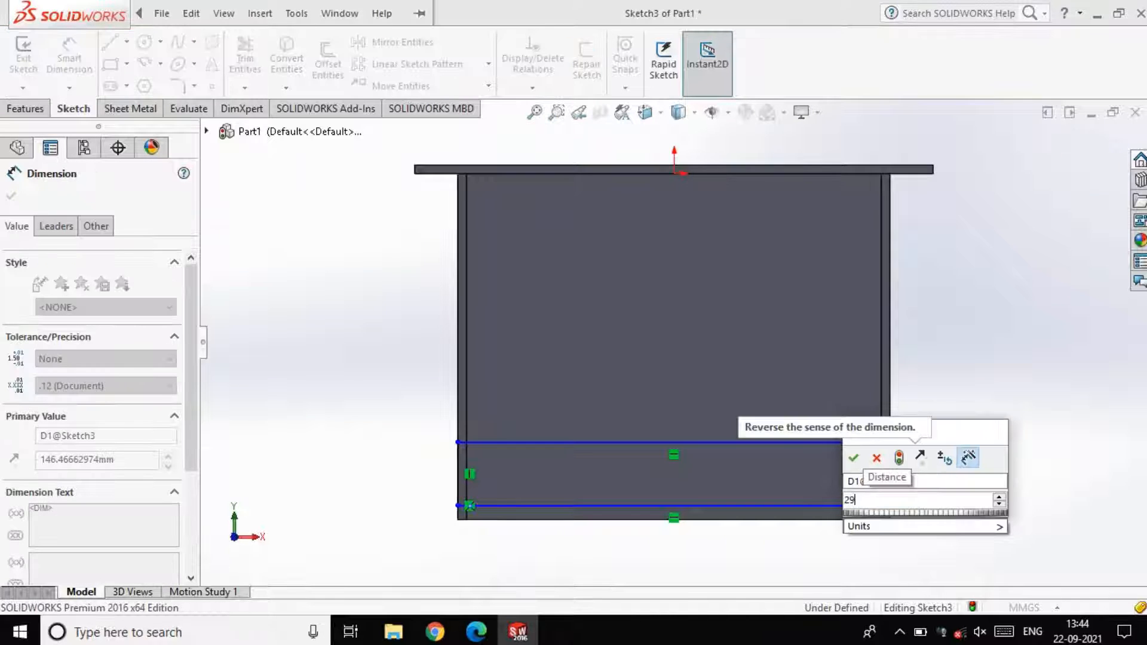
key(Return)
Step: Dimension the rectangle's lower line 20 mm above the bottom edge of the back panel
scroll(836, 515, down, 5)
click(777, 438)
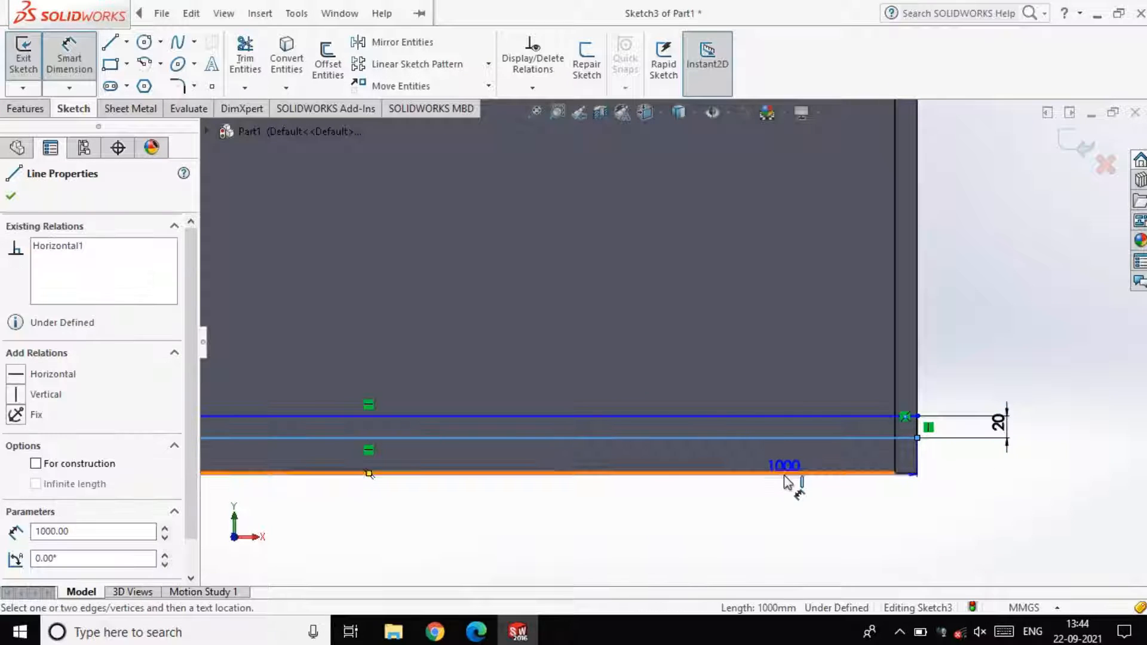
click(784, 473)
click(1019, 491)
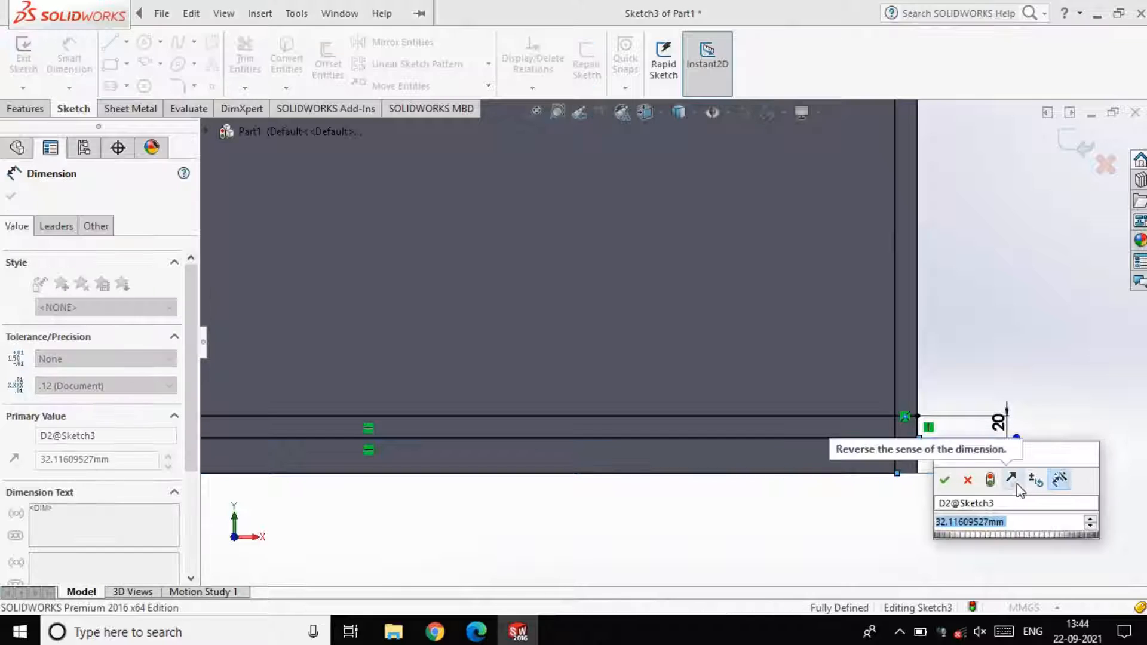
text(20)
key(Return)
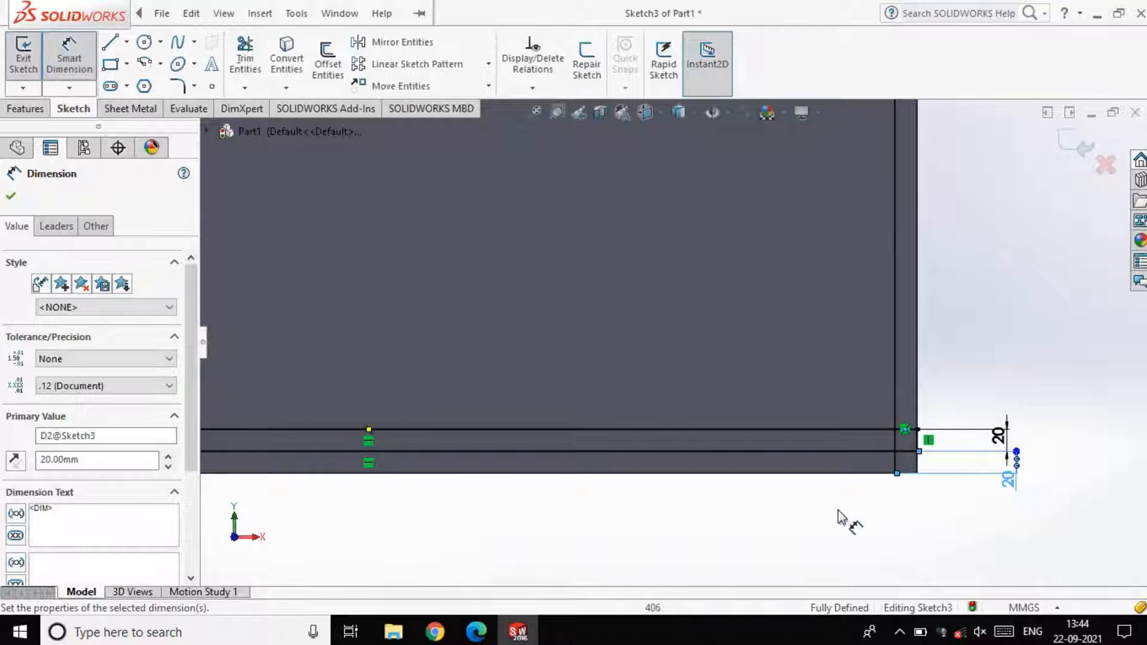
Step: Finish the sketch and extrude the bottom shelf profile 380 mm, merged with the table
scroll(843, 492, up, 3)
scroll(830, 359, up, 3)
click(24, 59)
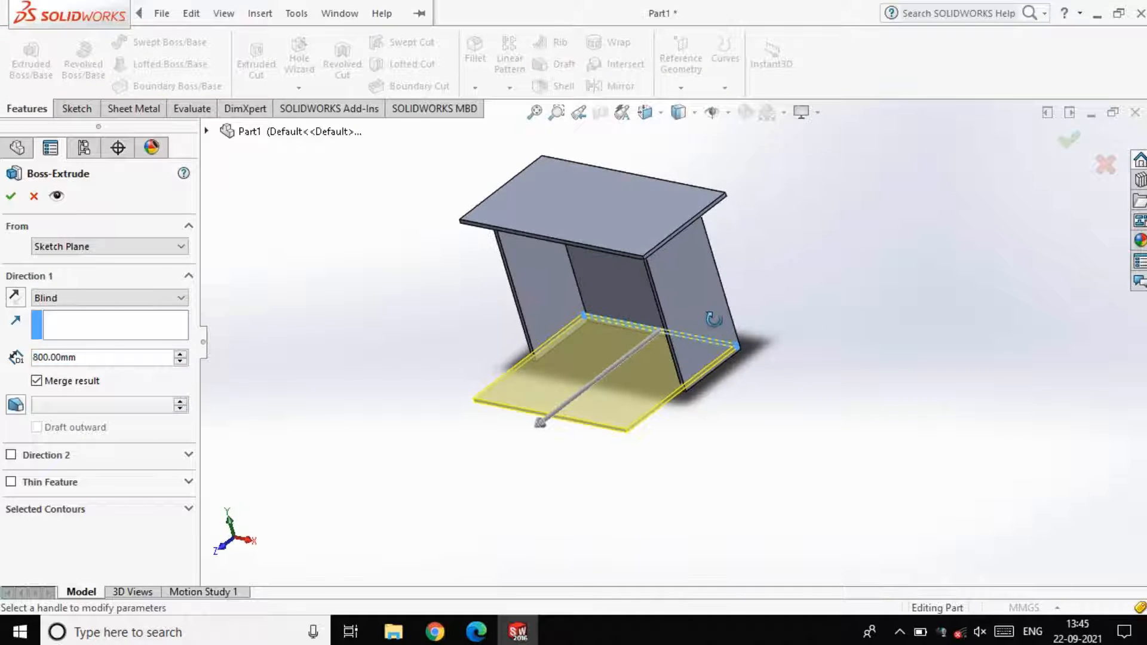
double_click(71, 360)
text(380)
key(Return)
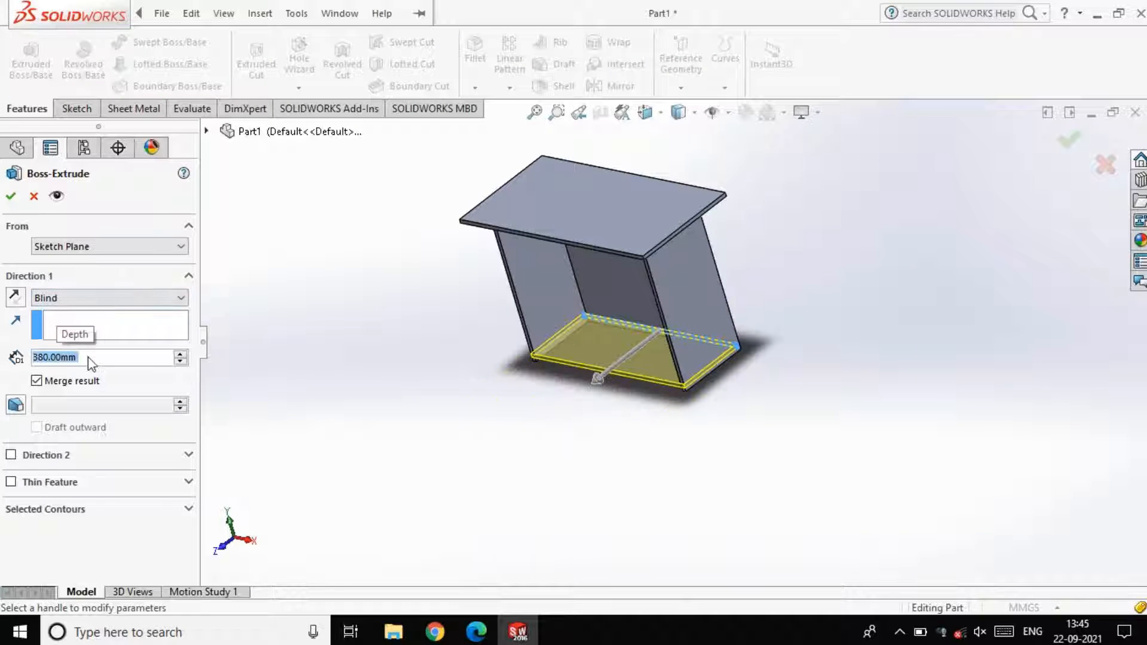
click(9, 203)
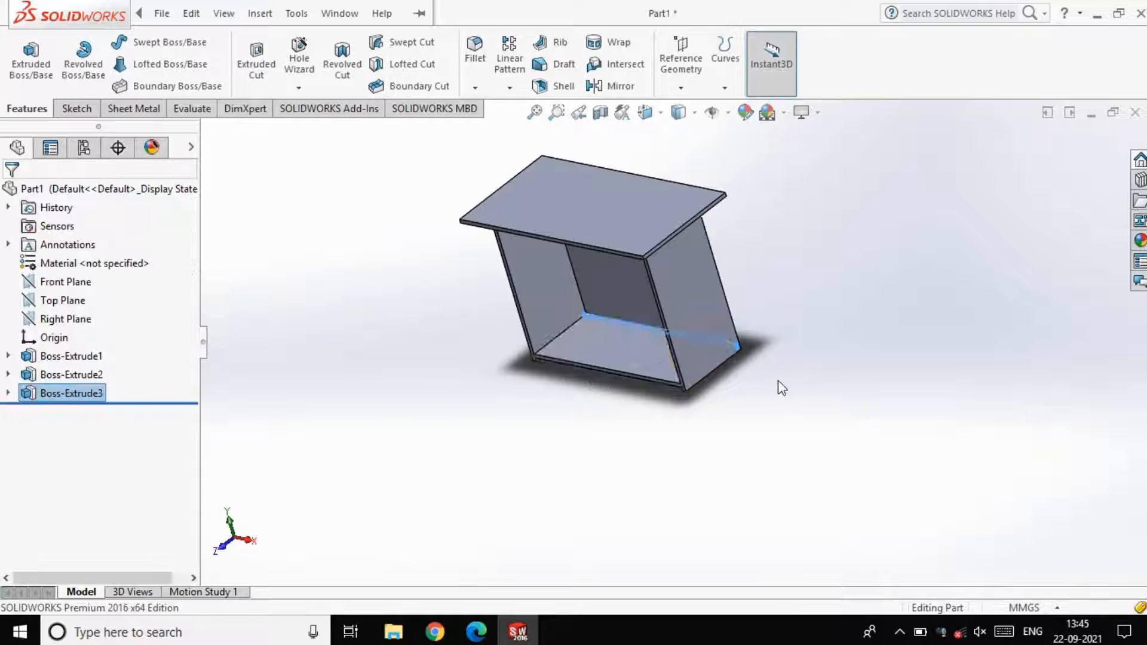
Step: Inspect the table from several angles, checking how the bottom shelf sits between the side panels
middle_drag(780, 385, 815, 341)
scroll(652, 383, up, 3)
click(650, 393)
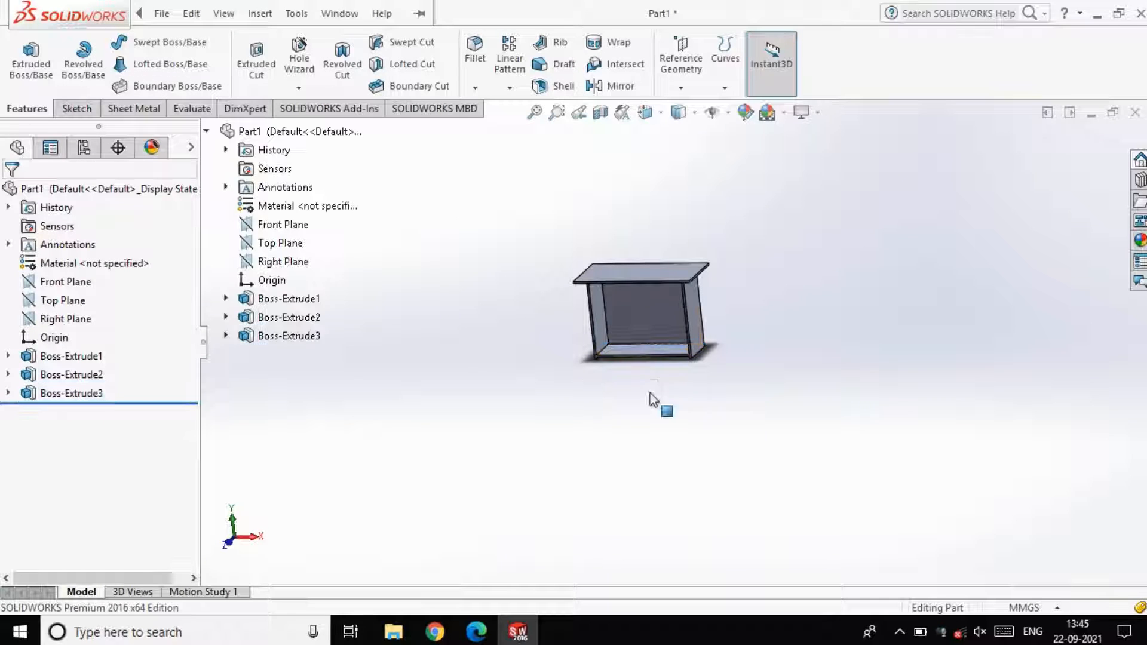
click(207, 132)
scroll(631, 343, down, 5)
middle_drag(965, 387, 685, 366)
scroll(684, 367, up, 3)
middle_drag(653, 279, 859, 286)
scroll(859, 287, up, 4)
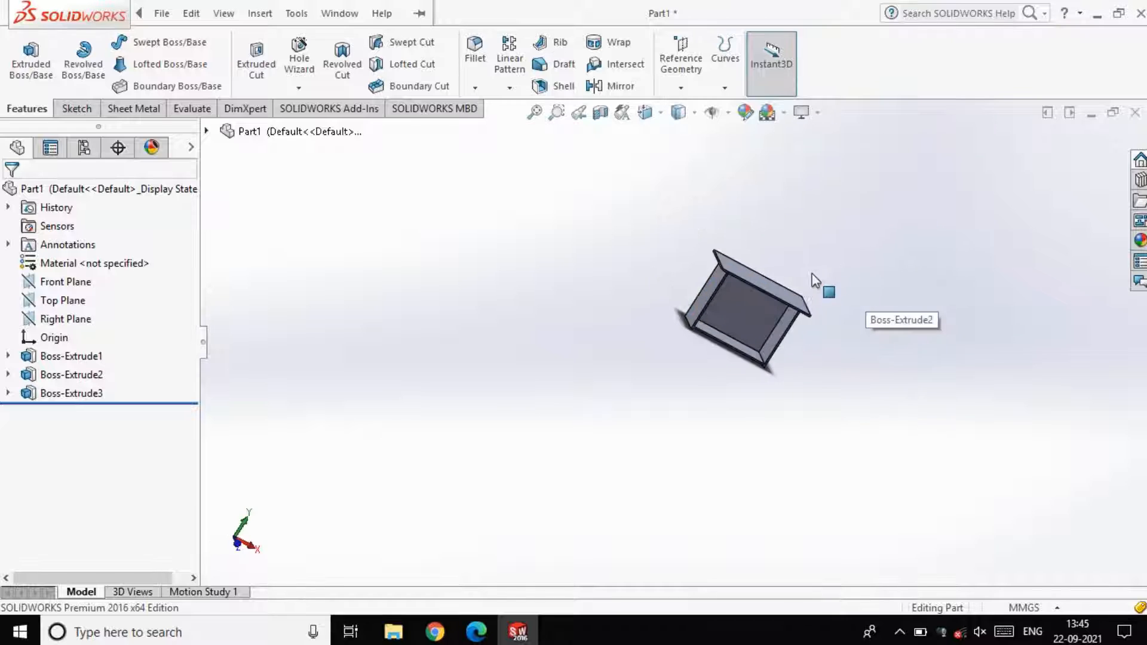
scroll(797, 267, down, 4)
middle_drag(886, 435, 853, 370)
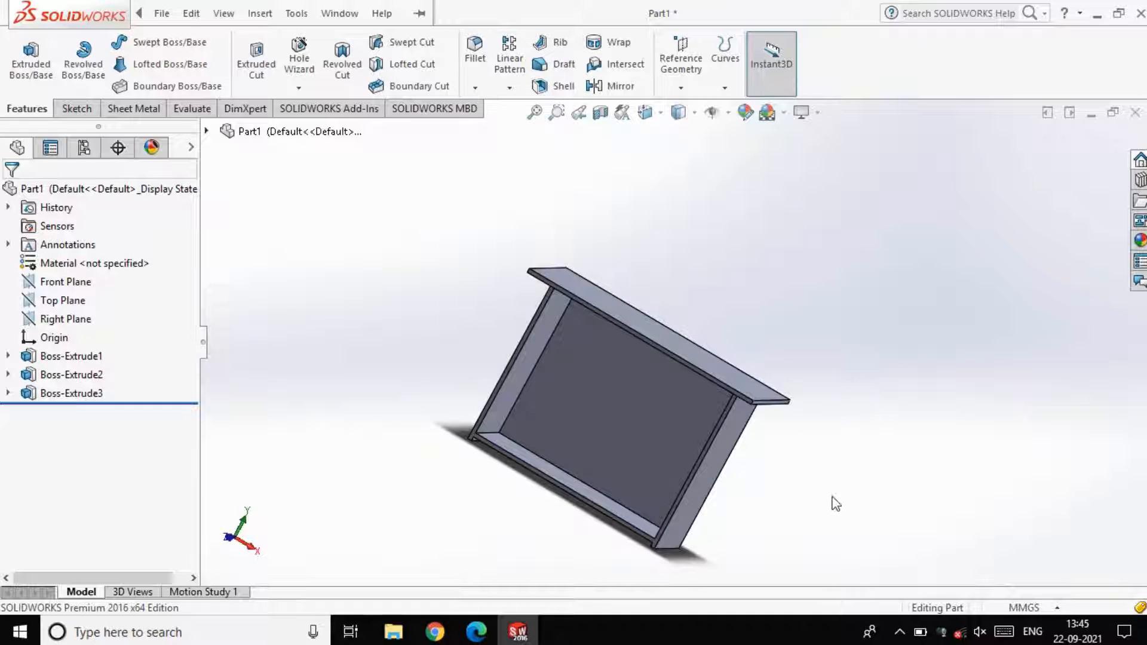
Step: Start a sketch on the back panel's inner face and draw a vertical rectangle about 120 by 760 mm from tabletop to bottom shelf
click(632, 421)
click(698, 368)
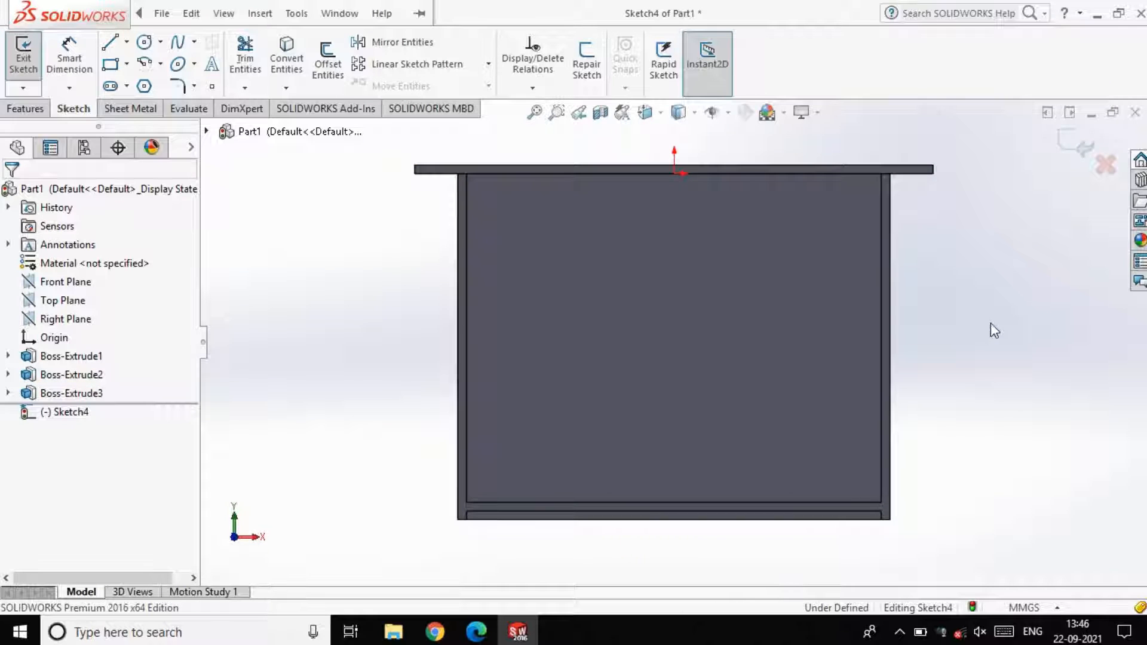
key(r)
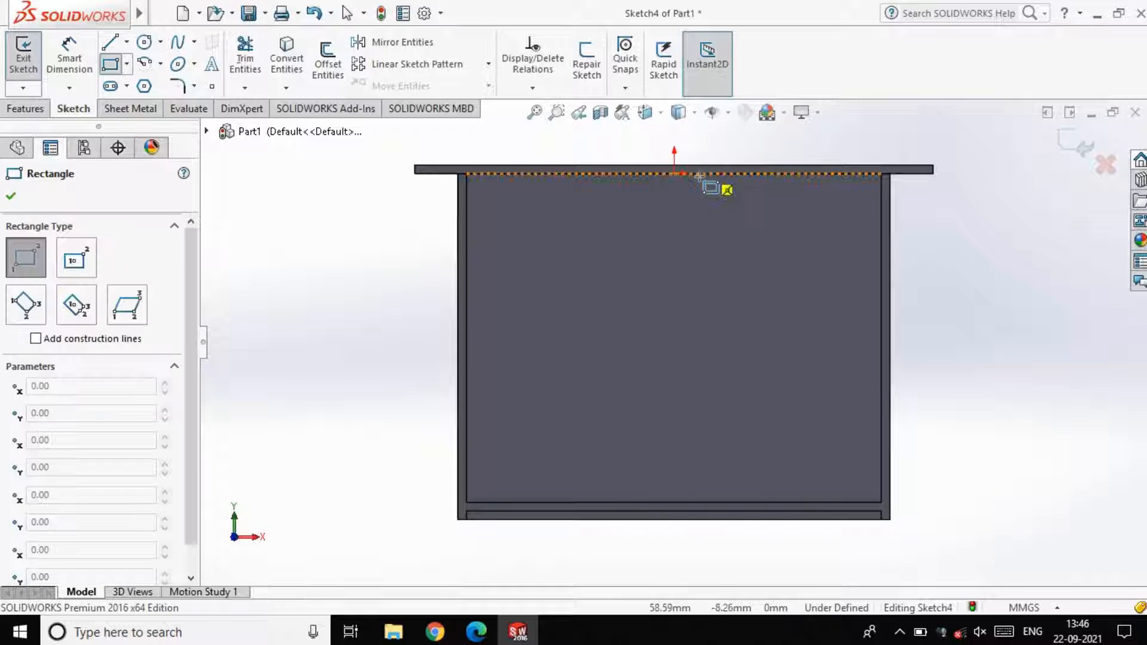
click(691, 173)
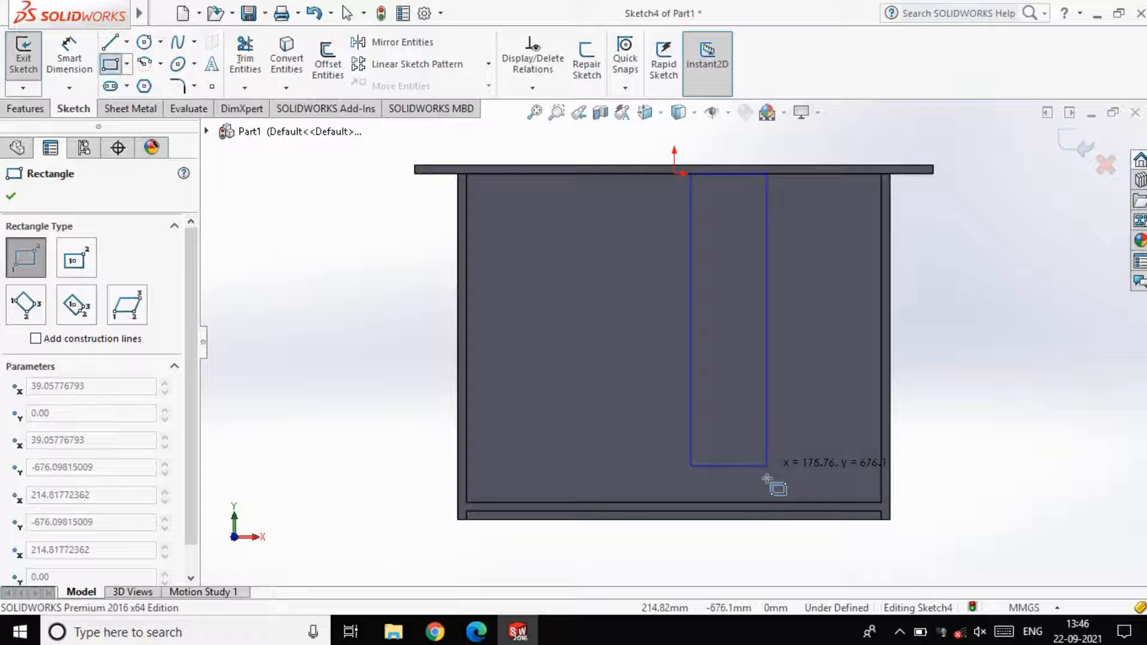
click(742, 502)
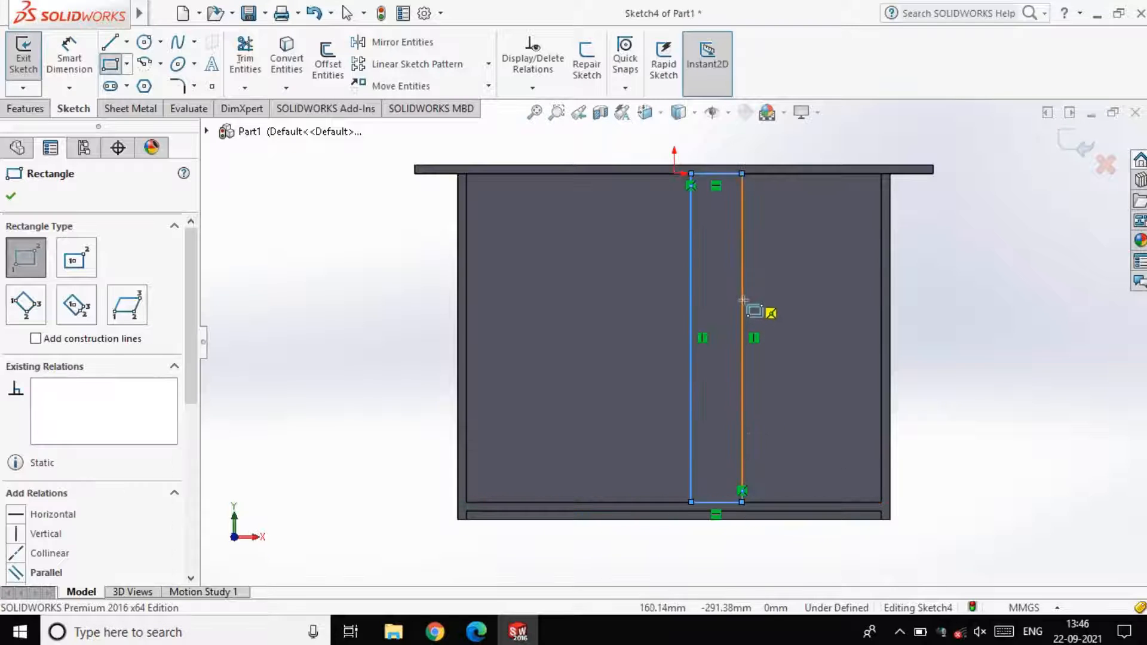
Step: Draw a horizontal rectangle from the vertical rectangle to the right side panel and set its height to 20 mm
click(742, 300)
click(881, 352)
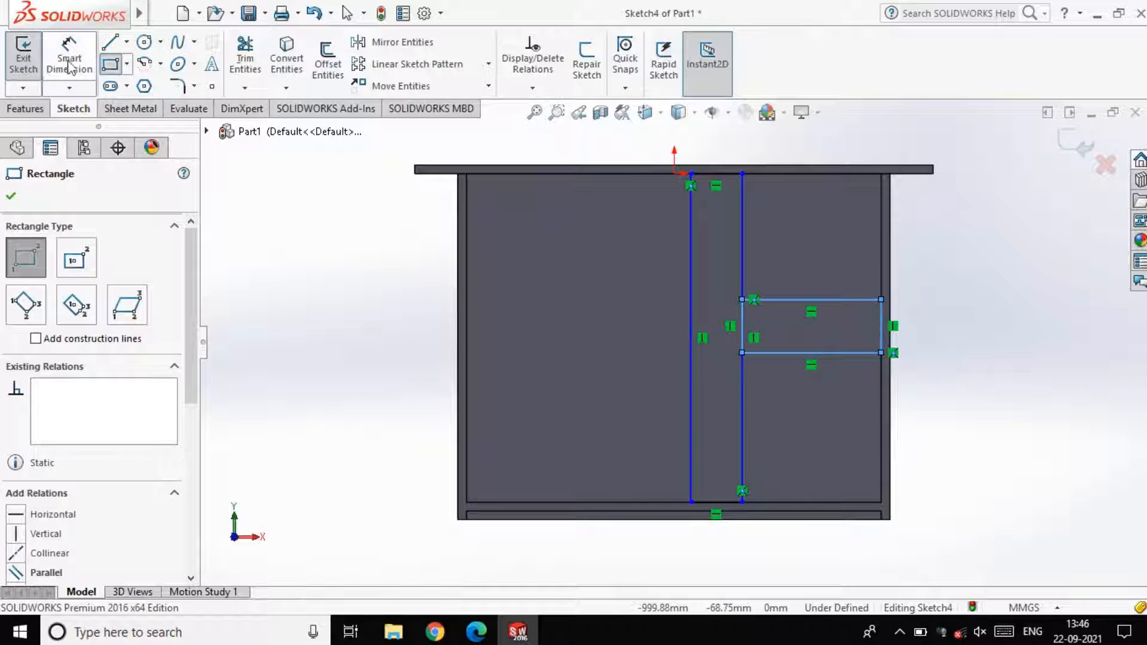
click(70, 65)
click(885, 317)
click(934, 306)
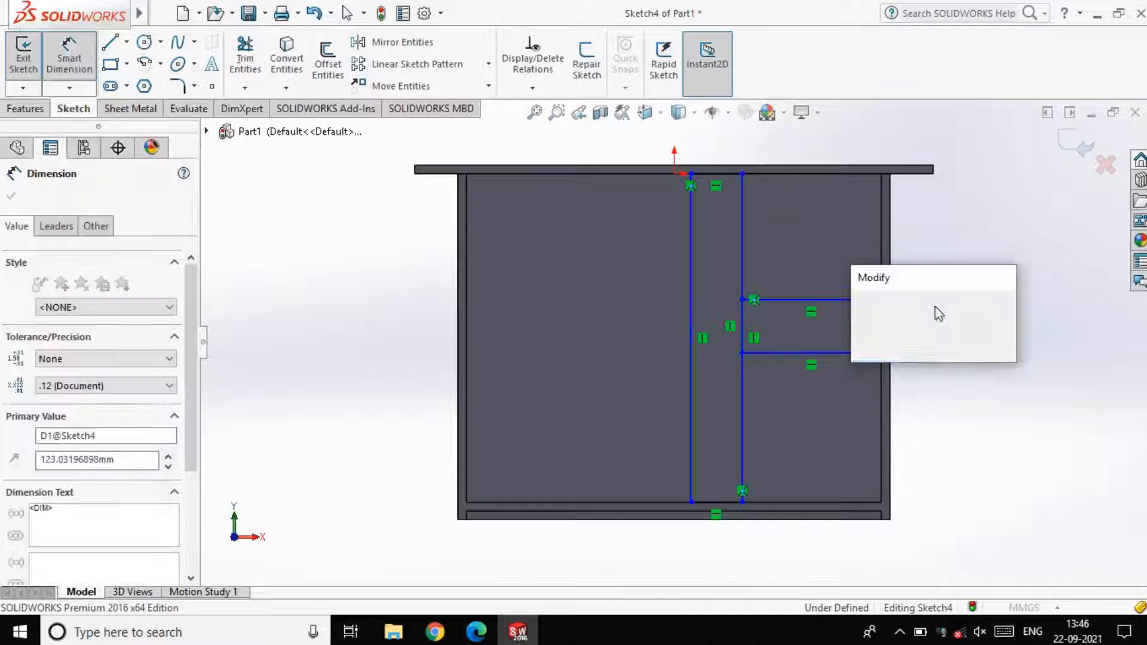
key(Return)
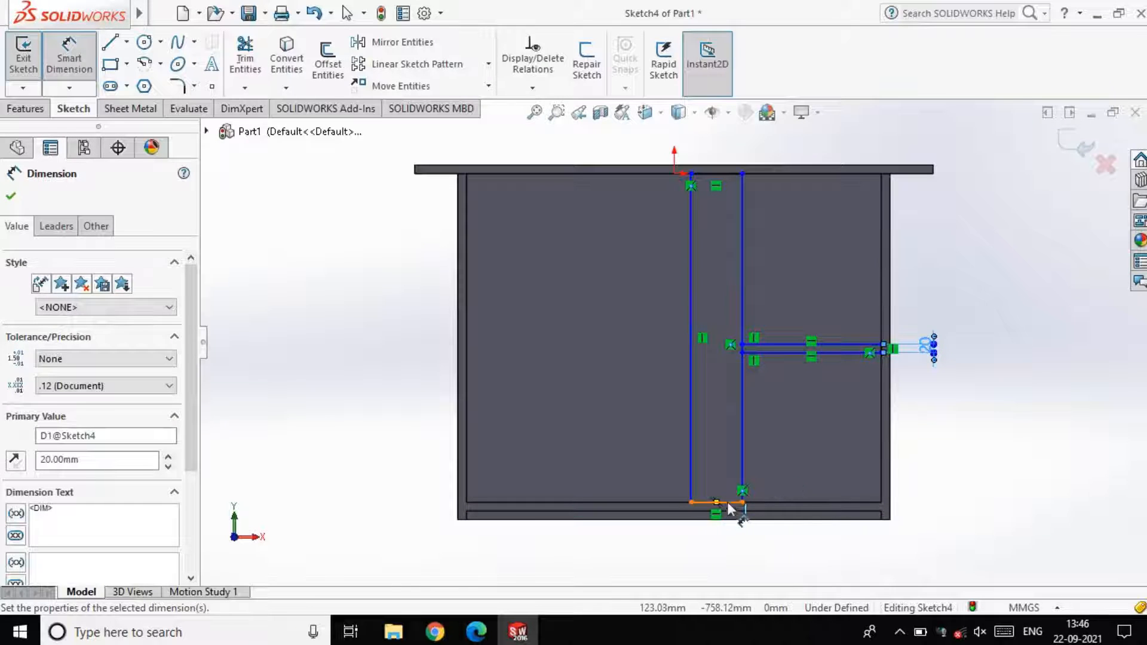
Step: Set the vertical rectangle's width to 20 mm
click(729, 508)
click(735, 534)
text(20)
key(Return)
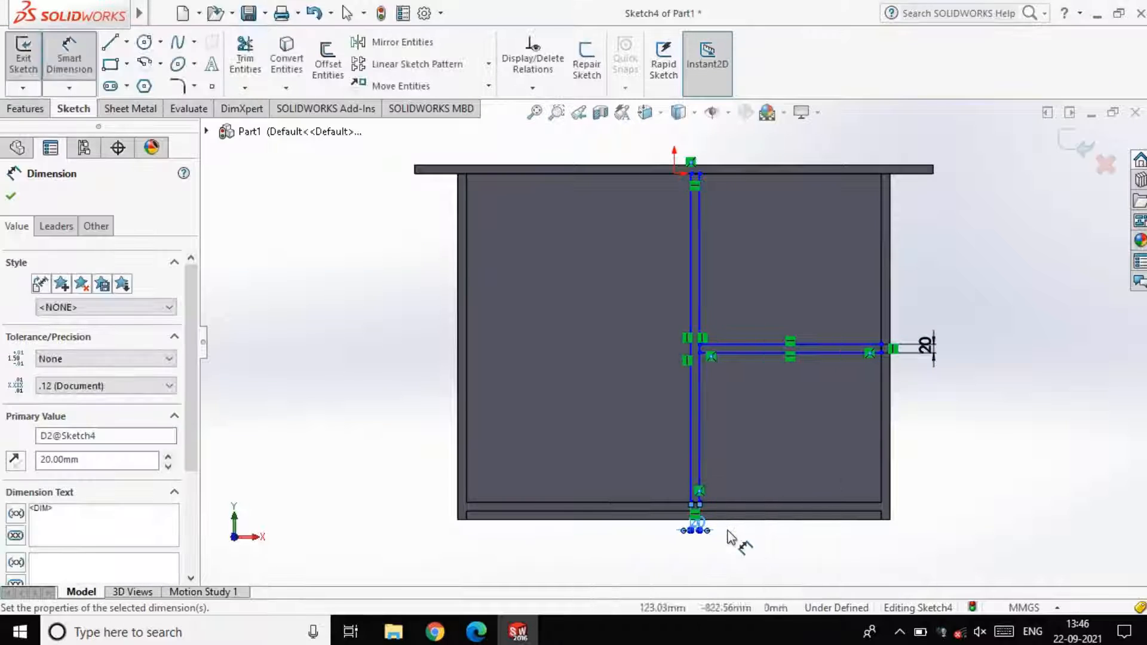
Step: Dimension the horizontal rectangle's upper line 200 mm below the underside of the tabletop
click(833, 344)
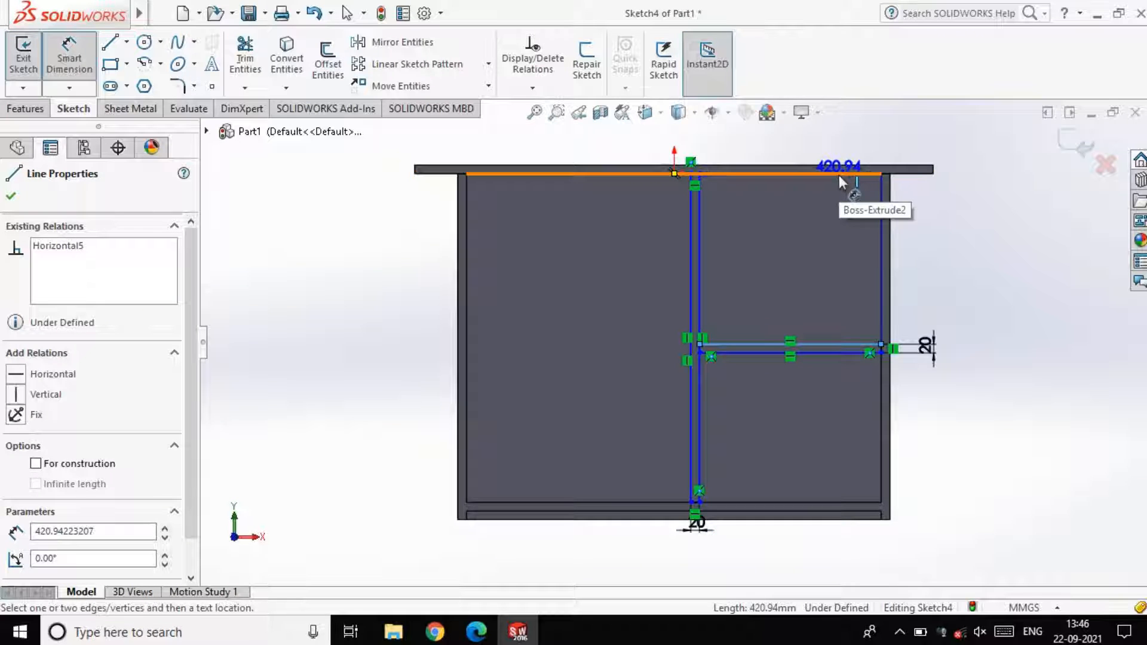
click(839, 174)
click(966, 204)
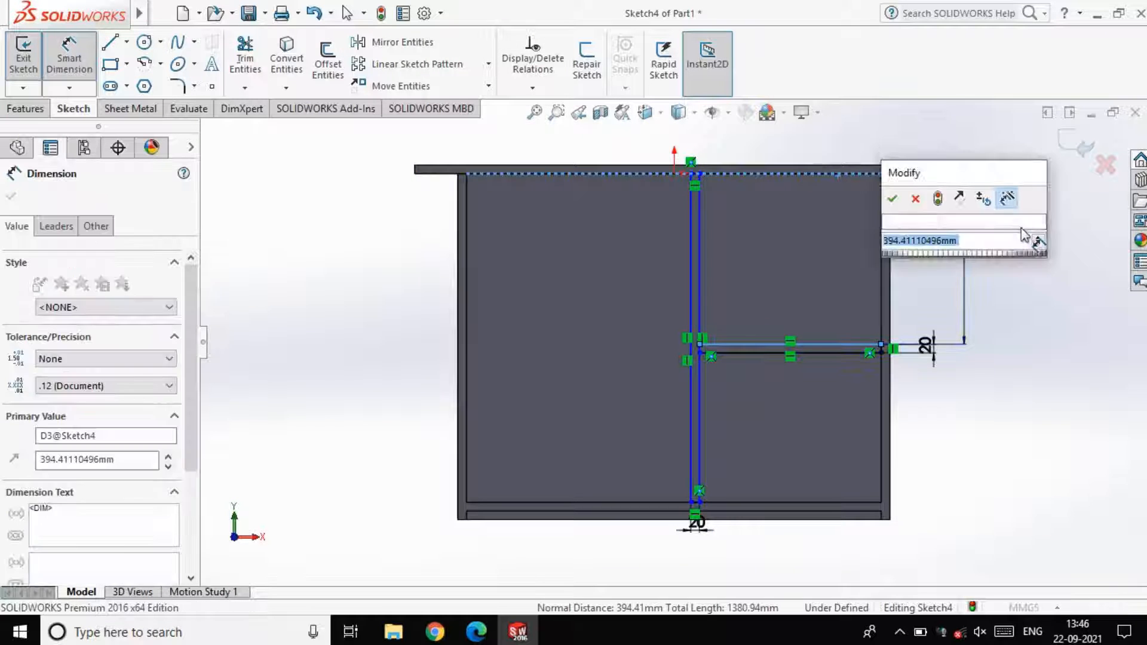
text(22)
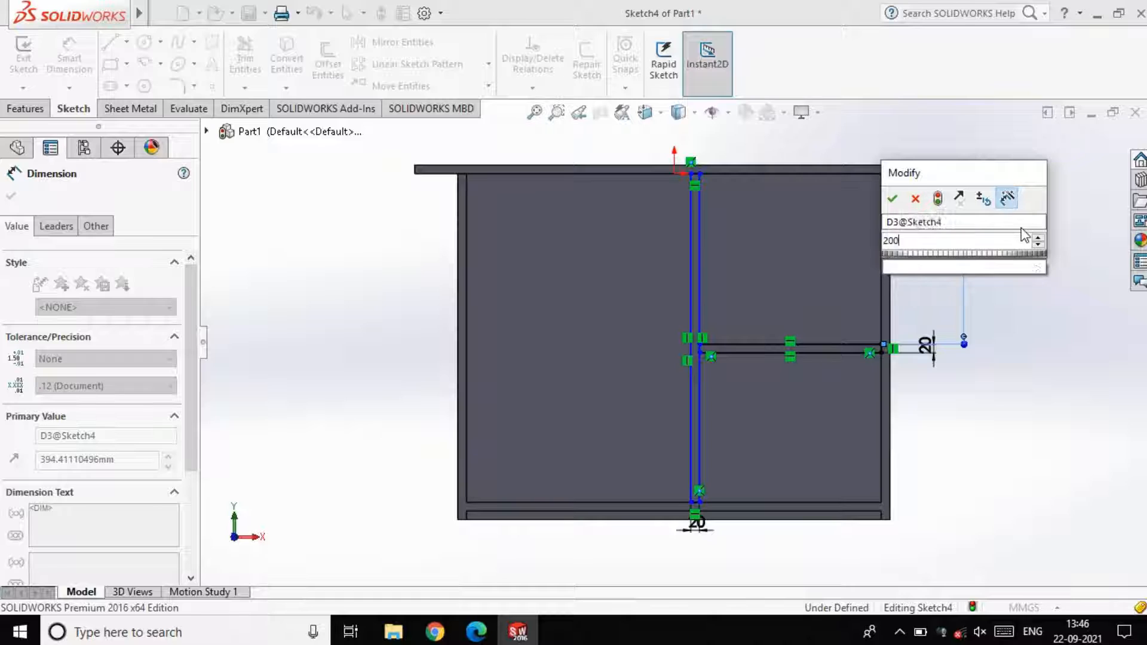
key(Return)
Step: Dimension the vertical rectangle's right line 300 mm from the inner face of the right side panel
click(883, 320)
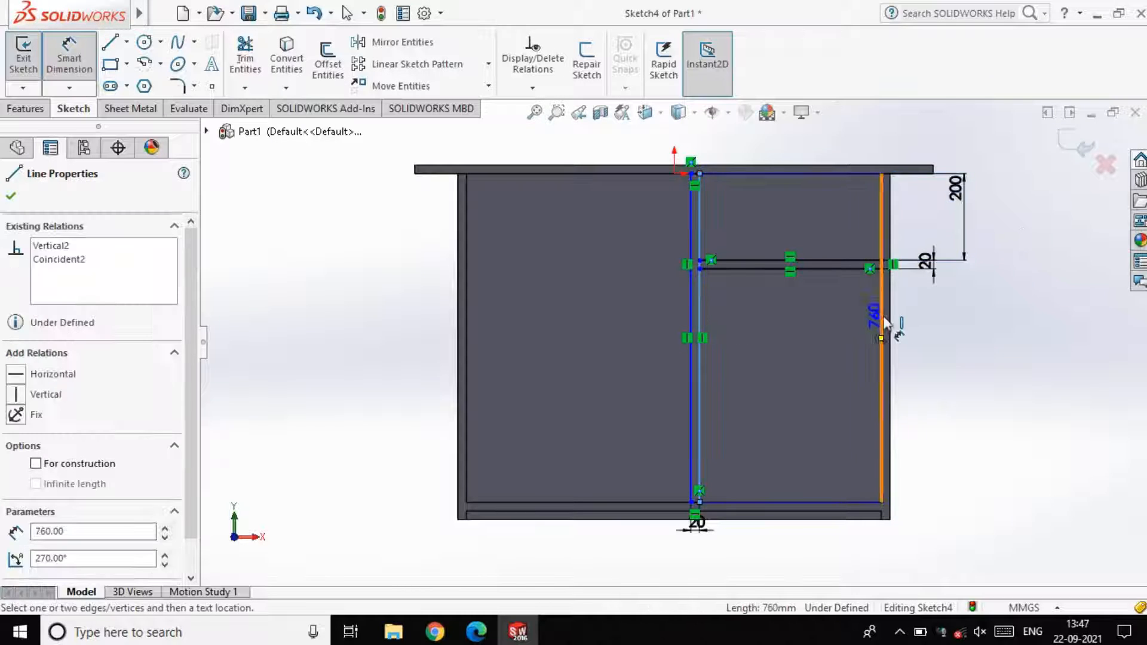
click(882, 323)
click(972, 340)
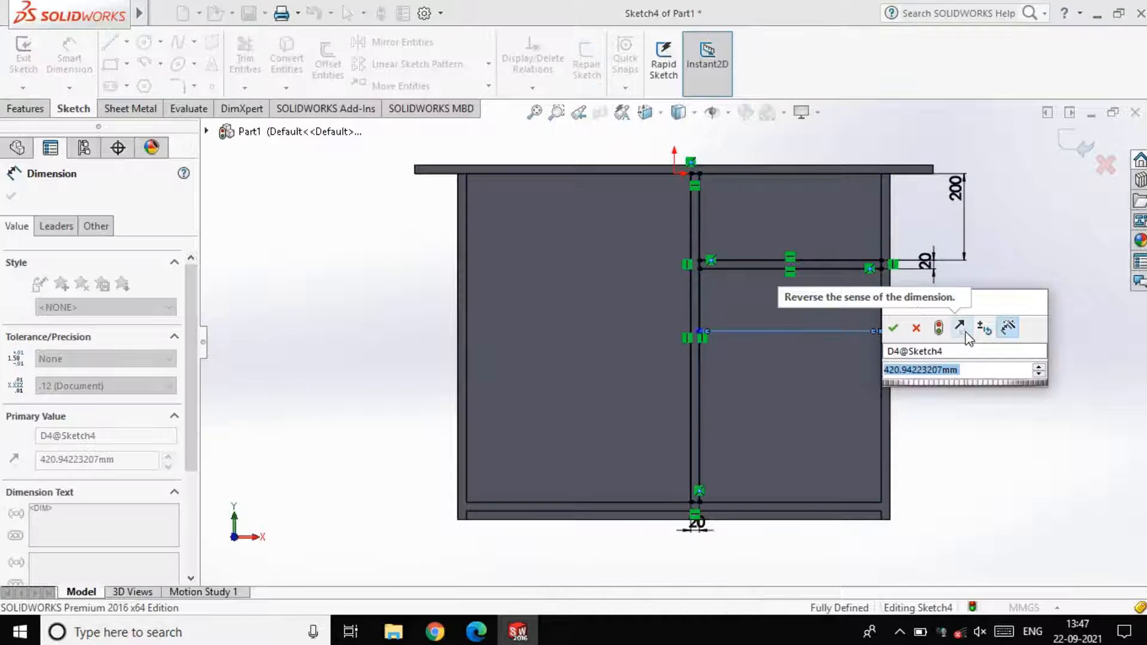
text(300)
key(Return)
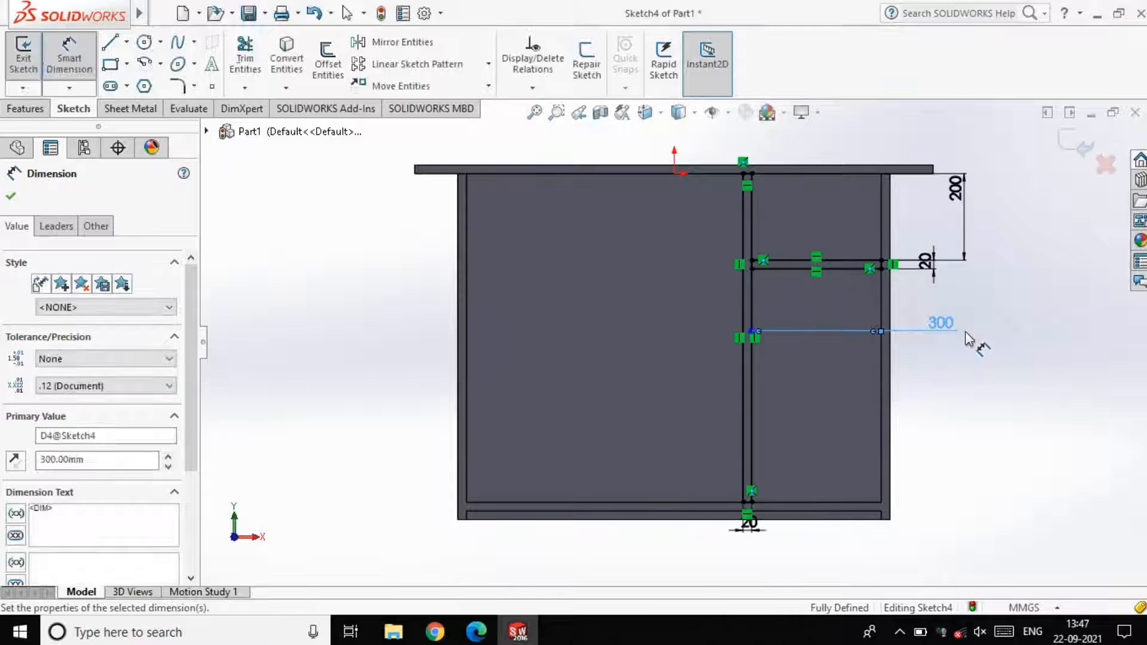
Step: Trim the shared line segments where the horizontal rectangle meets the vertical one
key(Escape)
scroll(866, 340, up, 1)
scroll(716, 263, down, 10)
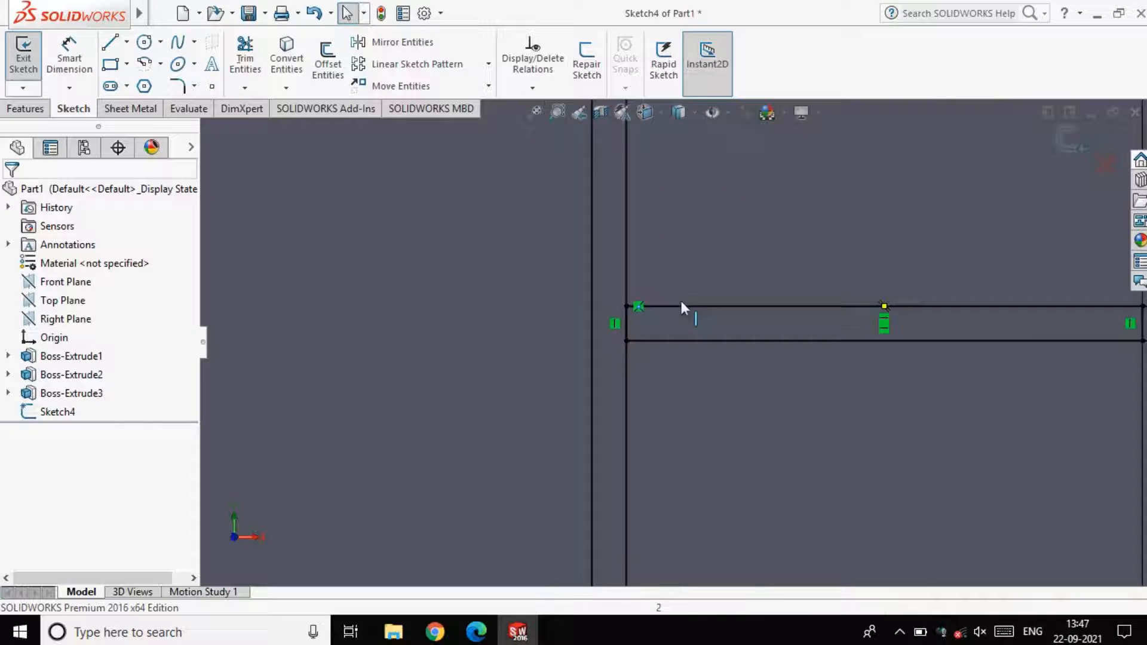
click(245, 57)
scroll(763, 313, up, 8)
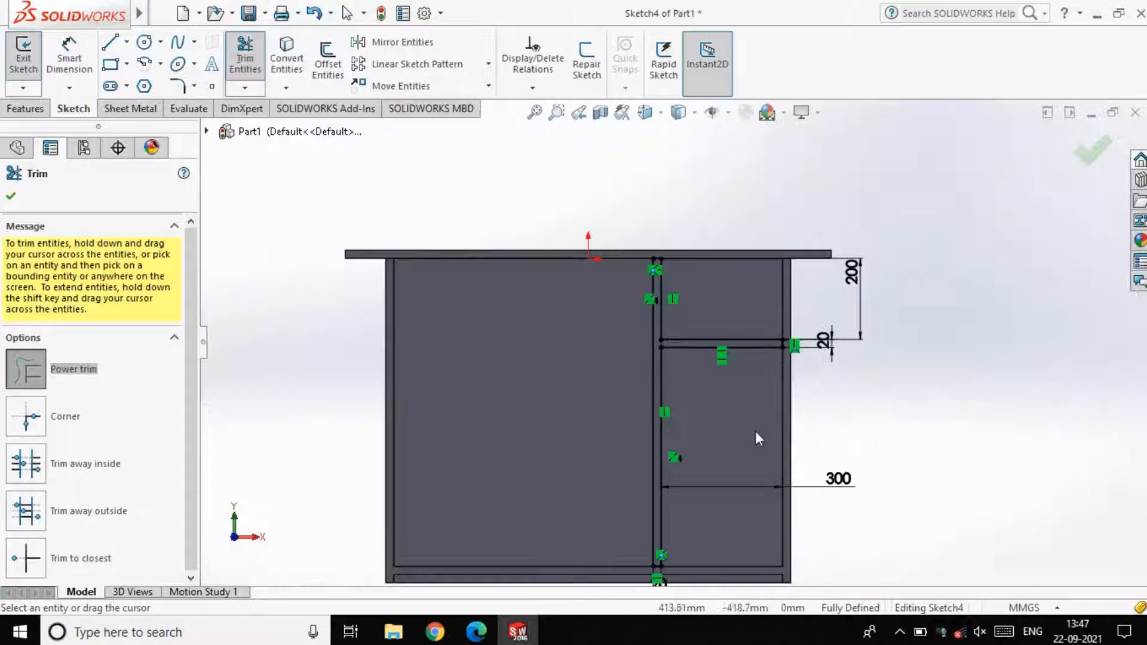
click(11, 196)
Step: Finish the sketch and extrude the joined divider and shelf contour 380 mm, merged with the table
click(24, 58)
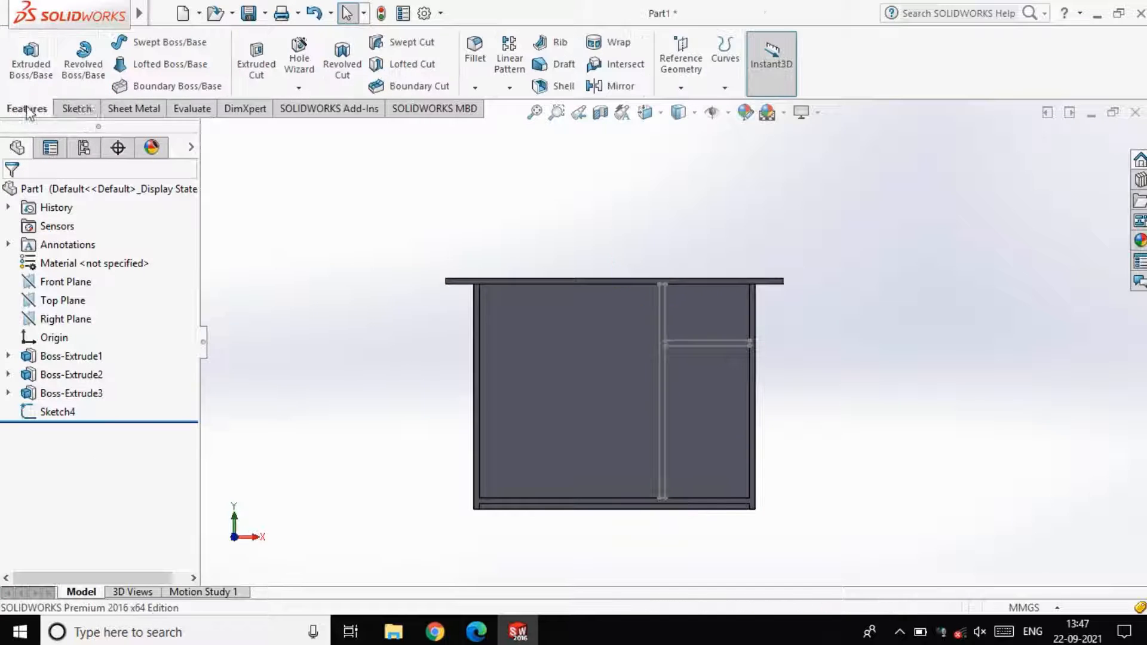
click(31, 59)
click(657, 340)
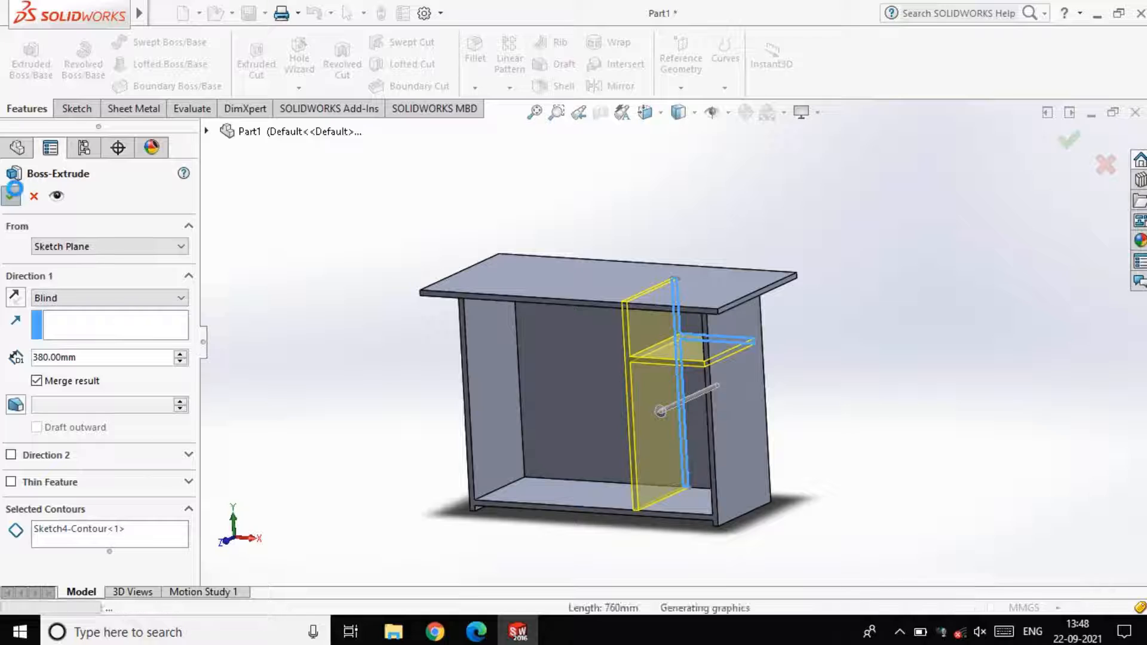
Step: Start a sketch on the back panel's larger bay and draw a rectangle about 640 by 121 mm from the left panel to the divider
mouse_move(964, 398)
middle_down()
mouse_move(712, 438)
mouse_move(778, 427)
mouse_move(631, 473)
mouse_move(727, 372)
middle_up()
scroll(690, 358, down, 1)
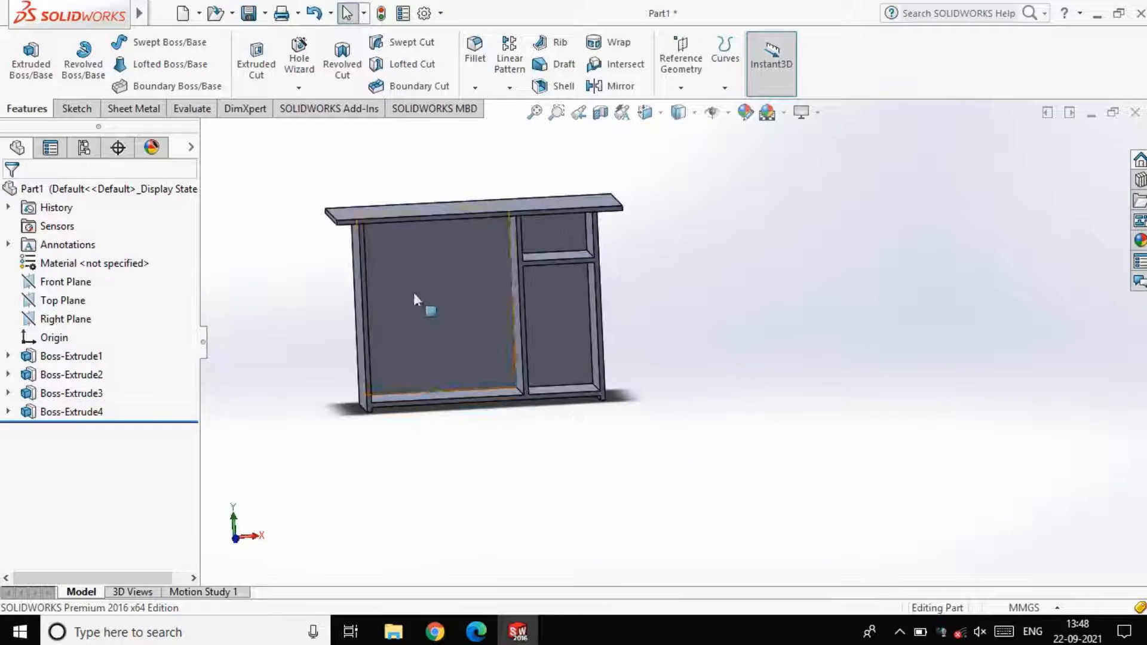
click(405, 274)
click(476, 226)
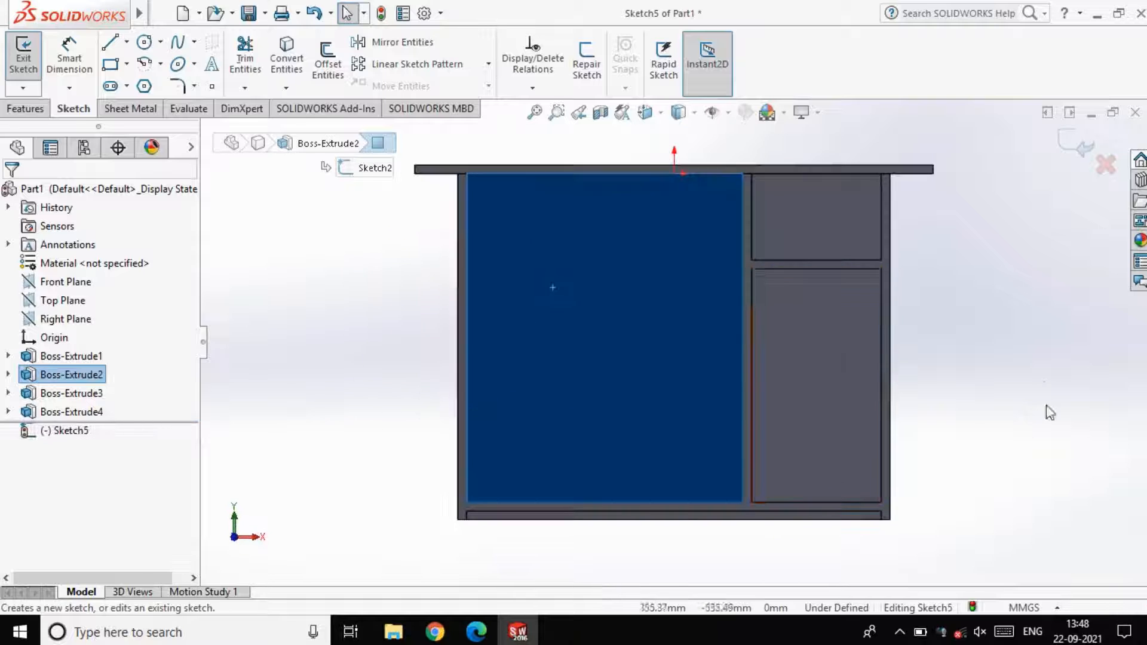
click(109, 64)
click(466, 295)
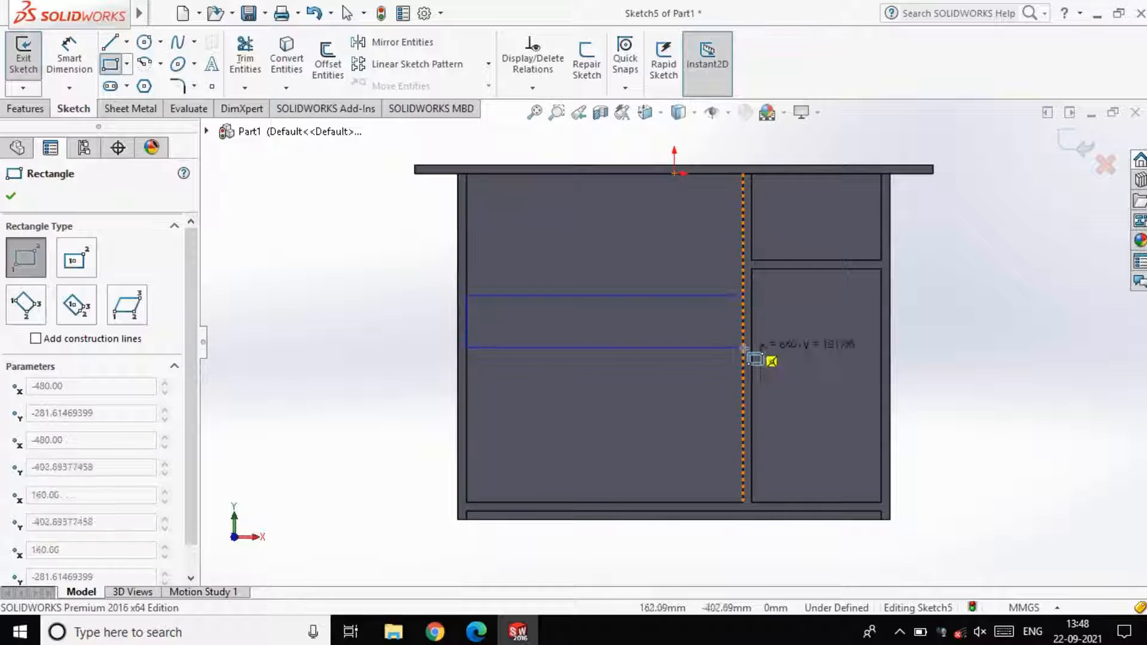
click(743, 349)
key(Escape)
Step: Set the height of the rectangle in the larger bay to 20 mm
click(743, 322)
click(941, 317)
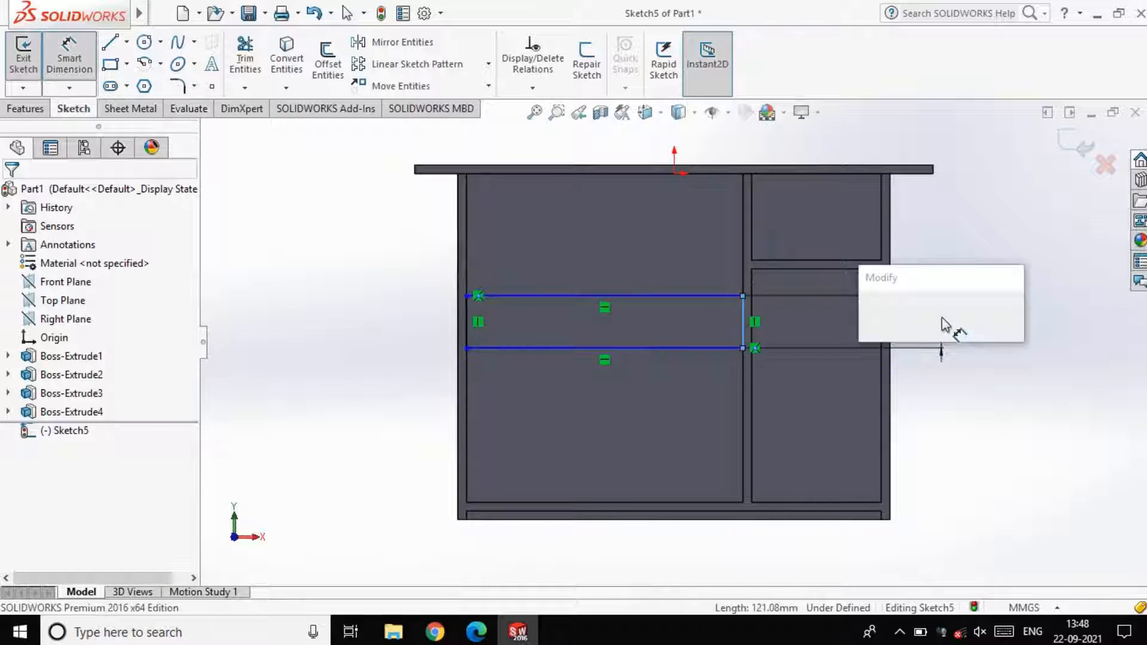
text(20)
key(Return)
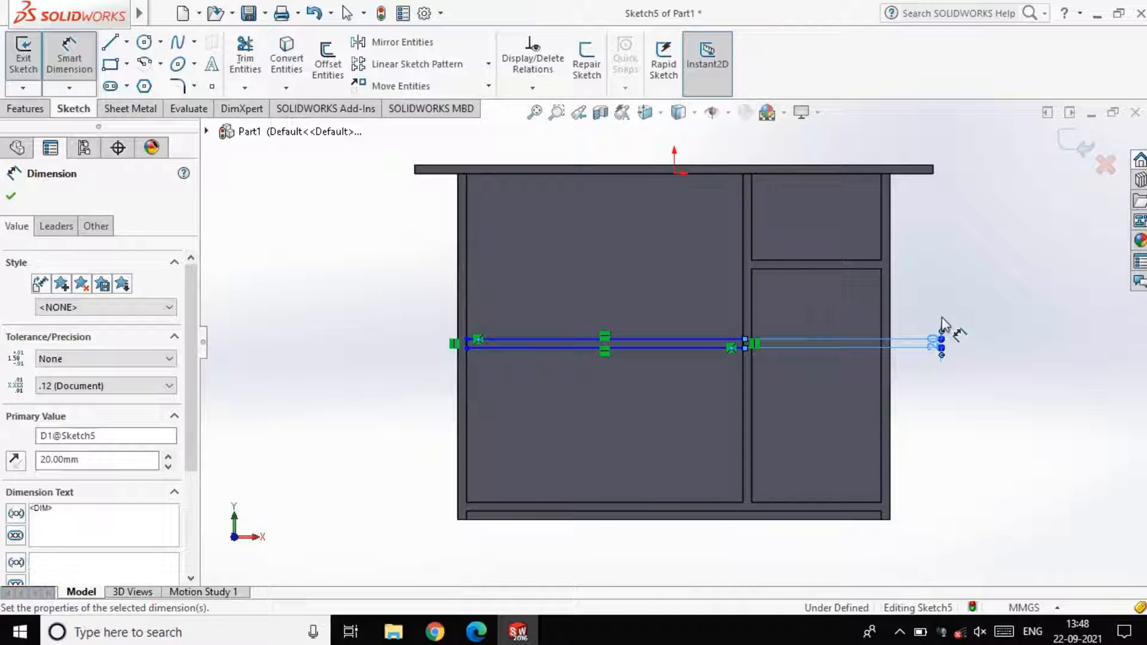
Step: Dimension the upper line of the larger bay's rectangle 200 mm below the underside of the tabletop
click(656, 339)
click(659, 173)
click(410, 257)
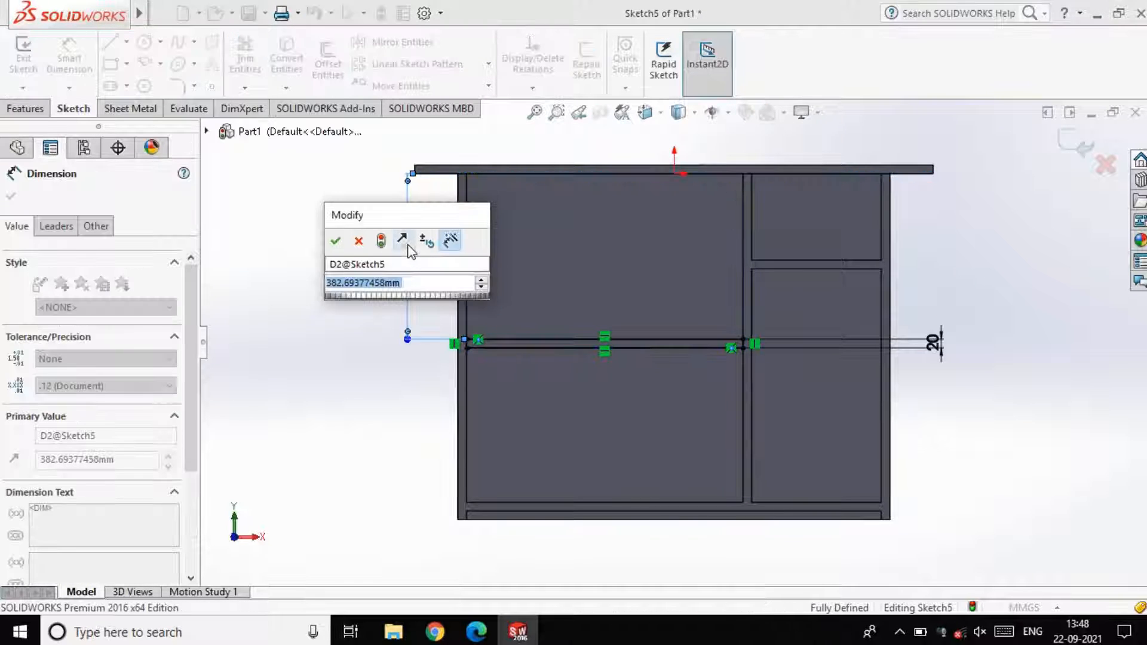
text(200)
key(Return)
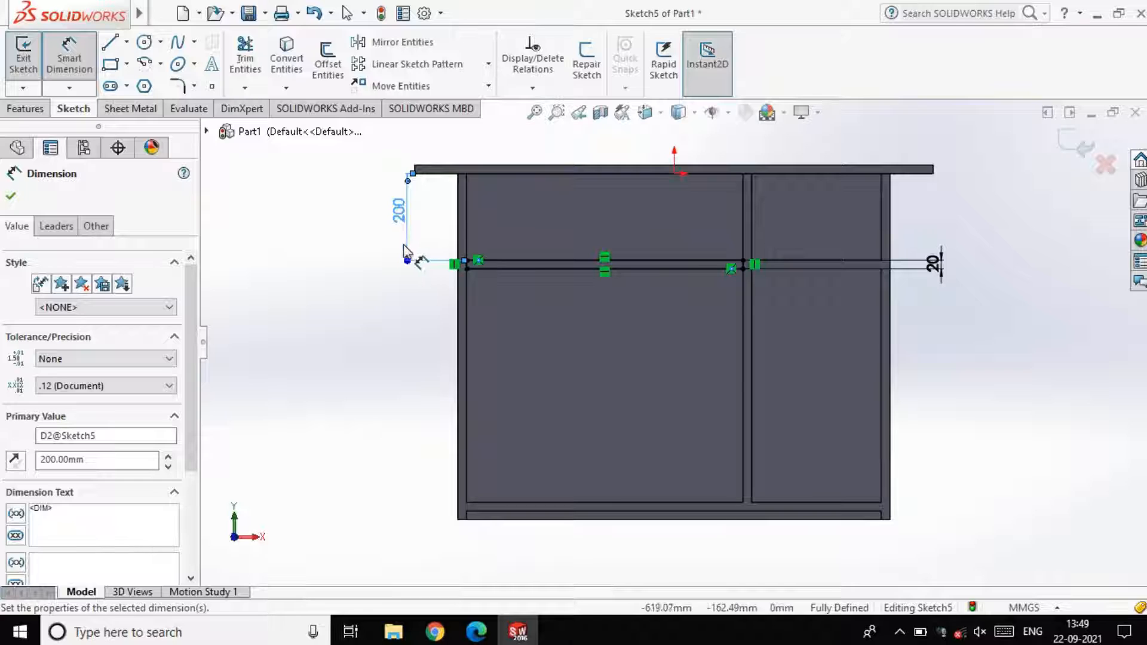
Step: Finish the sketch and extrude the larger bay's shelf rectangle 200 mm, merged with the table
click(11, 196)
scroll(1011, 336, up, 1)
middle_drag(1012, 335, 967, 369)
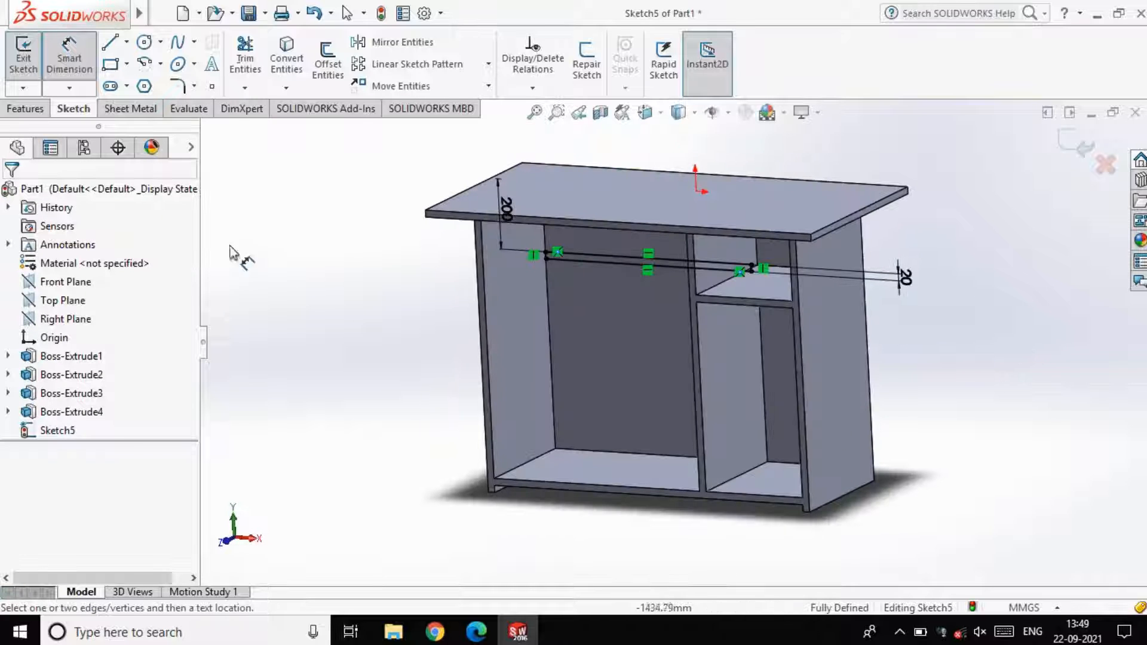
click(27, 78)
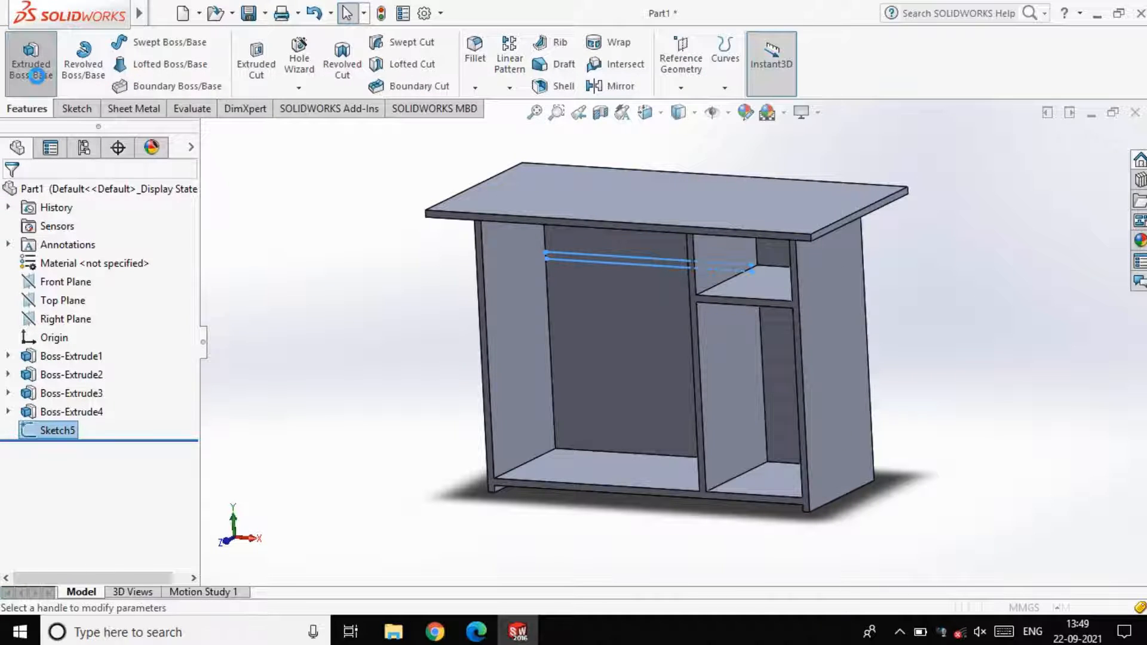
click(36, 76)
text(20)
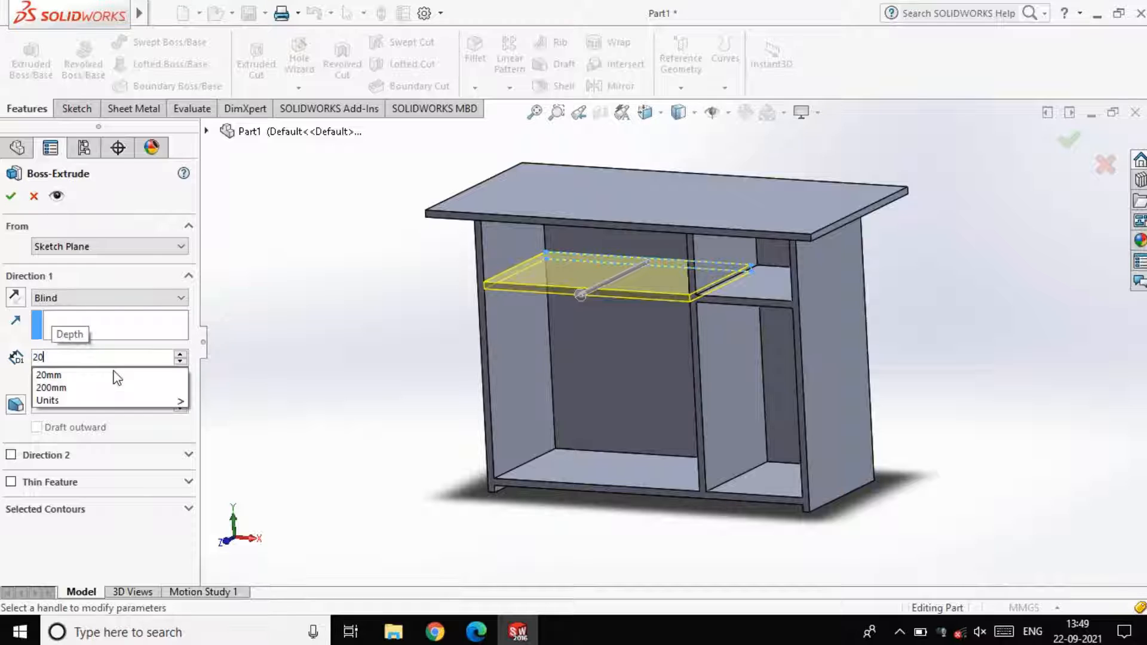
text(0)
key(Return)
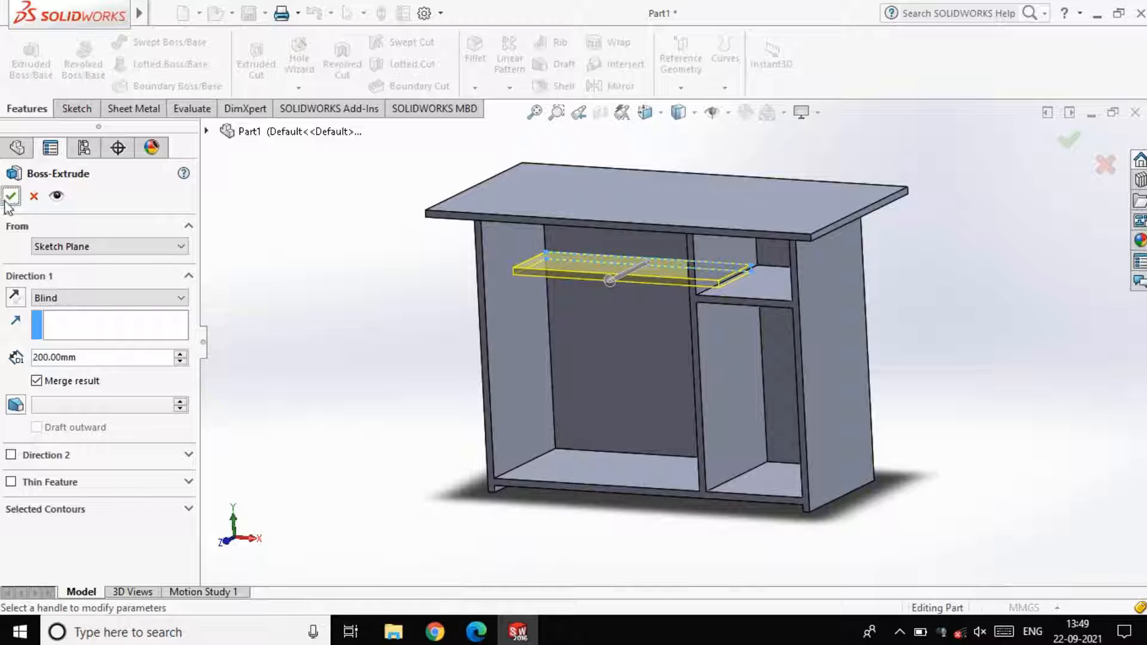
click(10, 197)
scroll(919, 400, up, 3)
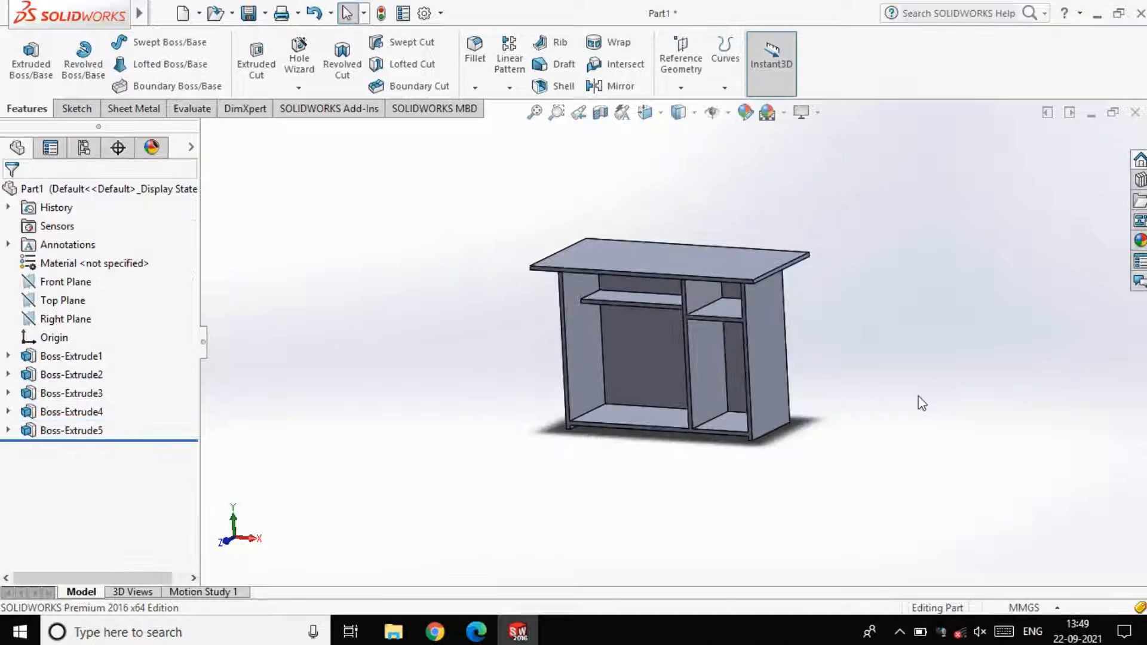
Step: Try a dark orange from the standard color palette on the whole part
middle_drag(919, 399, 827, 454)
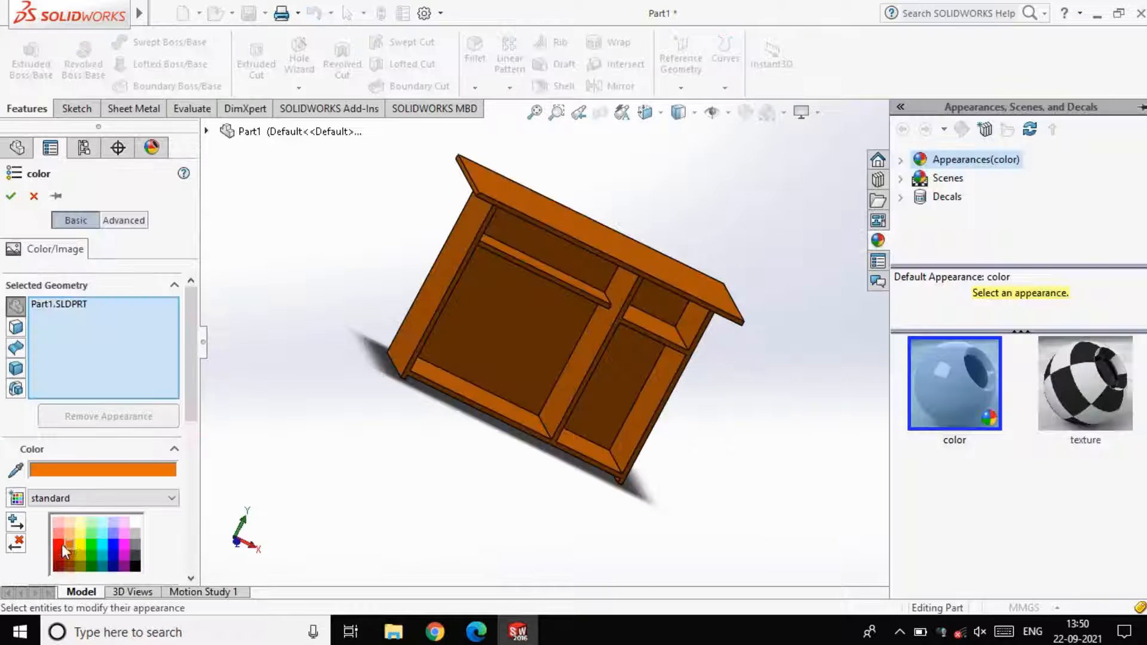
click(59, 546)
click(70, 554)
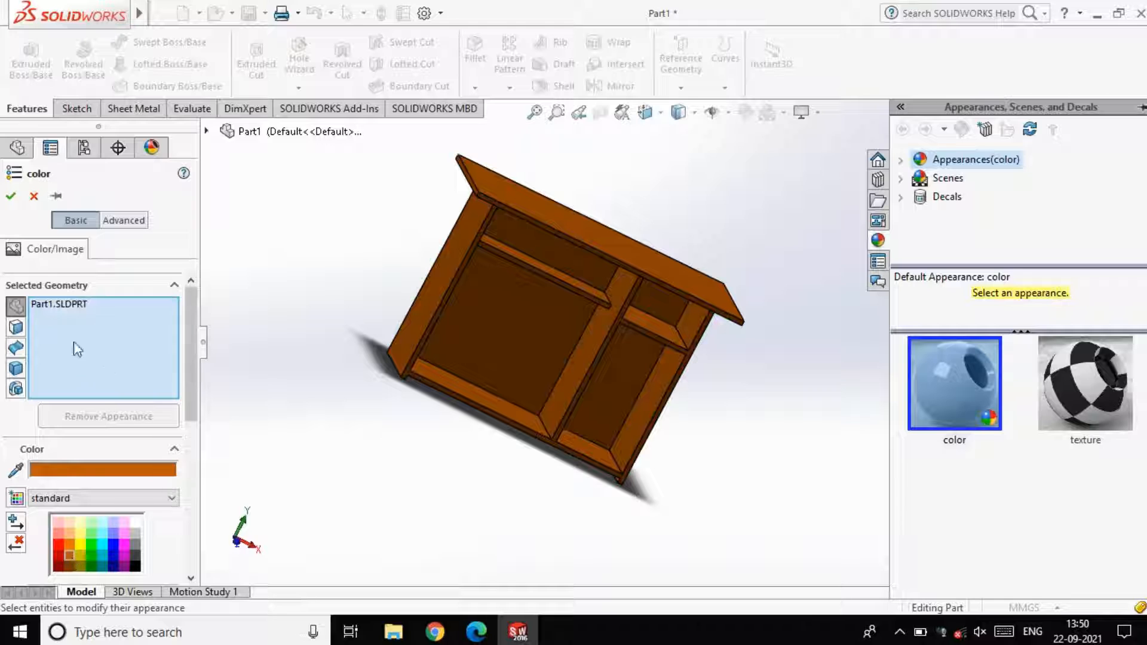
Step: Try metal appearances on the whole part, including polished steel, satin finish titanium and polished platinum
click(1057, 399)
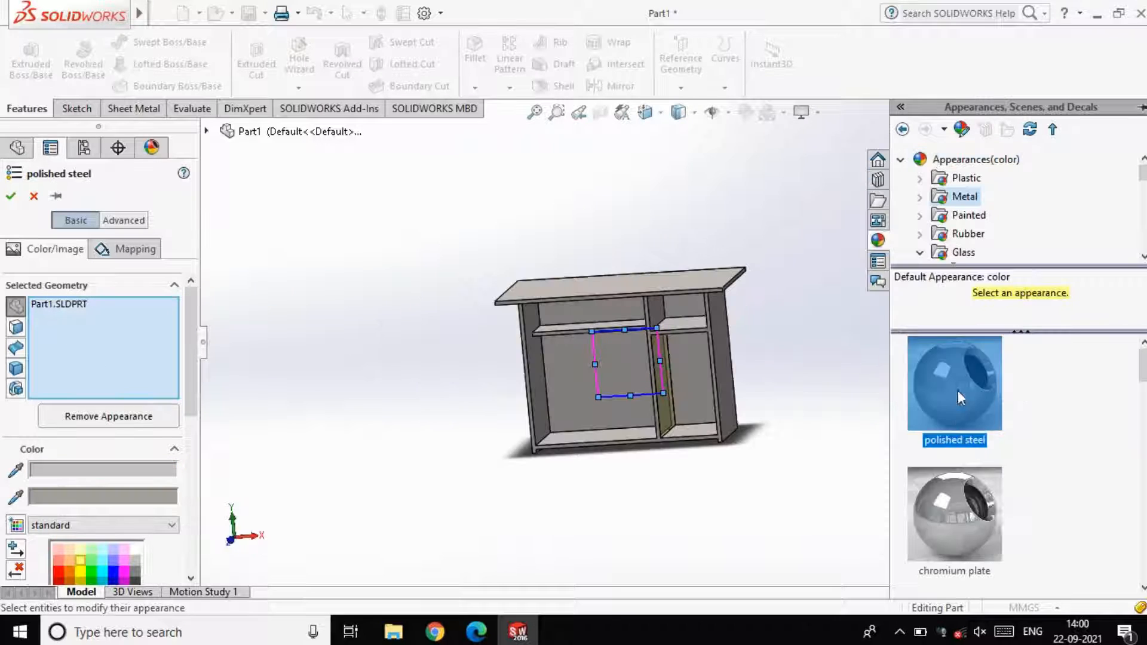
scroll(959, 398, down, 6)
click(955, 395)
scroll(959, 418, down, 12)
click(968, 449)
scroll(969, 458, down, 6)
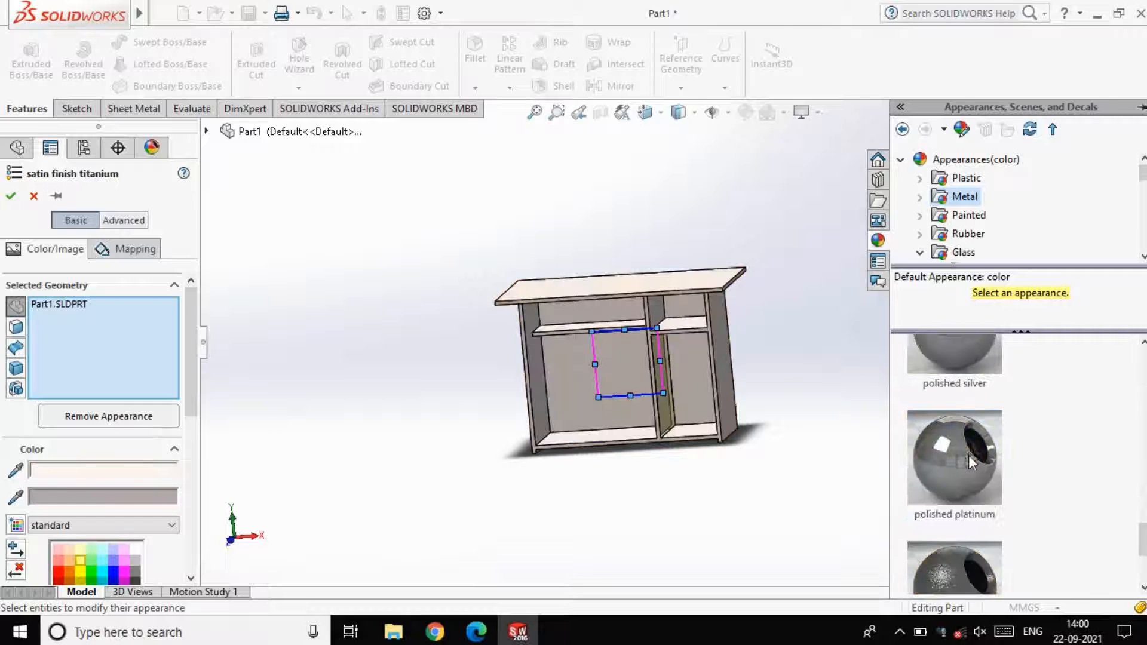
click(969, 456)
Step: Try the painted appearances candy apple red and black spray paint on the whole part
click(967, 215)
click(955, 379)
scroll(959, 388, down, 3)
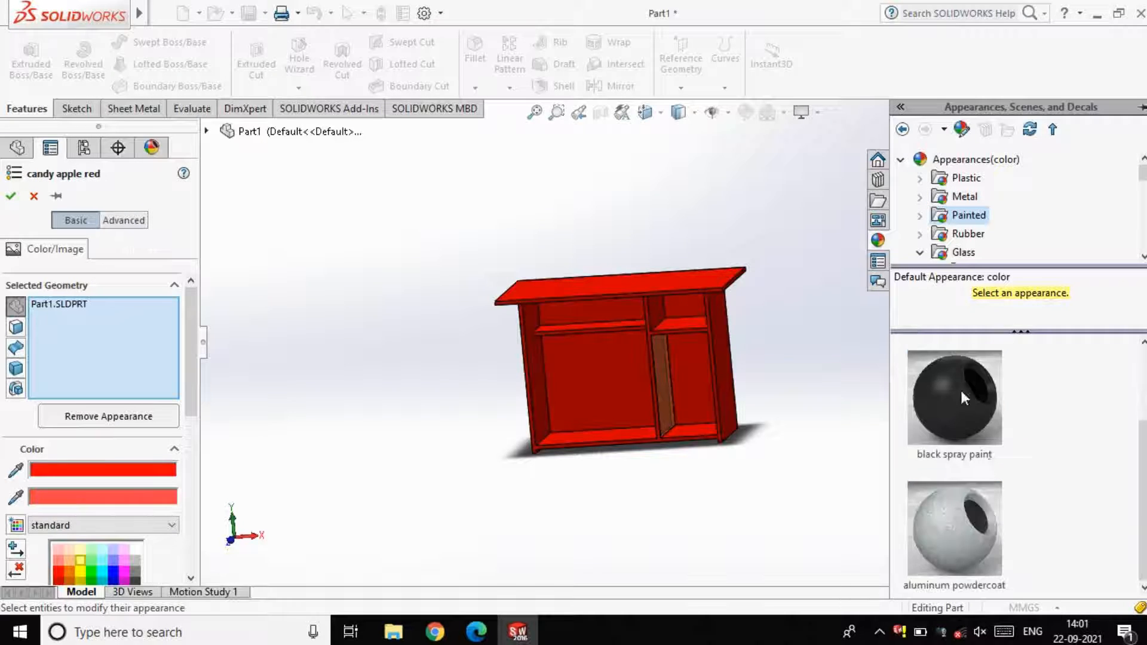
click(962, 398)
Step: Try the matte rubber and glossy rubber appearances on the whole part
click(968, 233)
click(963, 400)
scroll(978, 418, down, 2)
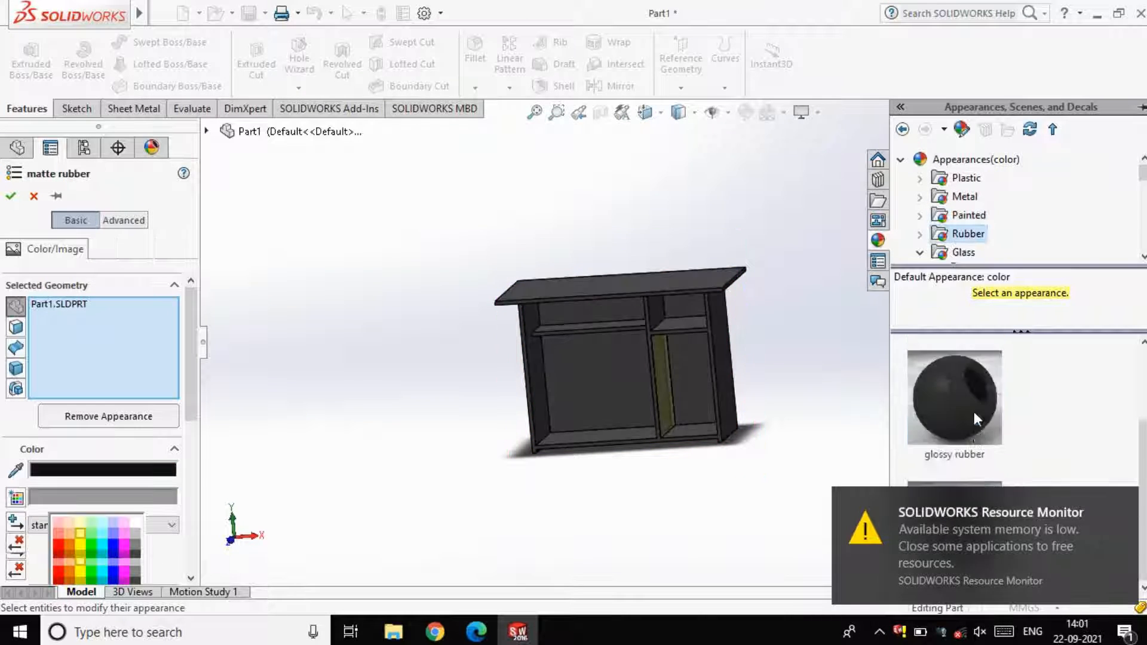
click(952, 387)
scroll(974, 233, down, 1)
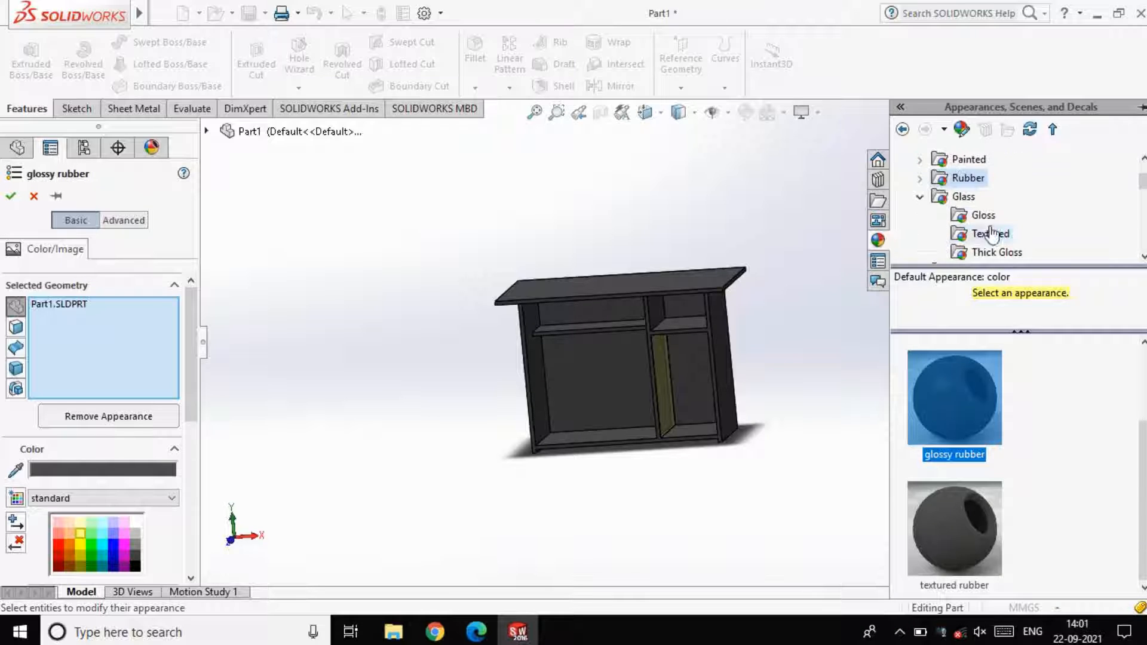
Step: Try glass appearances on the whole part, ending with clear thick glass
click(963, 196)
click(962, 401)
scroll(983, 427, down, 1)
click(968, 525)
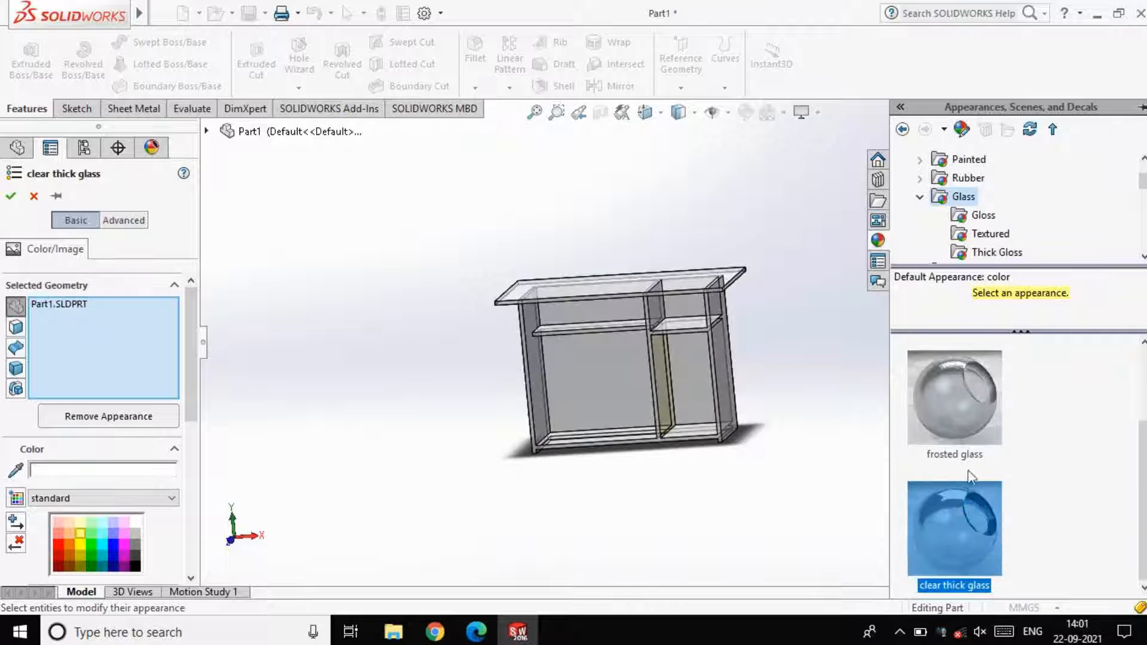
Step: Try plastic appearances on the whole part, including light grey high gloss and light grey low gloss plastic
scroll(968, 215, up, 2)
click(965, 178)
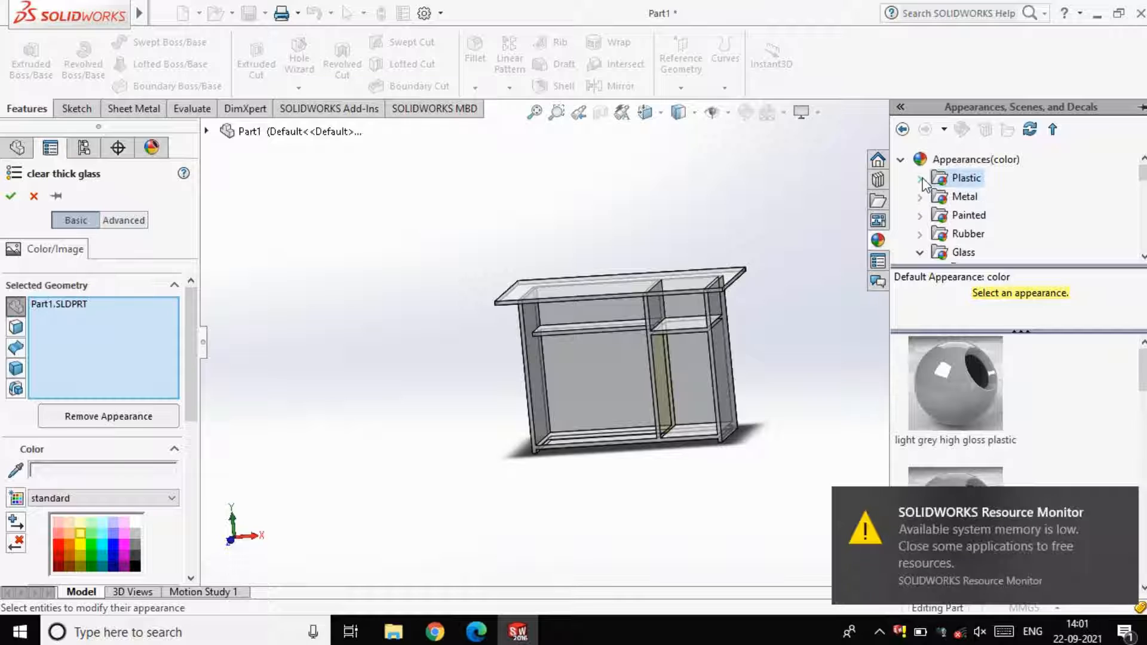
click(944, 369)
scroll(973, 411, down, 1)
click(974, 410)
scroll(975, 401, down, 1)
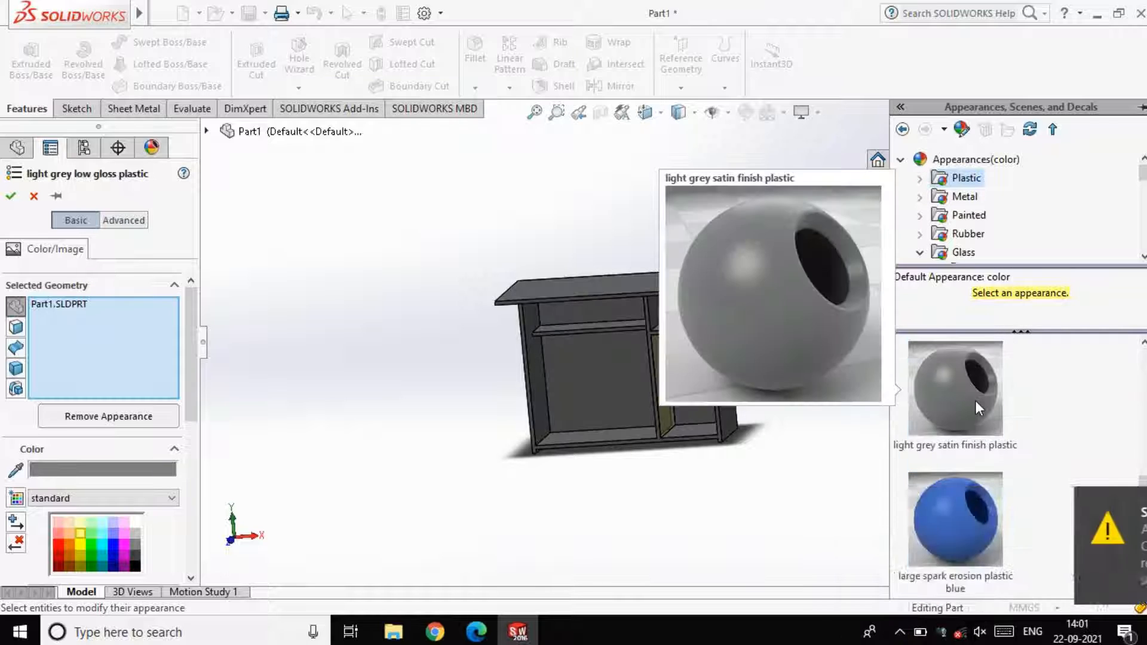
Step: Try a black painted appearance on the whole part
click(969, 216)
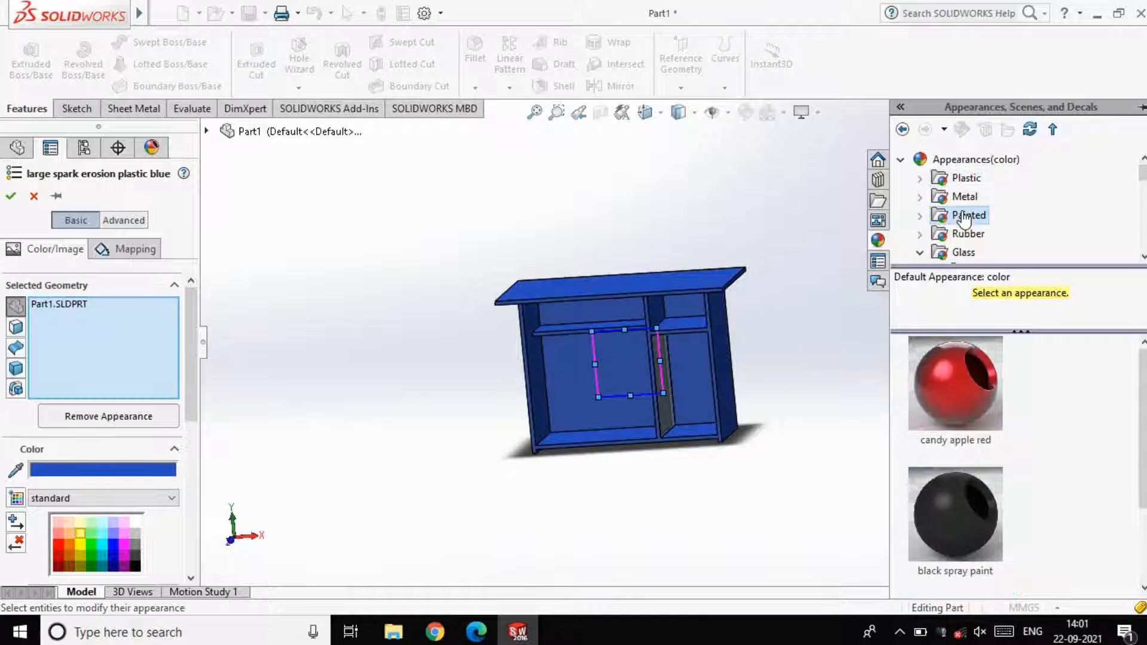
click(972, 435)
scroll(972, 435, down, 1)
click(965, 407)
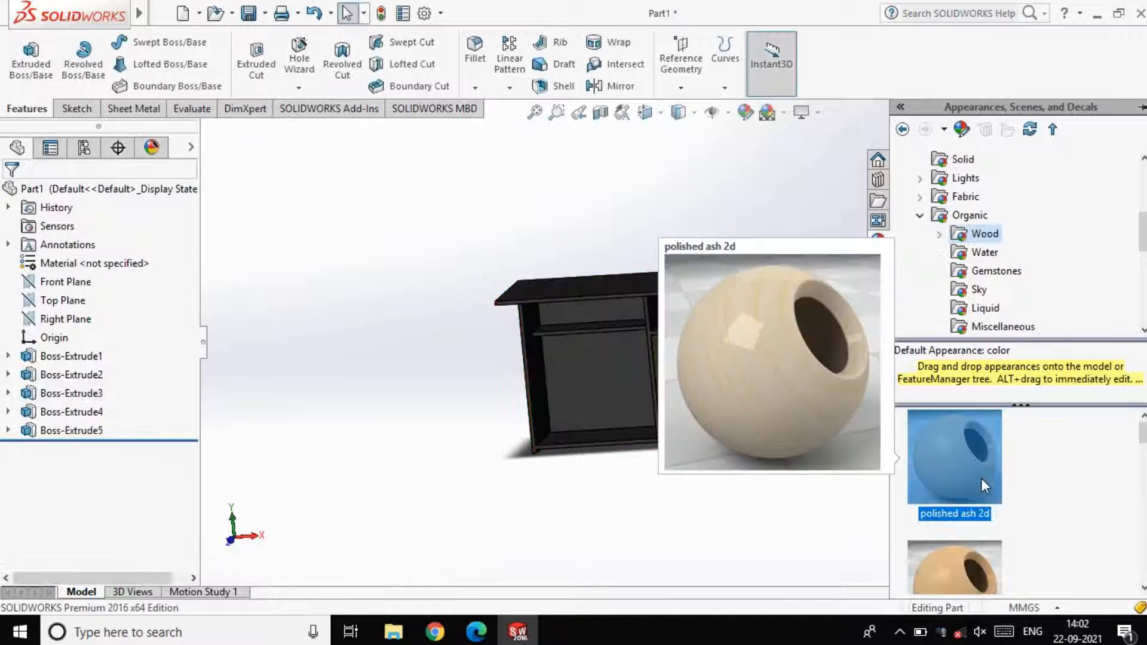
Step: Try polished wood appearances such as polished cherry 2d on the table and apply a dark reddish-brown wood
scroll(975, 527, down, 1)
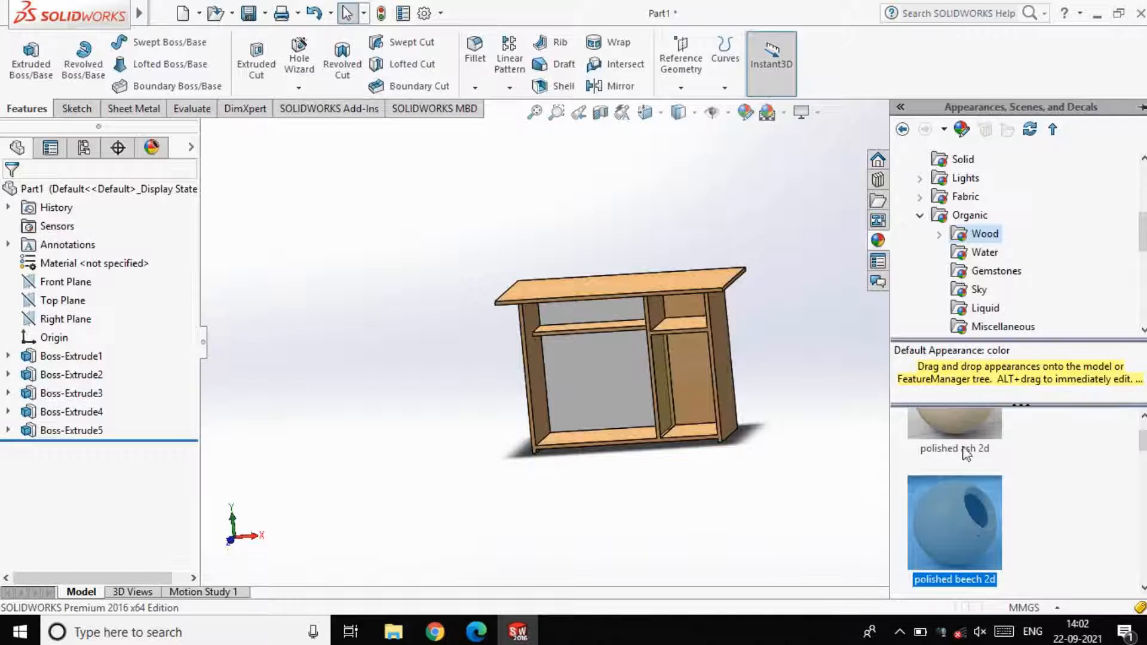
double_click(956, 433)
scroll(1002, 503, down, 3)
double_click(981, 521)
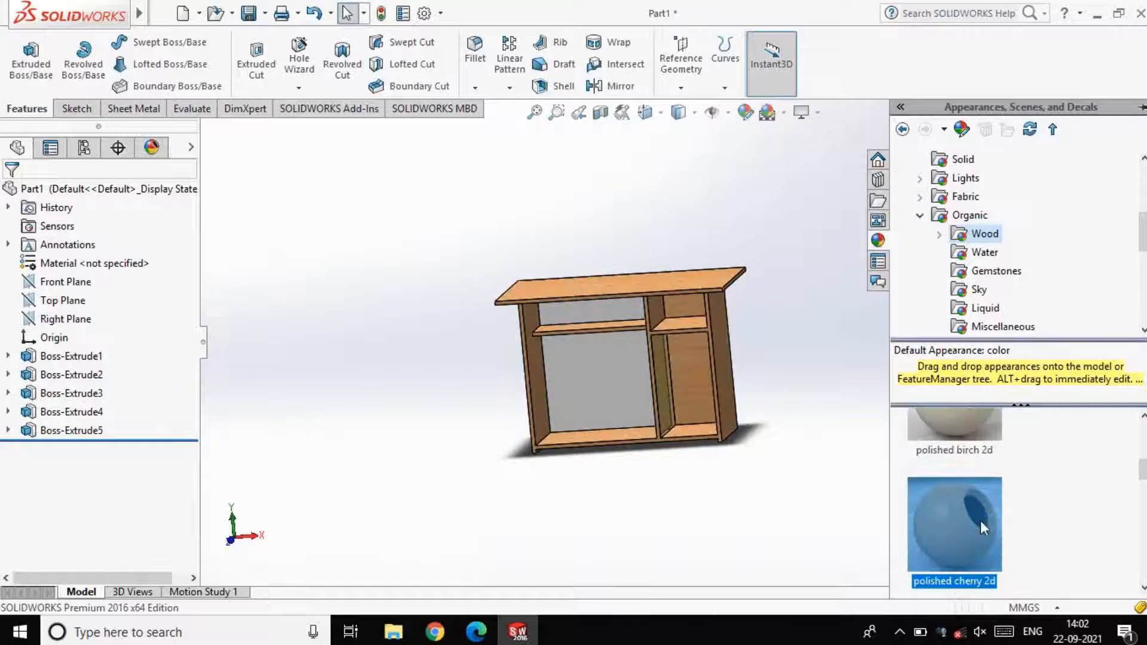
scroll(984, 531, down, 2)
scroll(984, 532, down, 2)
double_click(960, 422)
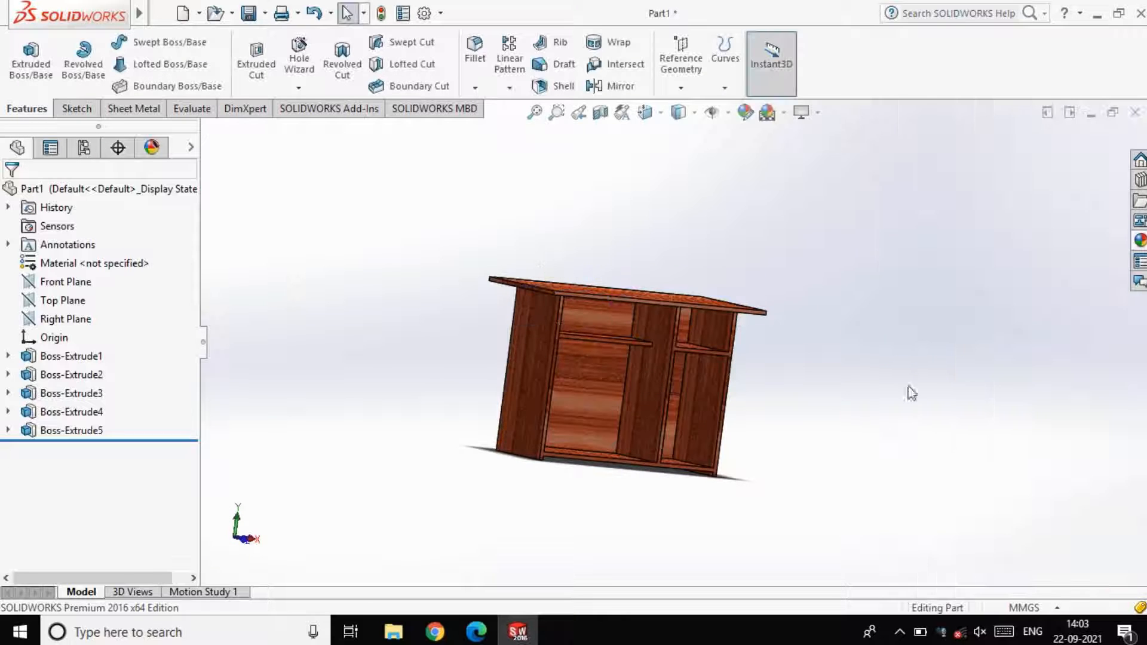
mouse_move(909, 392)
middle_down()
mouse_move(783, 384)
mouse_move(472, 441)
mouse_move(805, 346)
middle_up()
scroll(660, 376, down, 5)
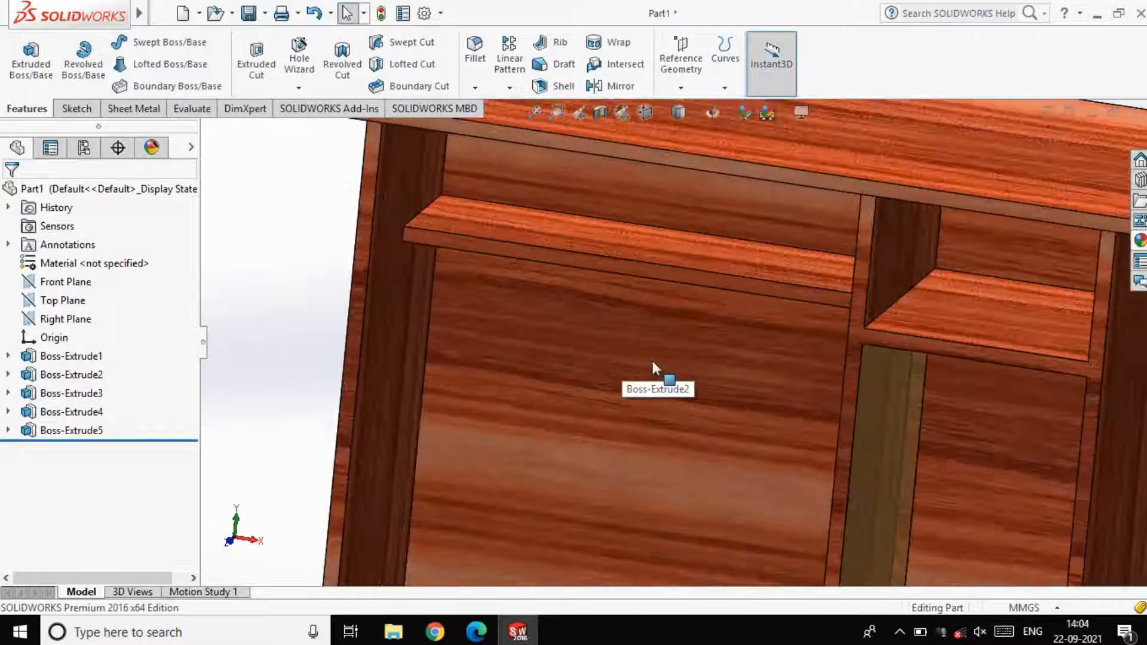
scroll(661, 377, up, 5)
middle_drag(991, 405, 1019, 371)
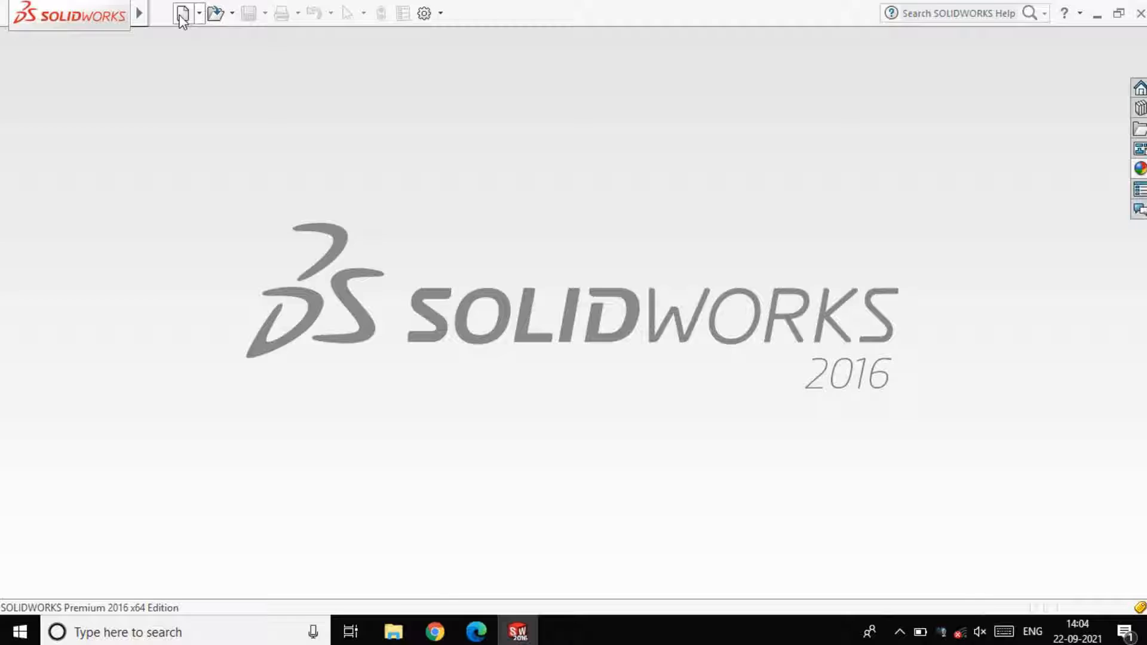
Step: Create a new part and draw a corner rectangle about 55 mm high from the origin on the Top Plane
click(182, 15)
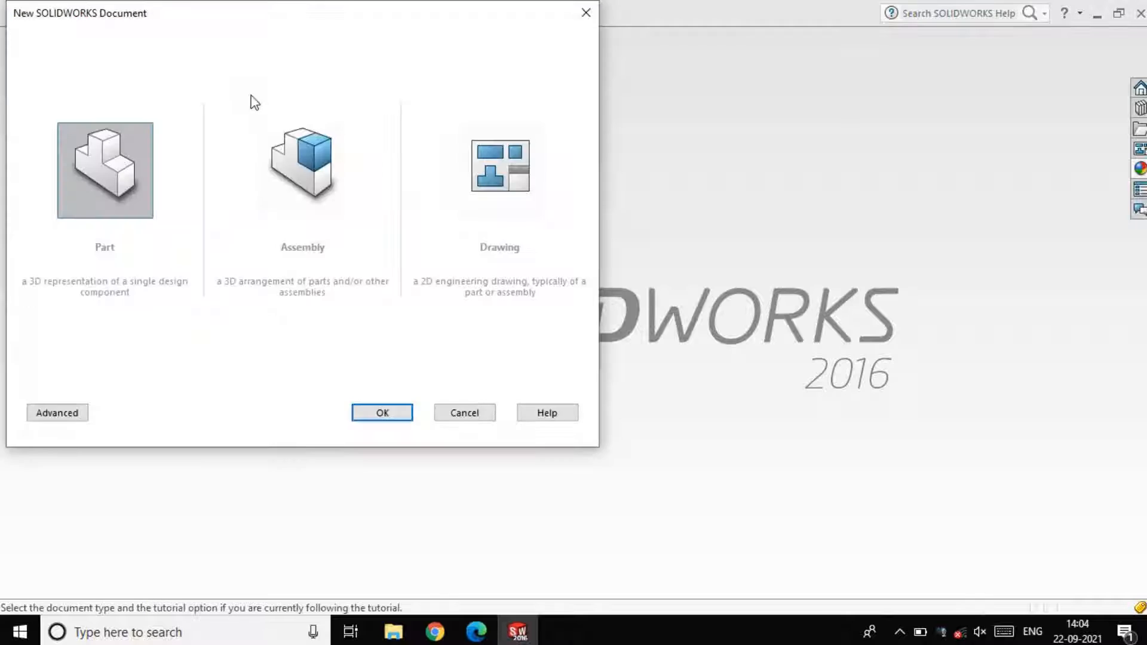
double_click(103, 167)
click(68, 304)
click(80, 281)
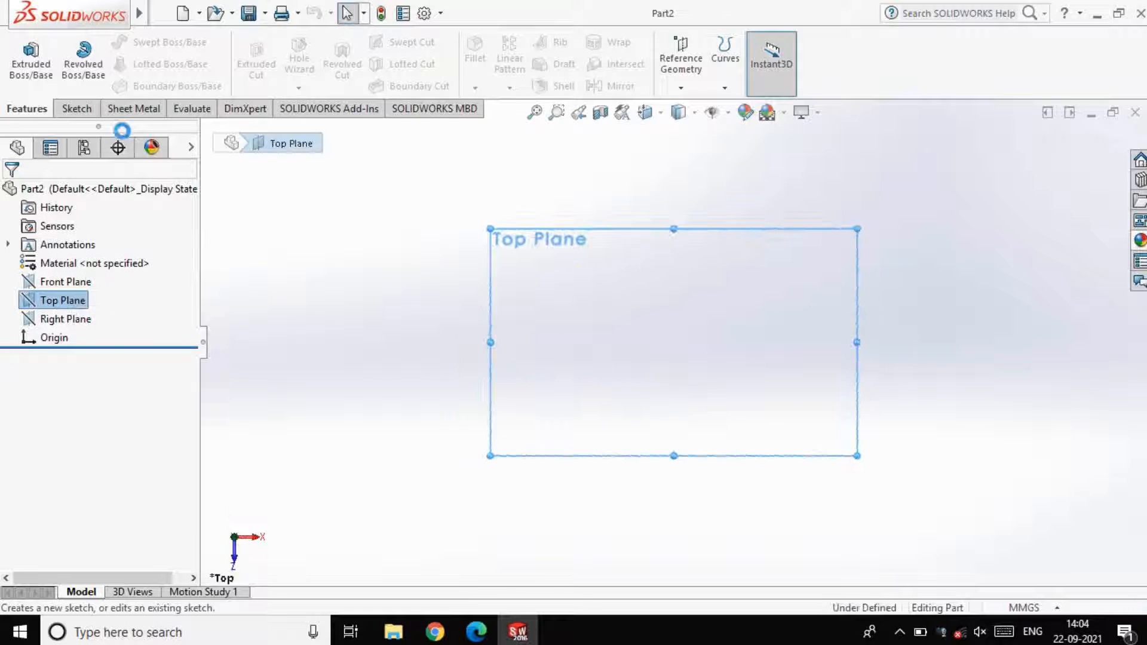
click(111, 64)
click(674, 342)
click(884, 228)
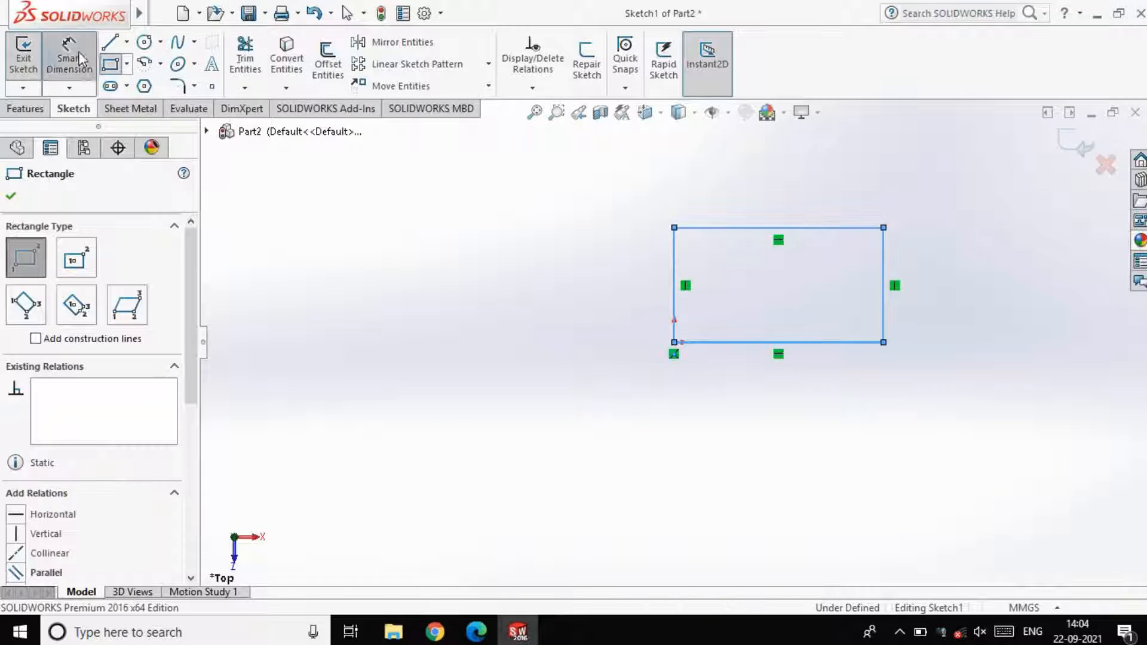
Step: Dimension the rectangle 380 mm along its vertical side and 200 mm along its horizontal side
click(70, 54)
click(675, 259)
click(621, 276)
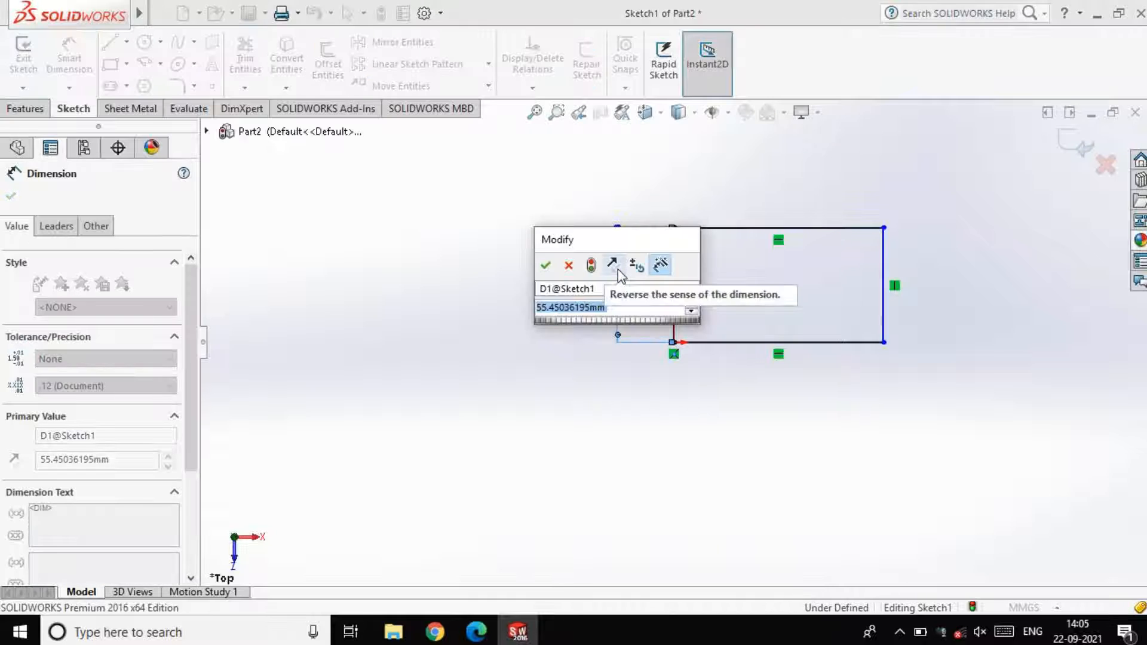
text(380)
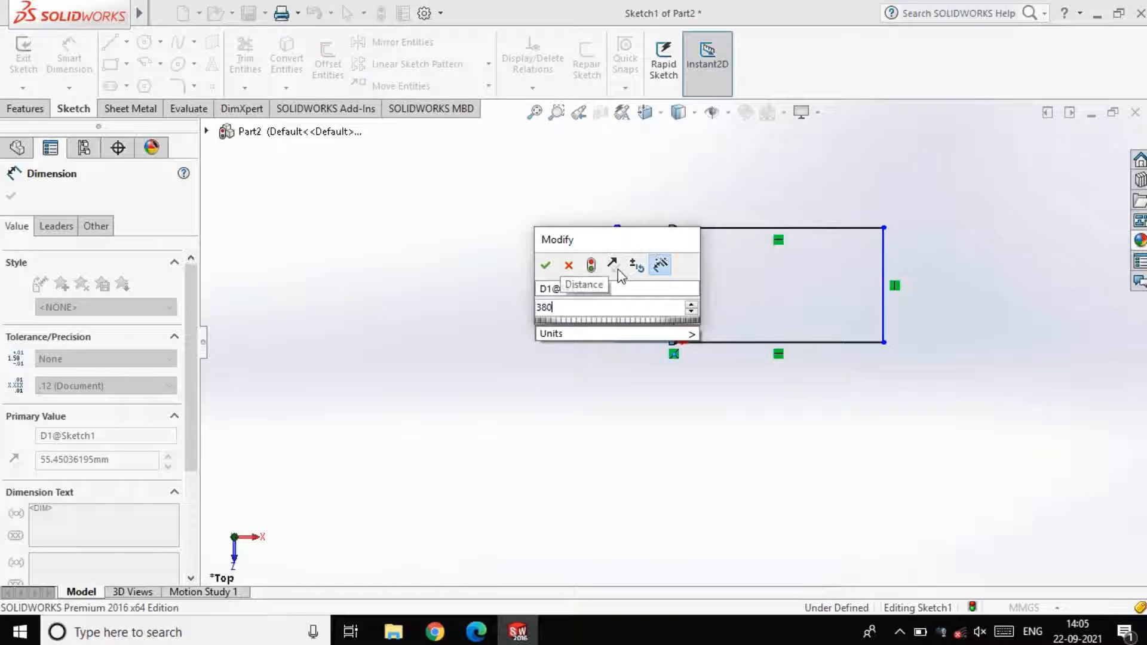
key(Return)
click(743, 230)
click(742, 200)
text(2)
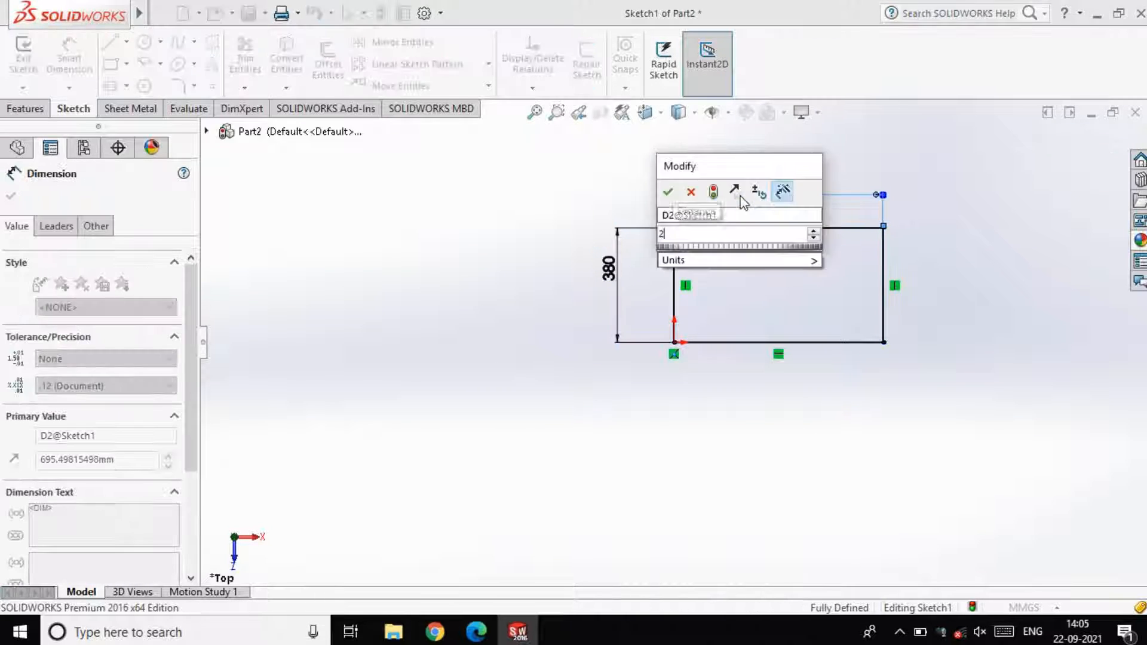
text(00)
key(Return)
Step: Extrude the 200 by 380 mm rectangle upward 20 mm as a blind boss
click(25, 108)
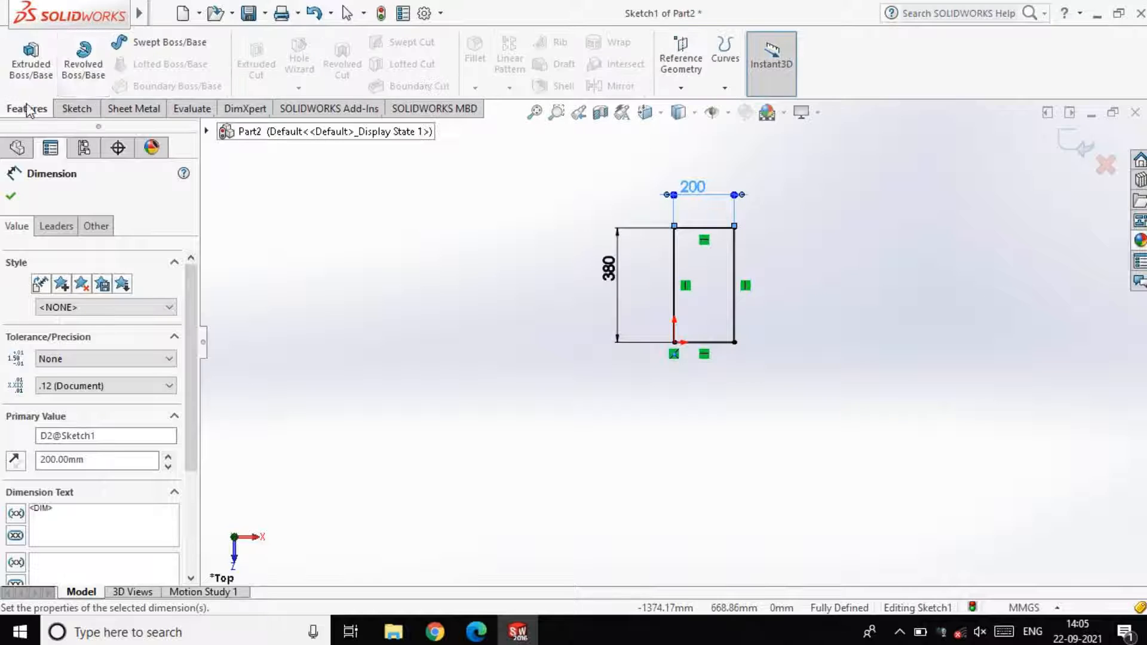
click(31, 60)
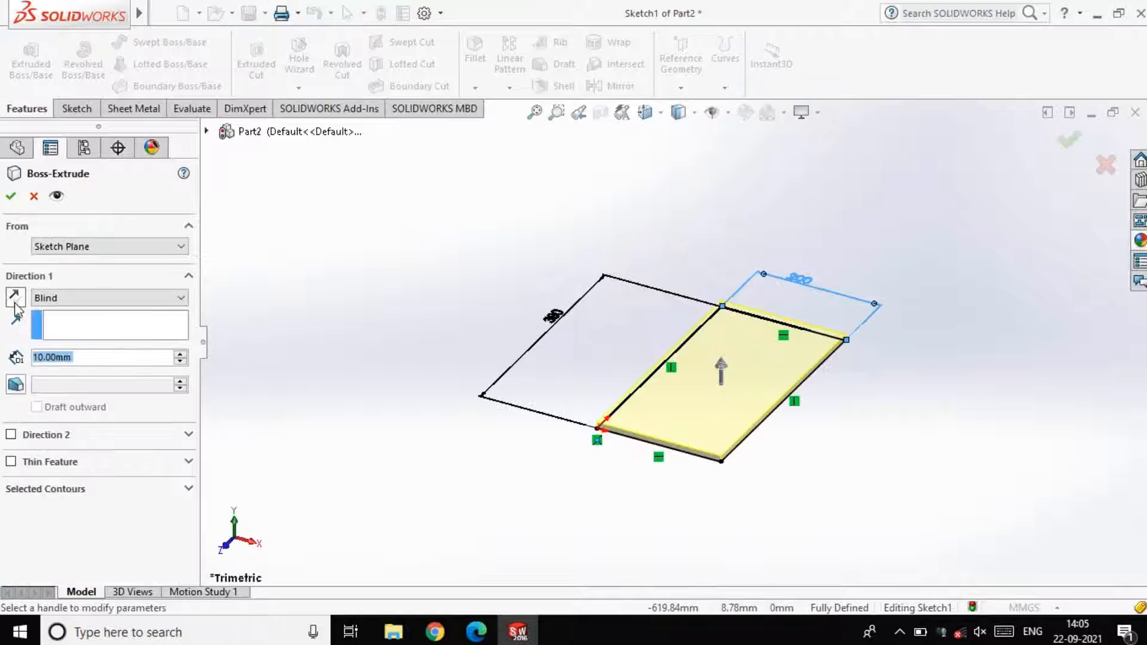
text(20)
key(Return)
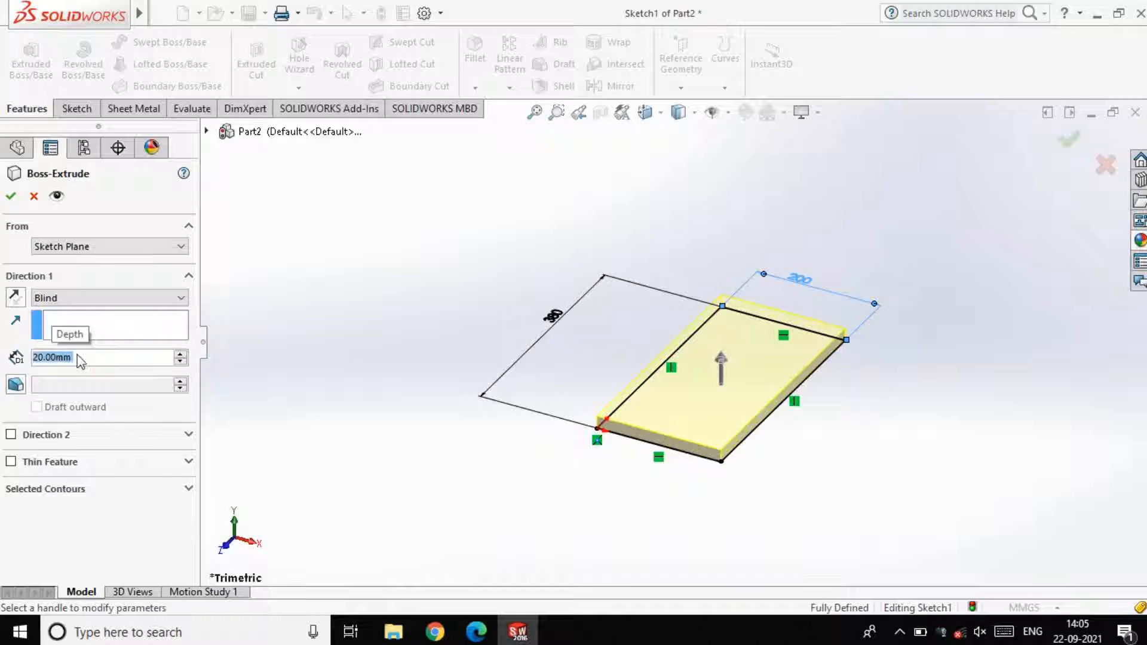
click(11, 196)
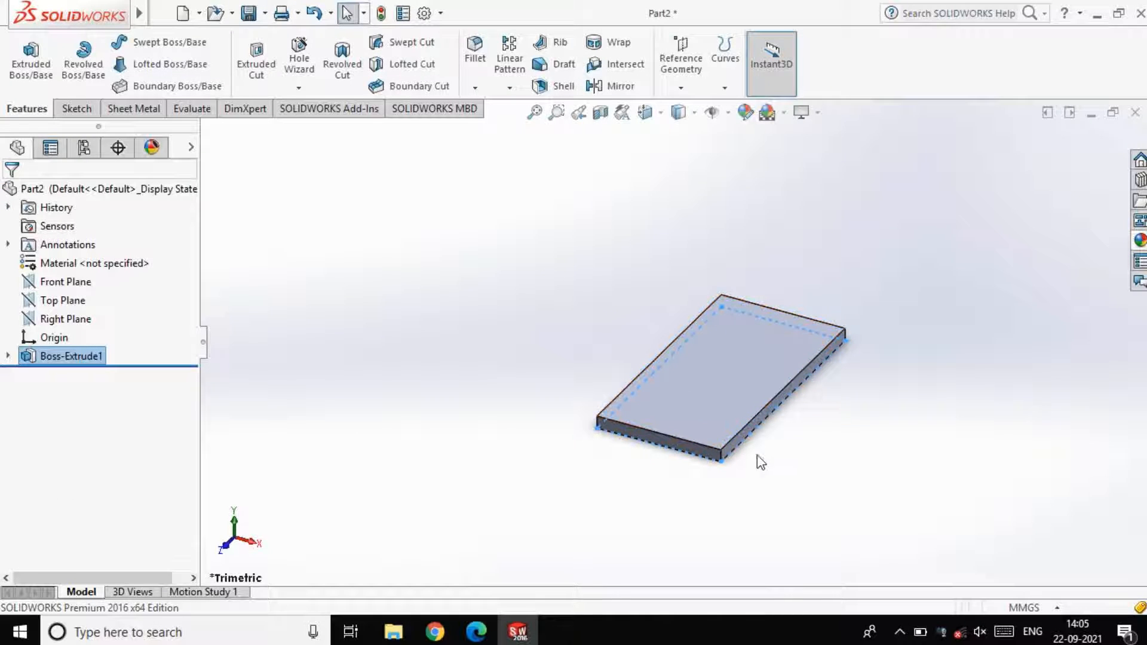
Step: Start a sketch on the board's upper face and draw a corner rectangle matching the face's full outline
click(719, 384)
click(749, 335)
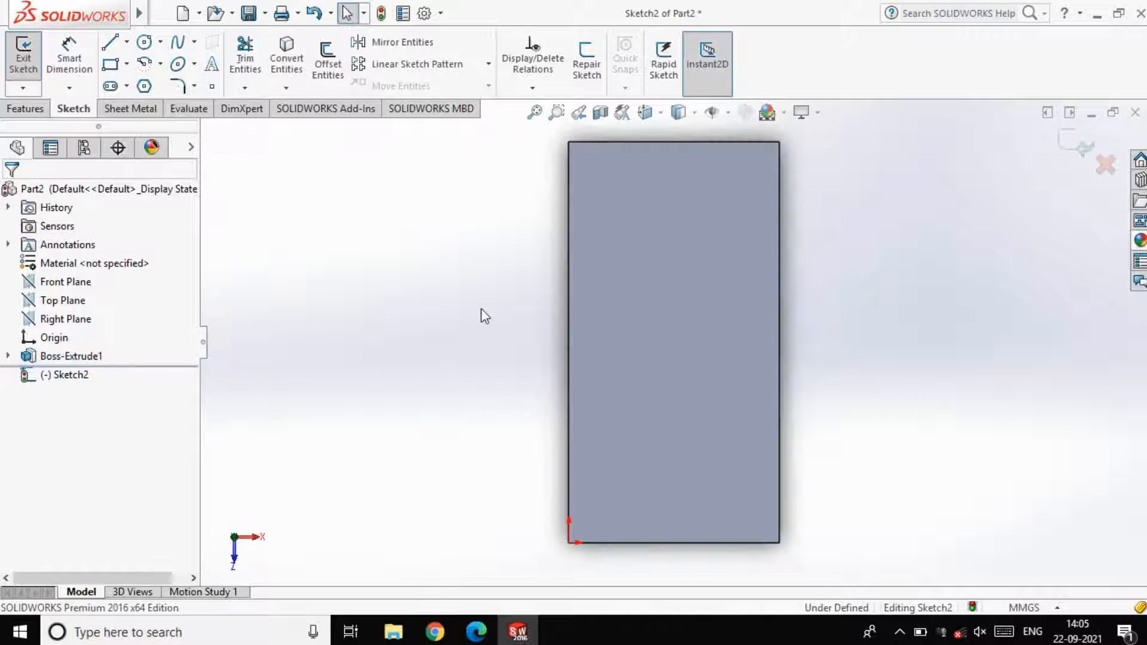
click(110, 64)
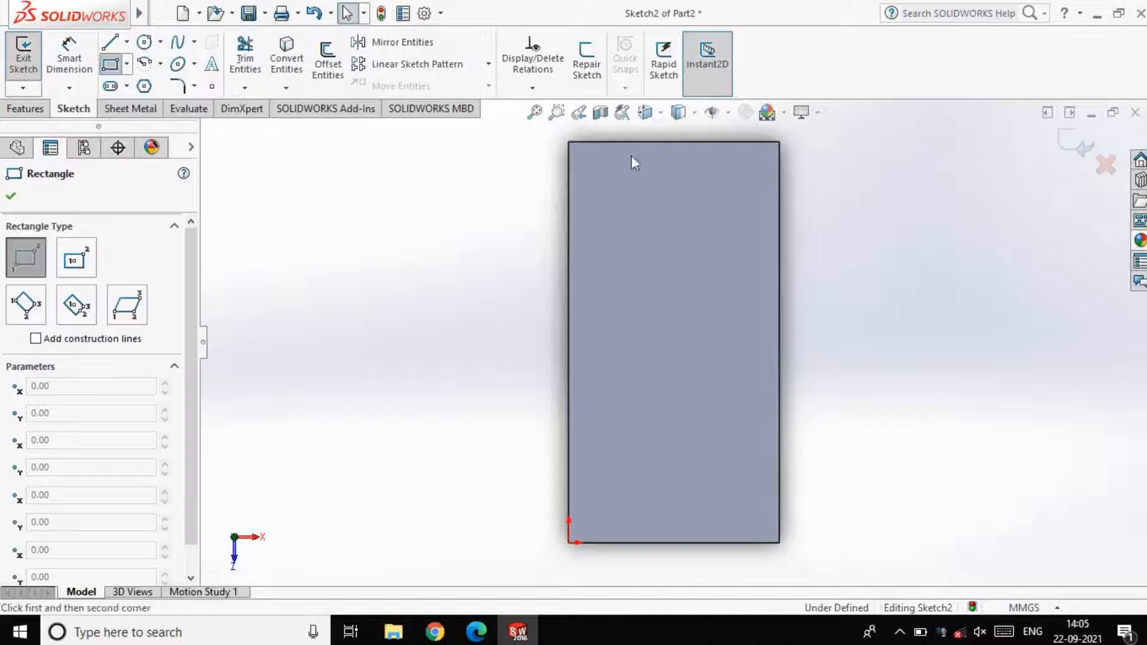
click(569, 142)
click(779, 542)
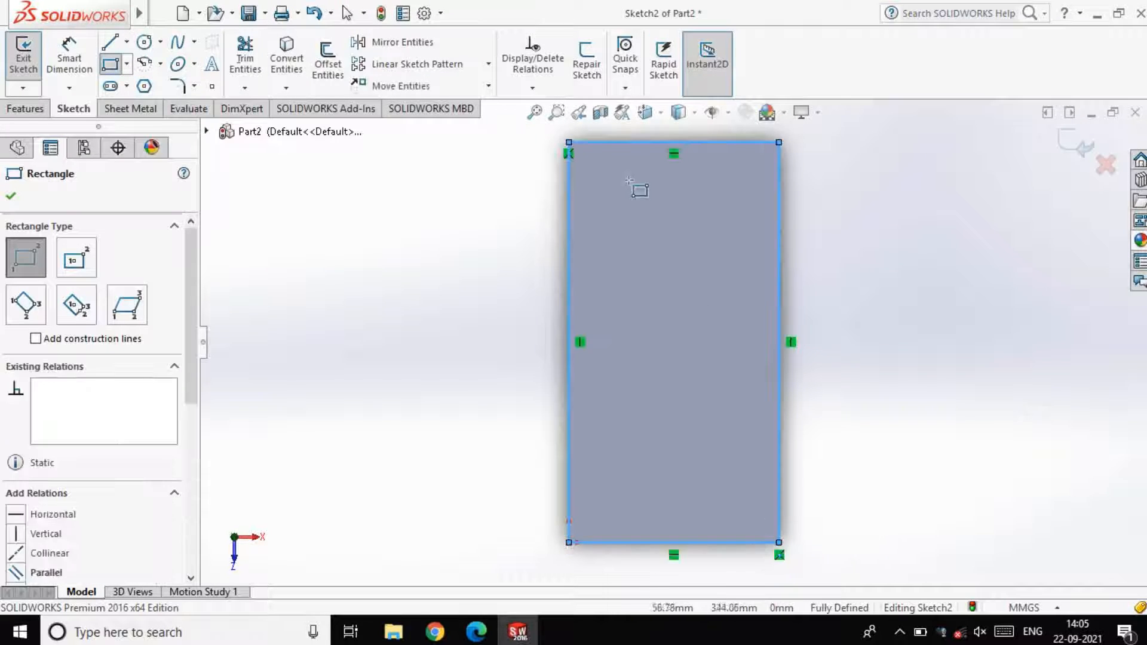
Step: Draw a smaller corner rectangle inside the face outline, inset about 28 mm from the upper edge and 27 mm from the right edge
click(601, 172)
click(751, 516)
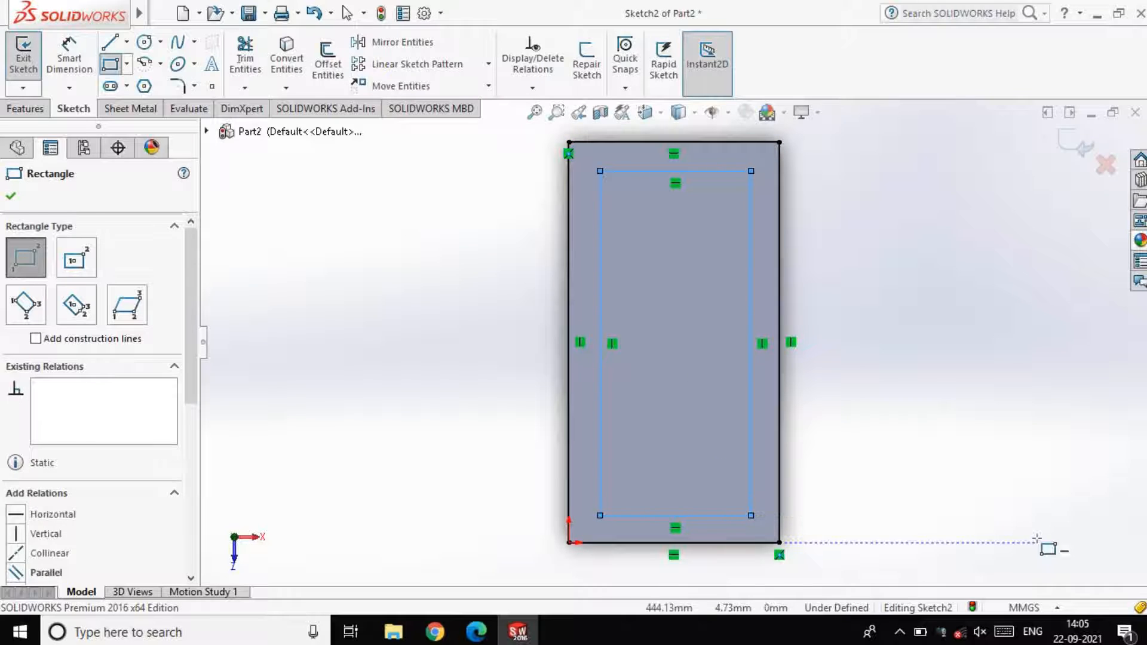
key(Escape)
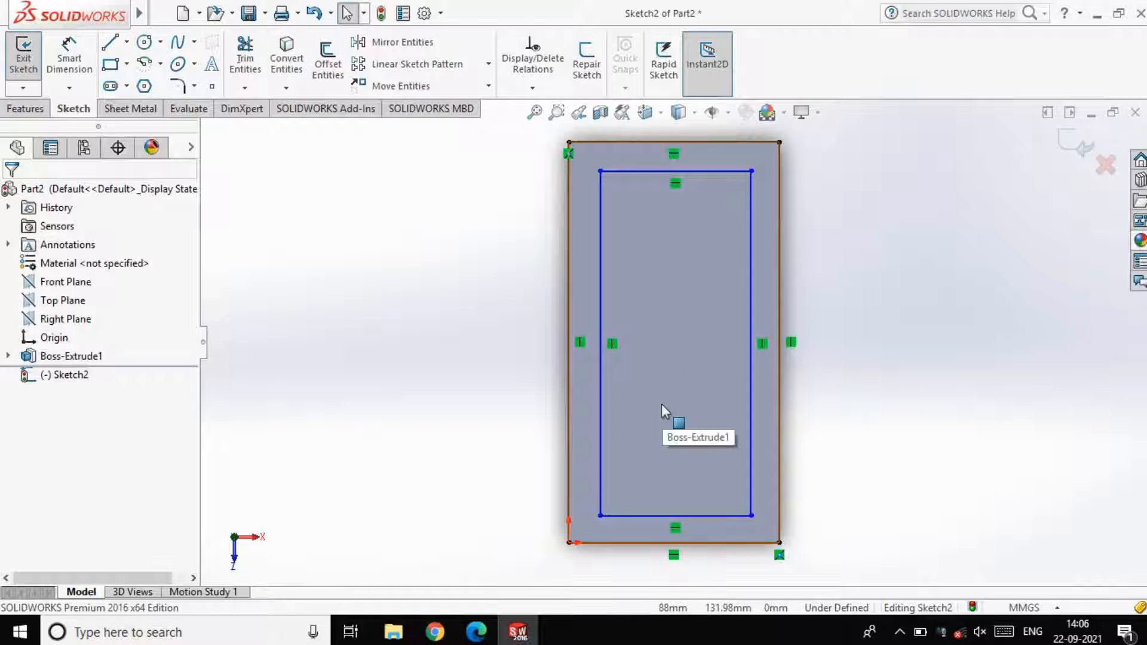
Step: Dimension the gaps between the inner and outer rectangles' upper edges and lower edges to 20 mm each
click(69, 57)
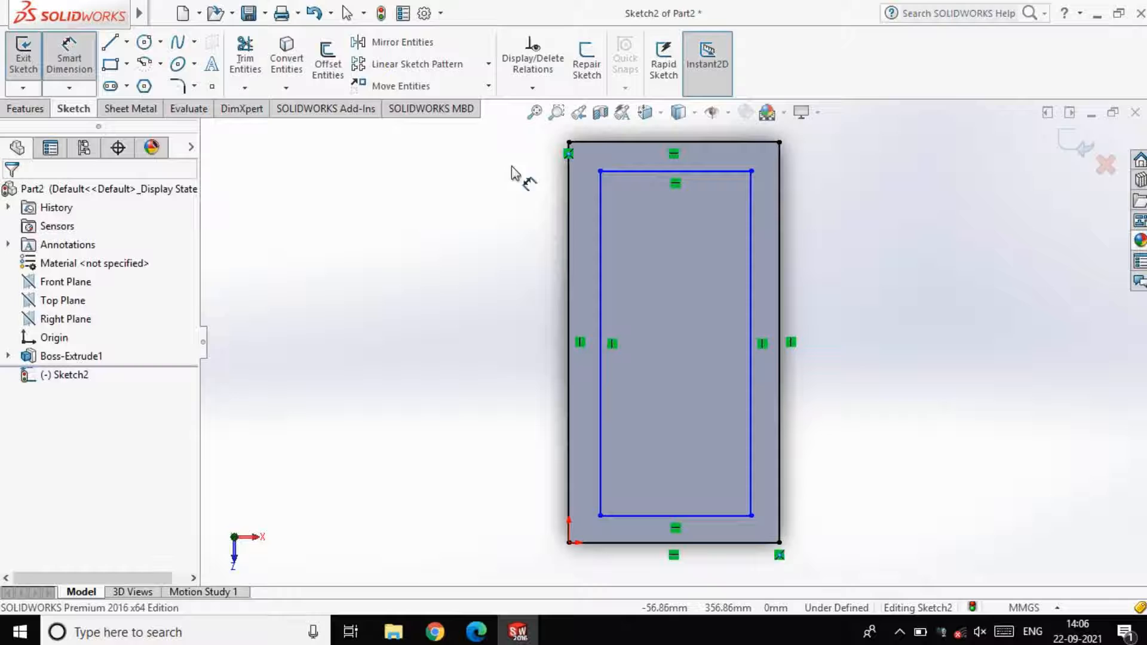
click(729, 172)
click(740, 144)
click(827, 159)
text(20)
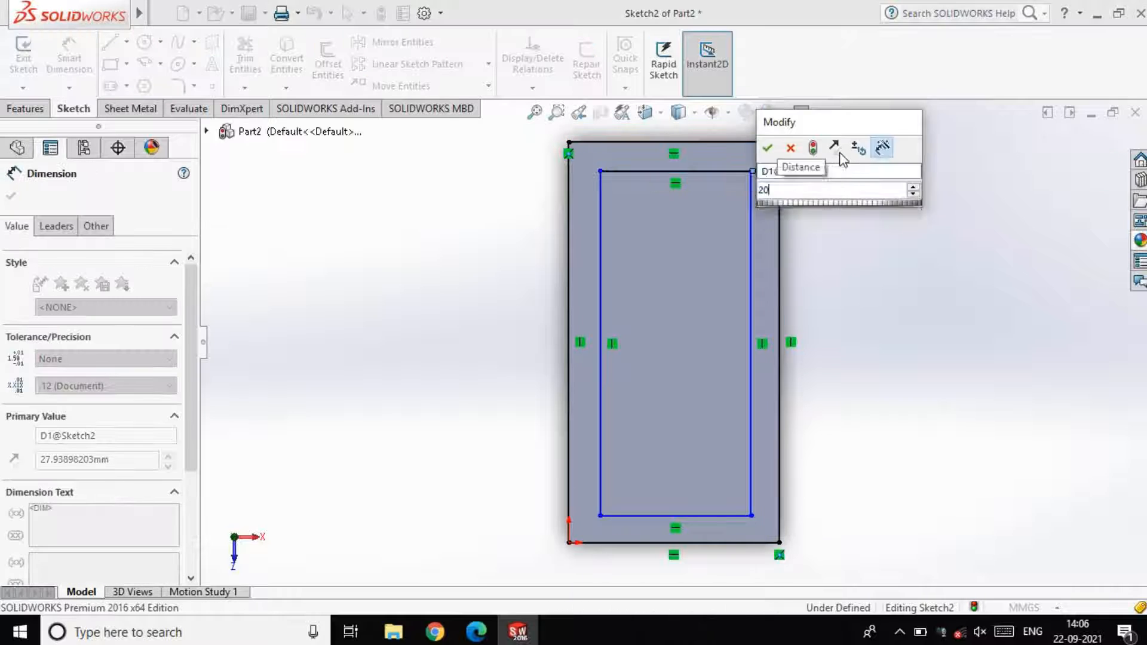
key(Return)
click(754, 509)
click(761, 543)
click(830, 525)
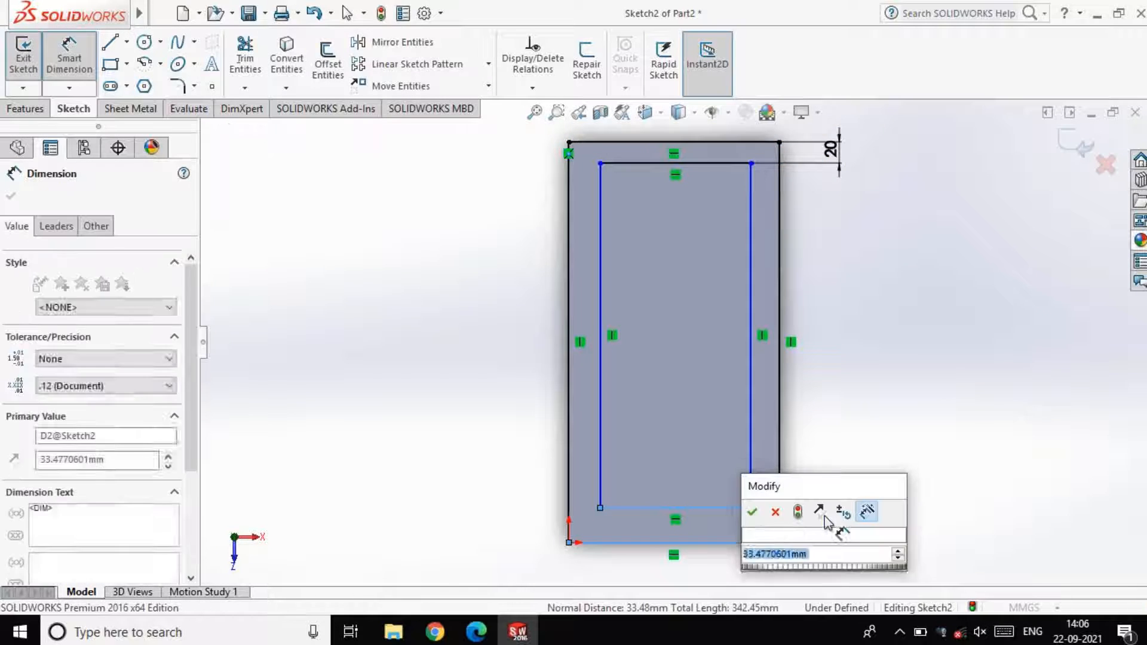
text(20)
key(Return)
Step: Dimension the gaps between the inner and outer rectangles' right sides and left sides to 20 mm each
click(752, 416)
click(779, 416)
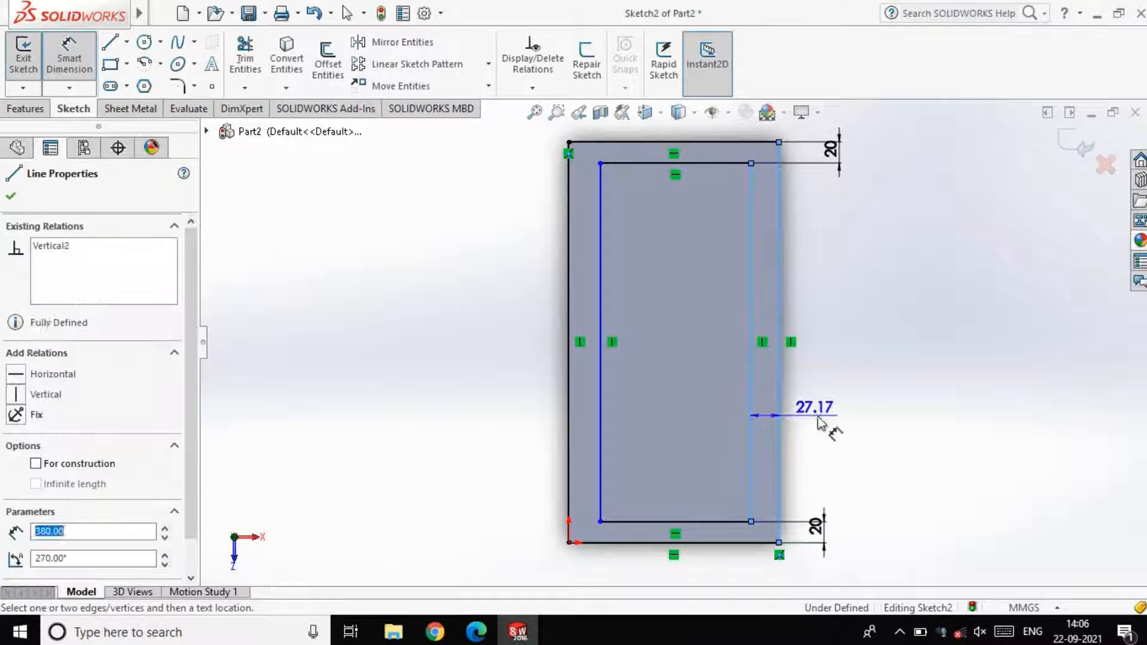
click(819, 421)
text(20)
key(Return)
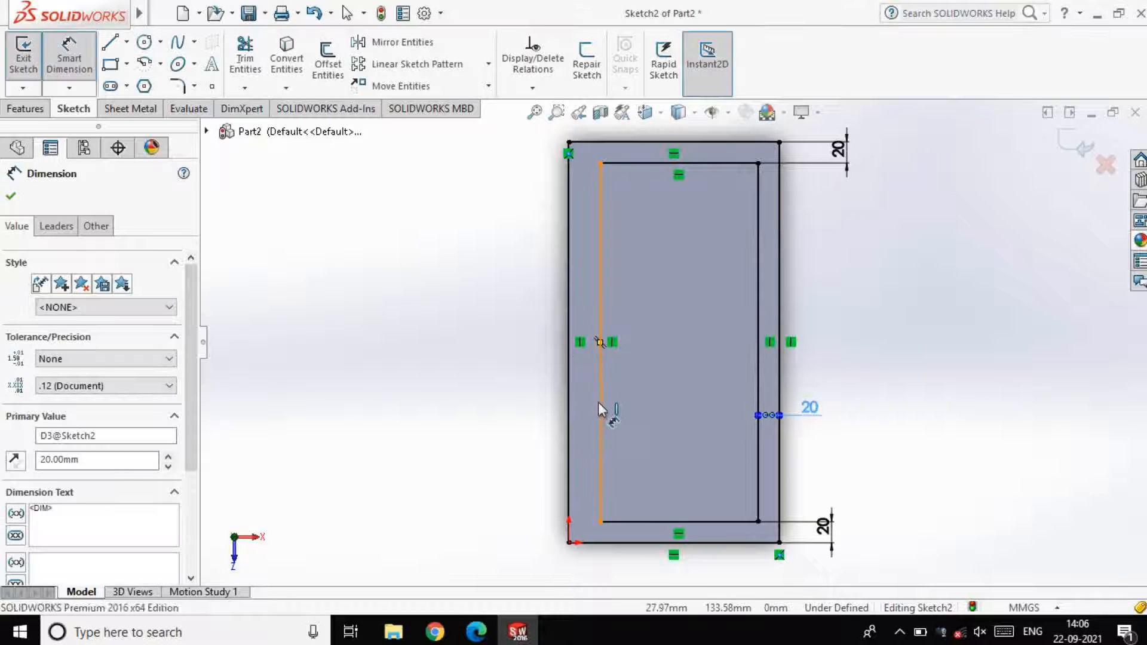
click(600, 410)
click(568, 412)
click(535, 413)
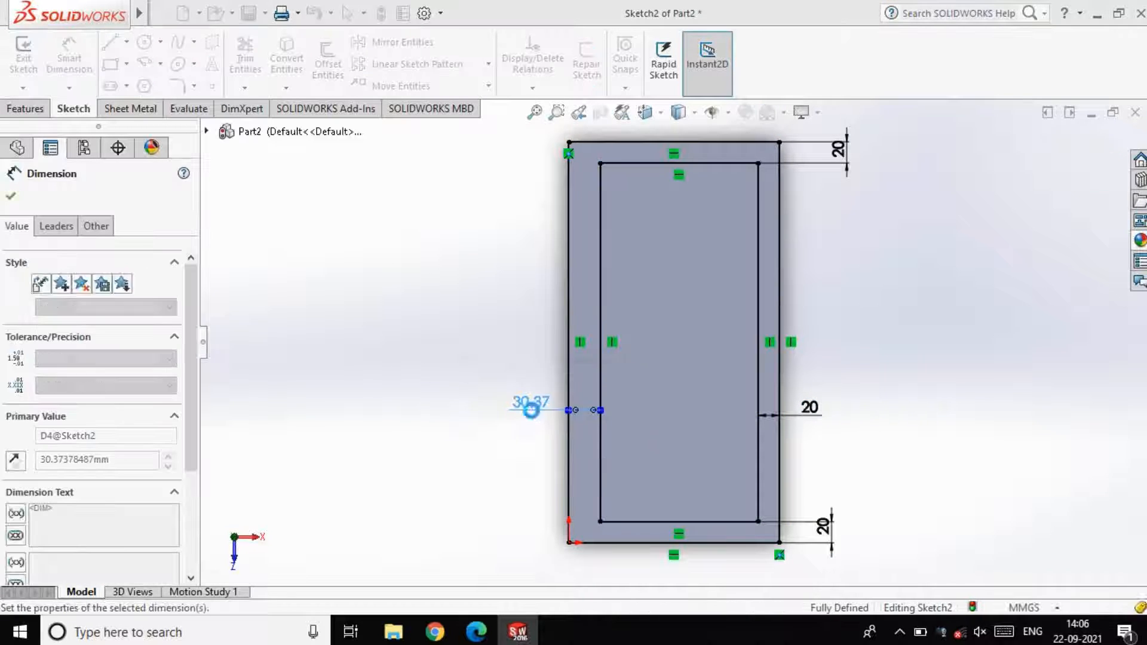
text(20)
key(Return)
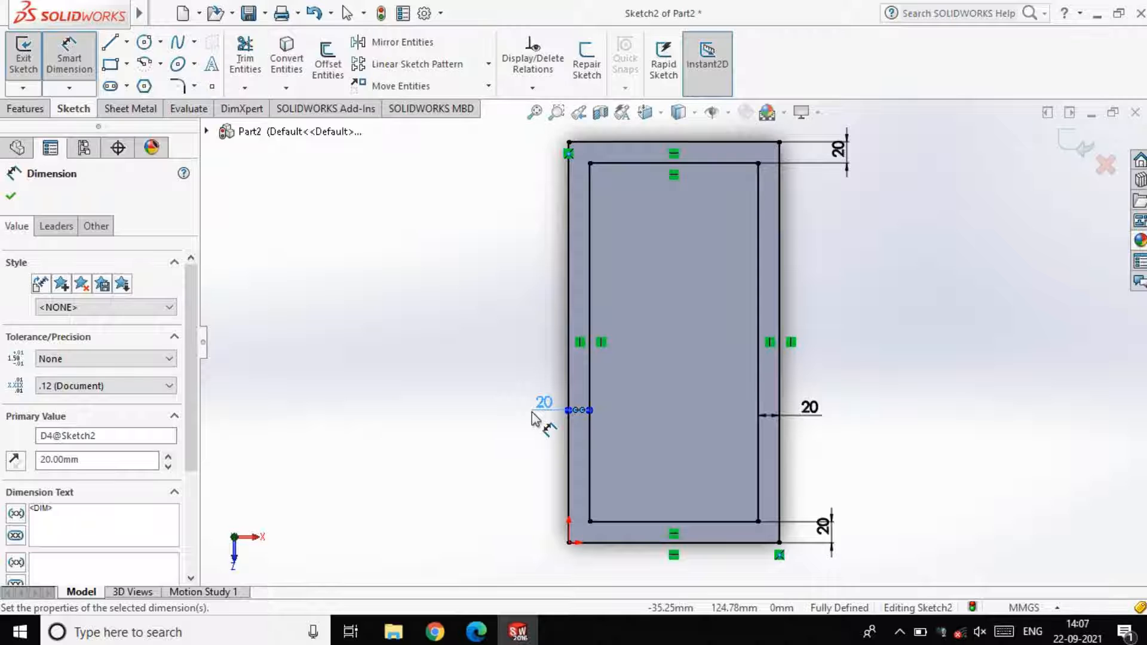
click(852, 400)
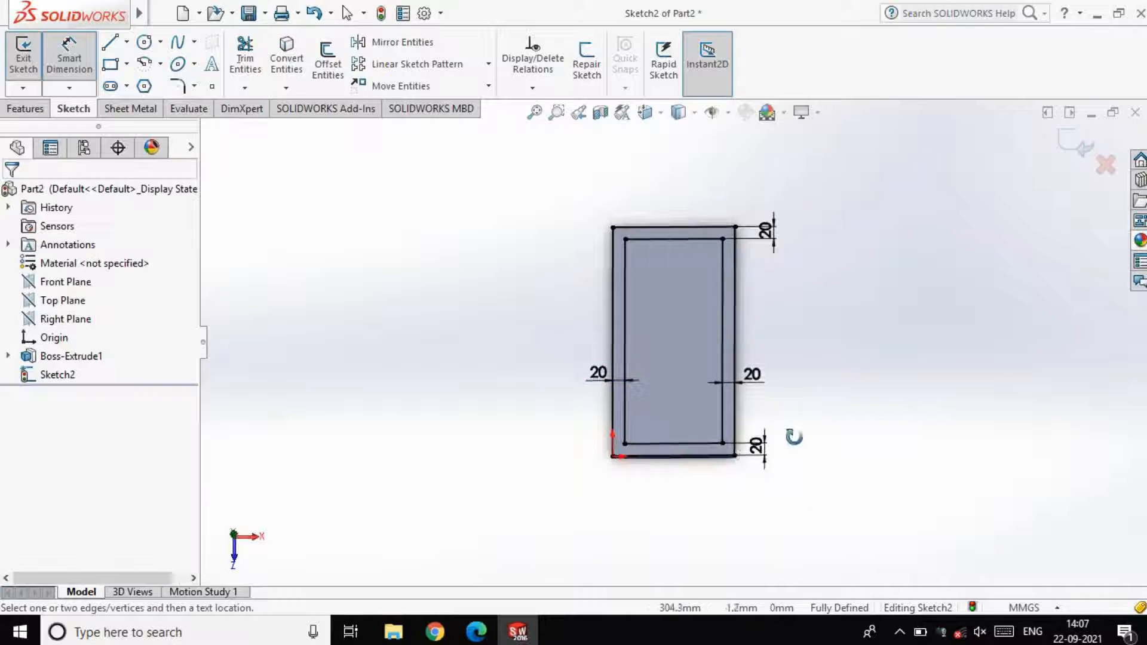
Step: Exit the sketch and extrude the 20 mm border frame upward 175 mm as a blind boss merged with the board
middle_drag(853, 399, 501, 237)
click(23, 68)
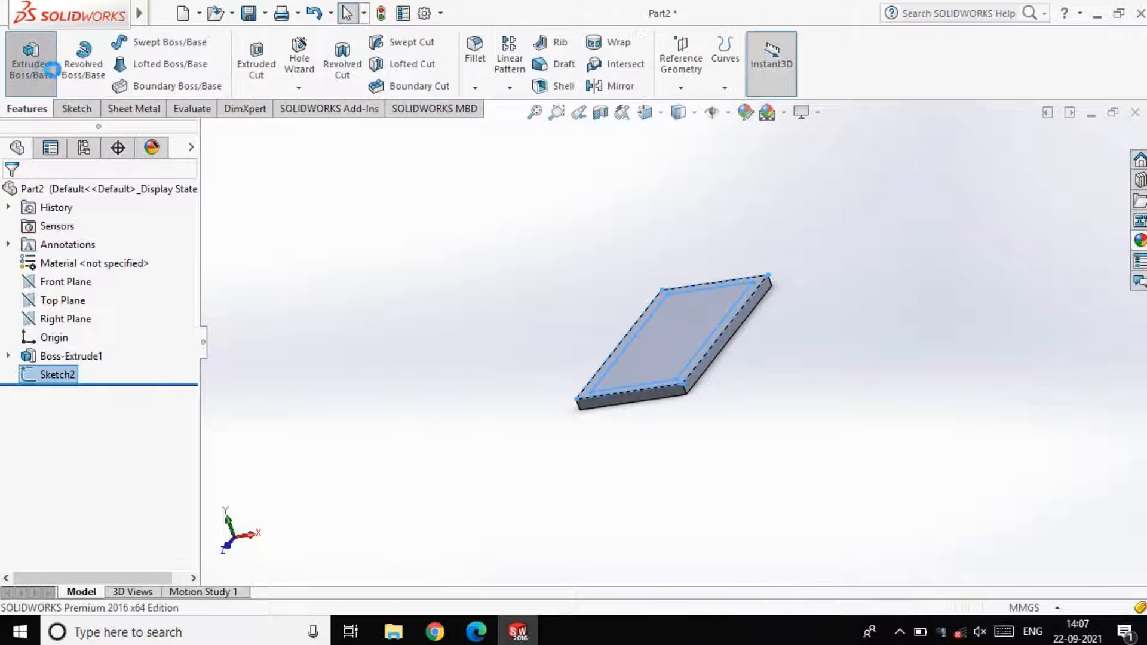
click(30, 60)
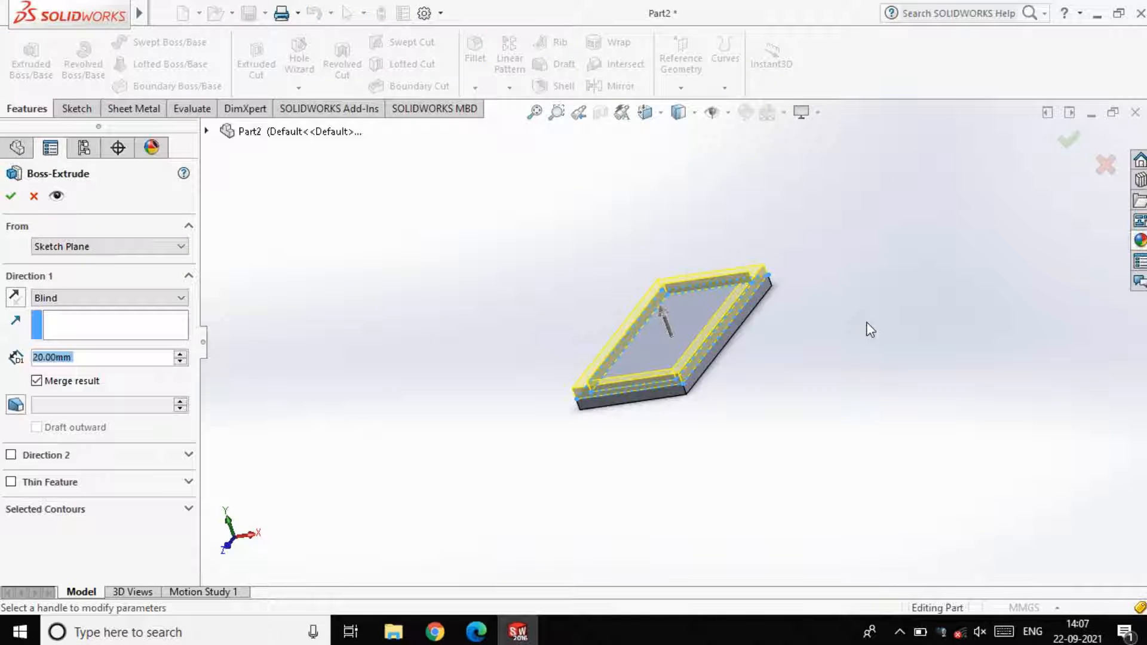
text(175)
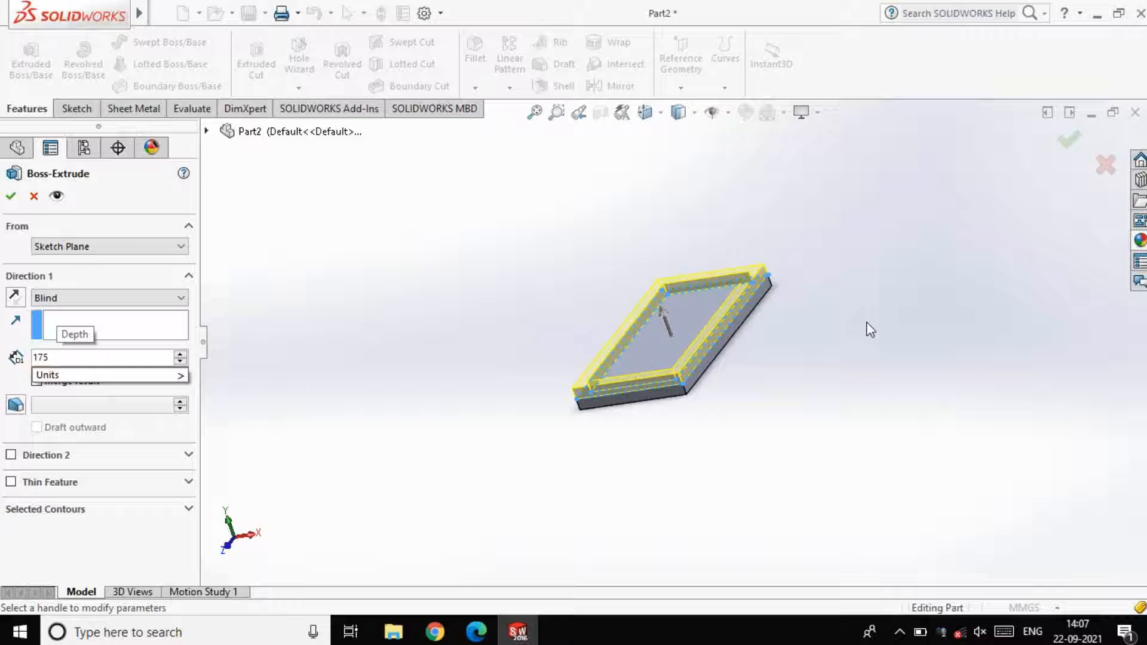
key(Return)
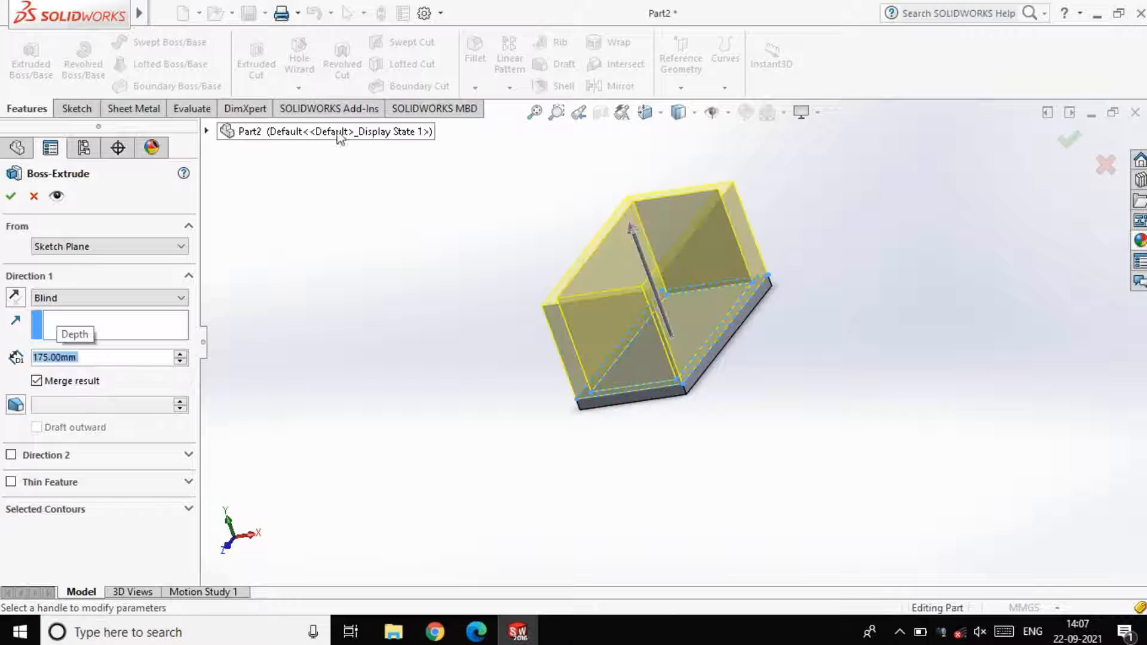
click(11, 196)
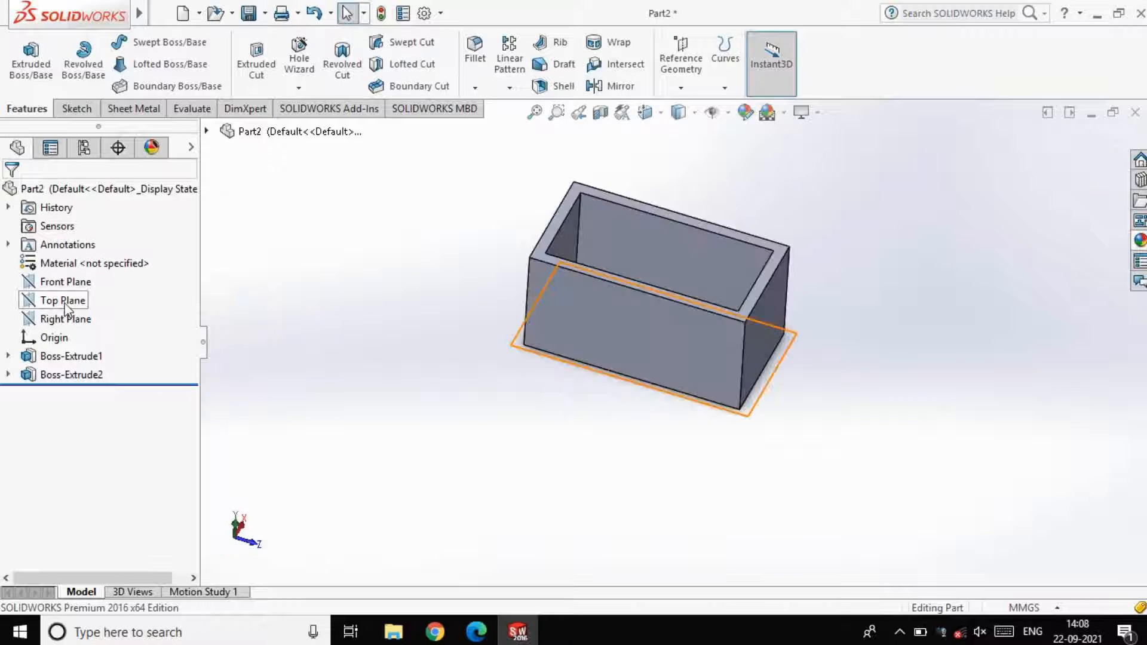
Step: Create a reference plane offset 120 mm above the Top Plane and hide it
click(64, 302)
click(681, 88)
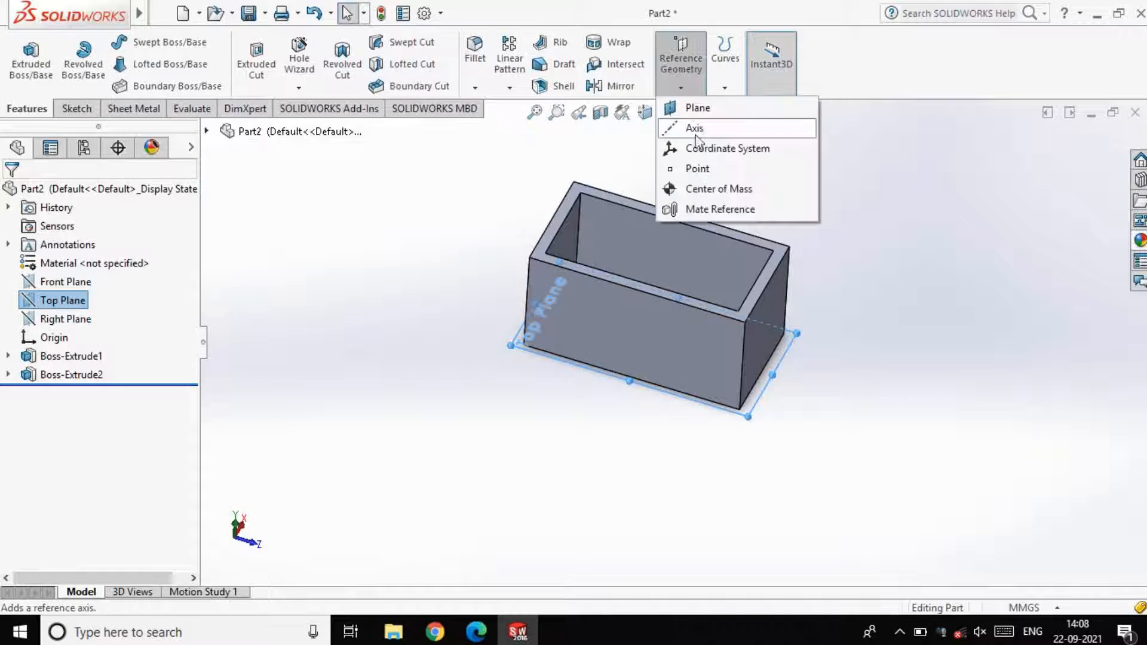
click(701, 117)
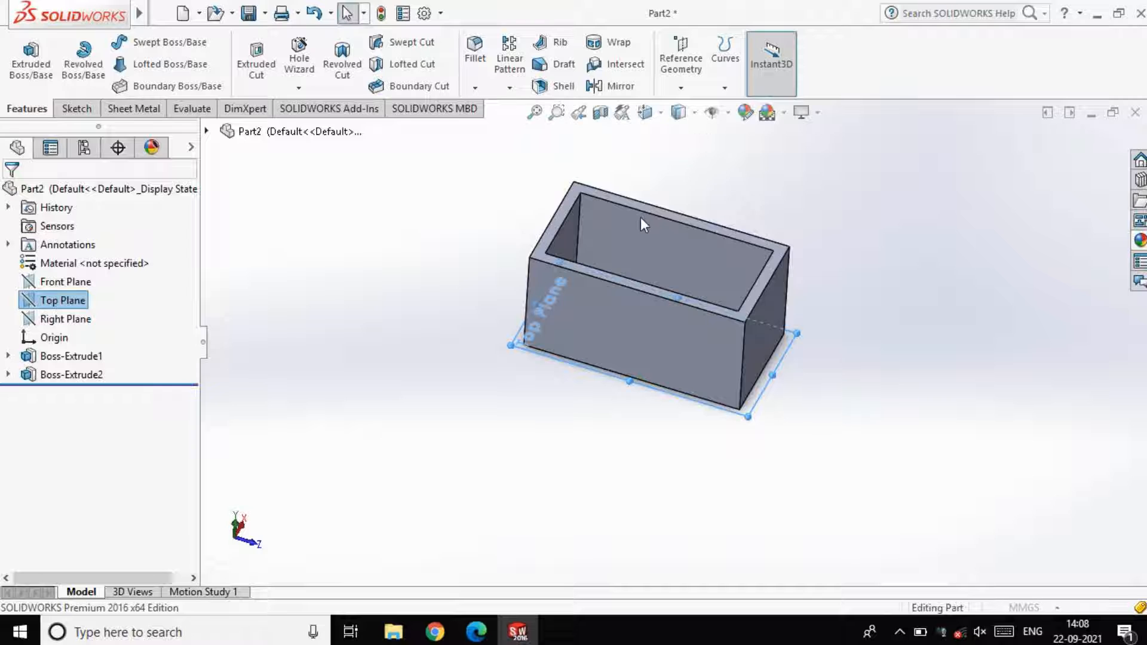
scroll(51, 394, up, 11)
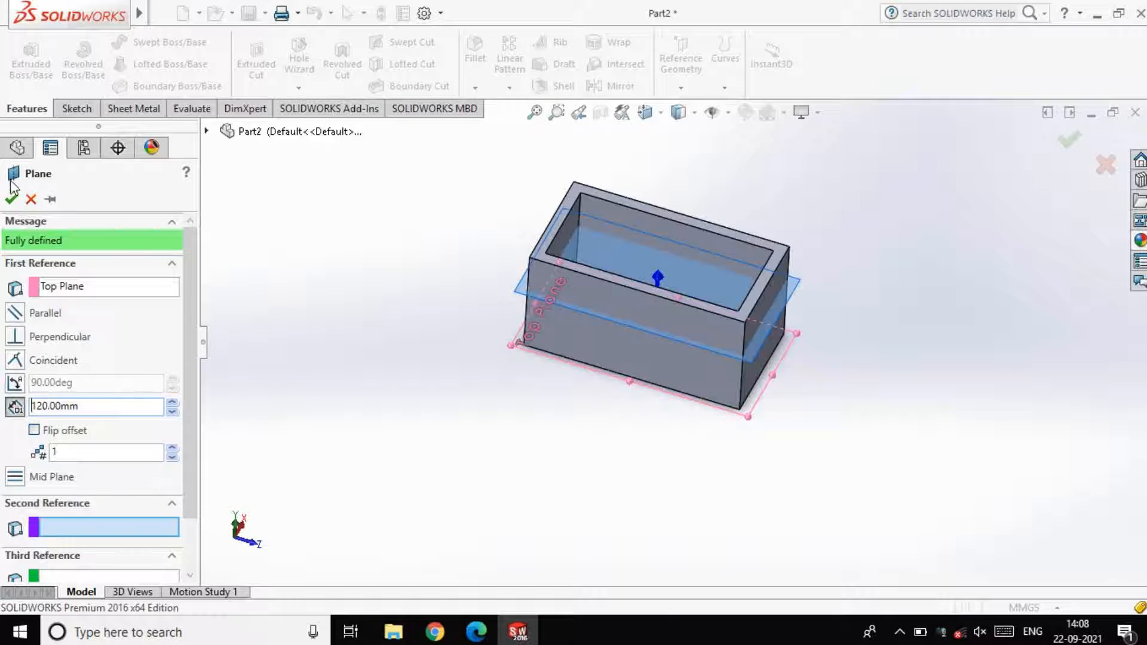
click(11, 199)
click(61, 399)
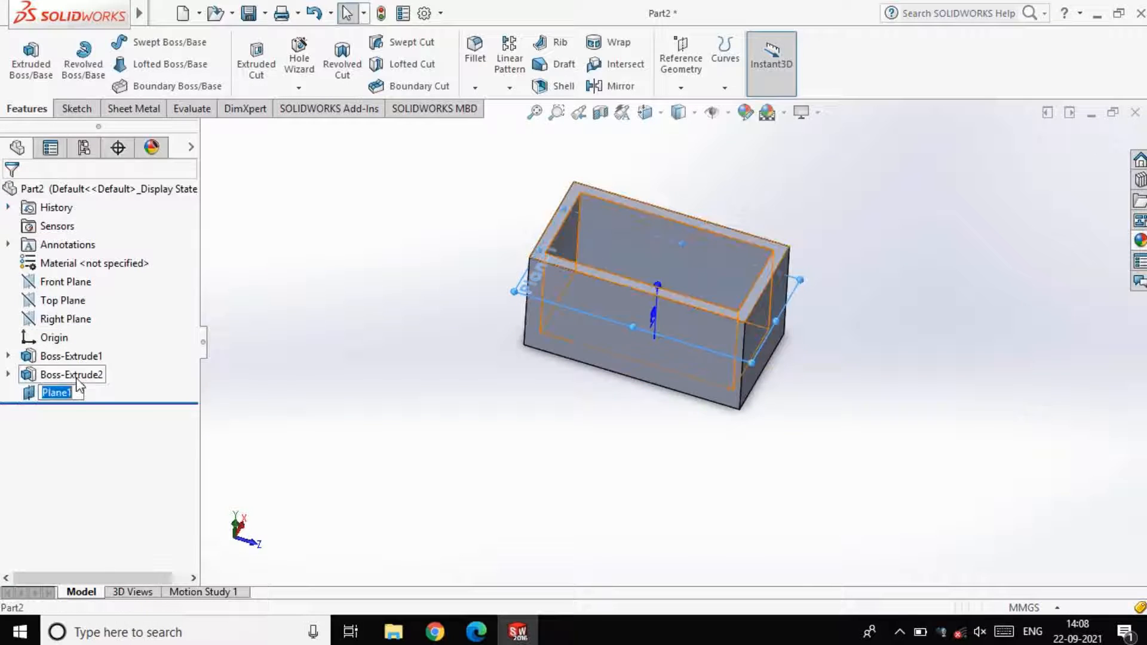
right_click(64, 392)
click(92, 242)
Step: Start a sketch on the offset plane and draw an infinite vertical centerline through the midpoint of the box's short edge at the origin end
click(55, 393)
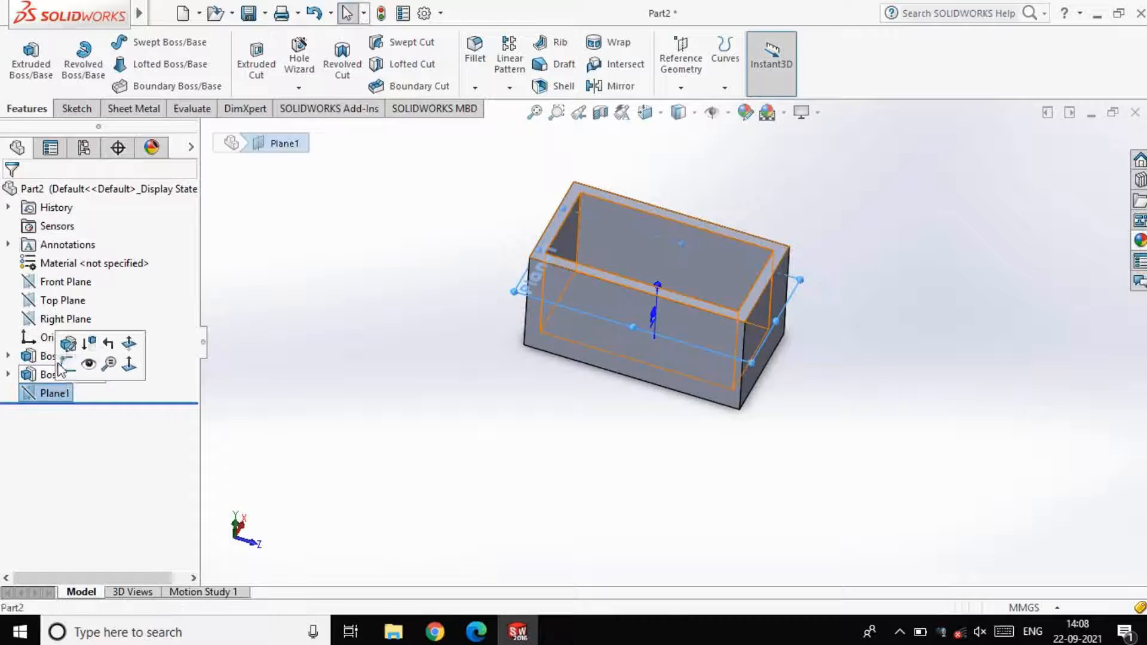
click(69, 364)
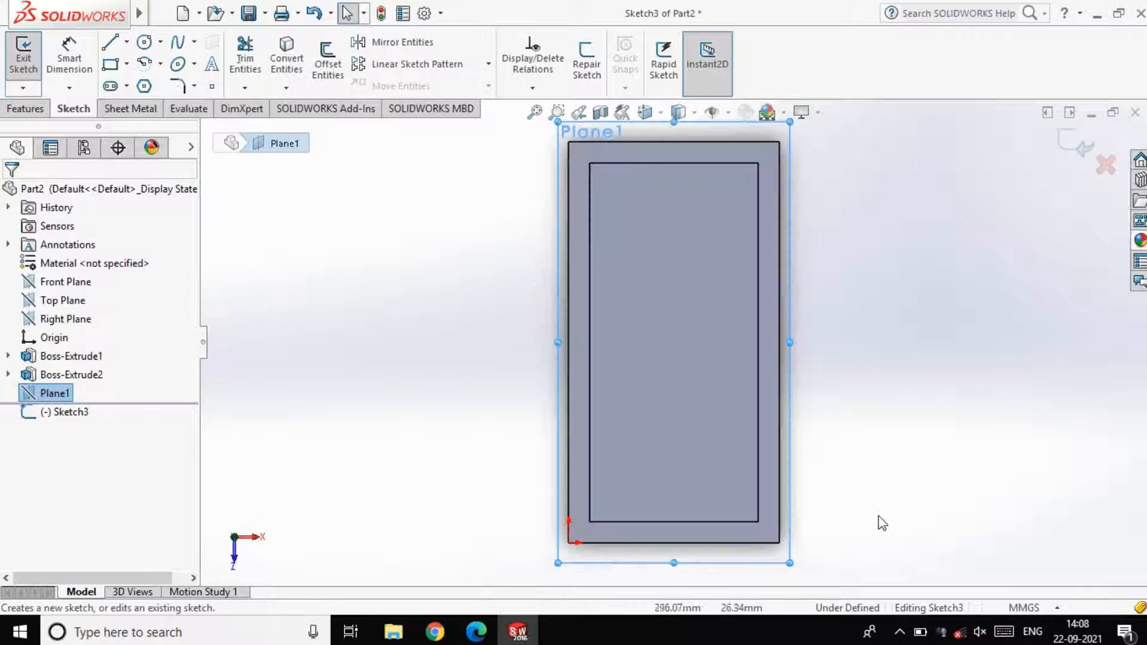
scroll(743, 555, down, 3)
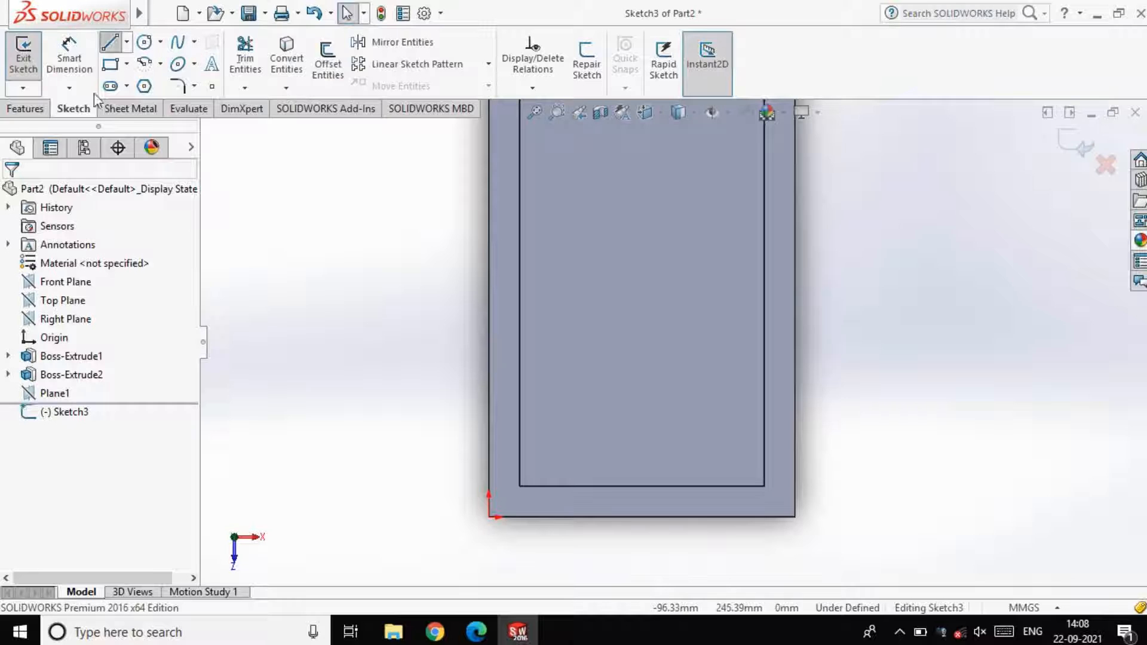
click(643, 516)
click(641, 362)
Step: Sketch a closed half-profile of a knob outward from the edge midpoint along the centerline, with a flared side about 24 mm long and a pointed tip
scroll(717, 430, down, 5)
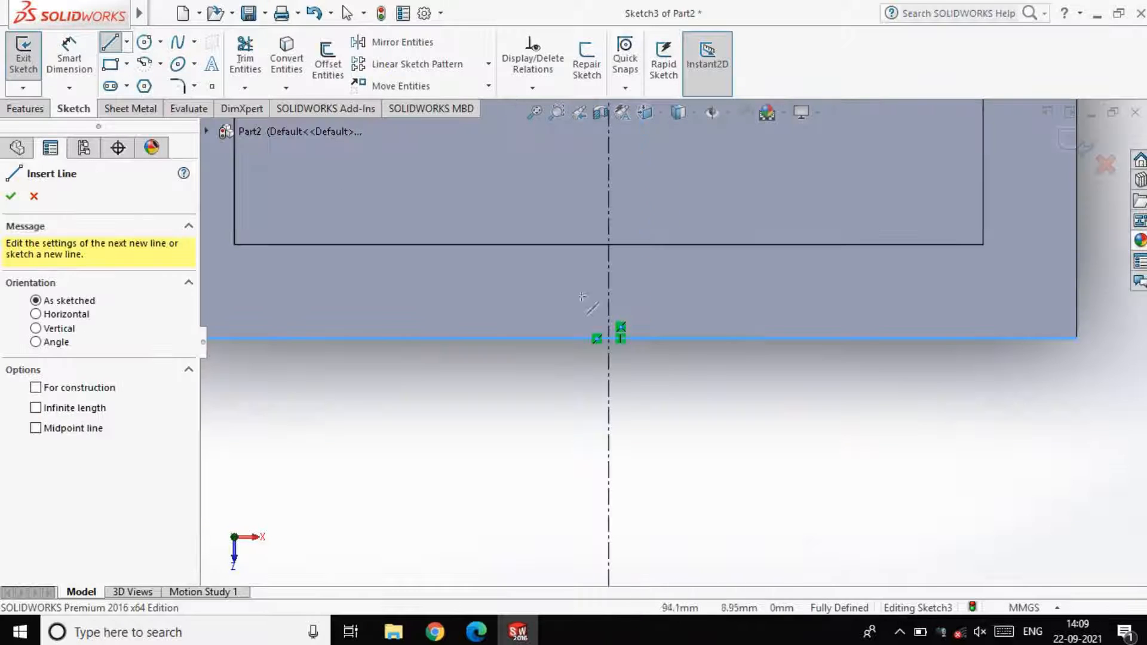
click(609, 338)
click(652, 338)
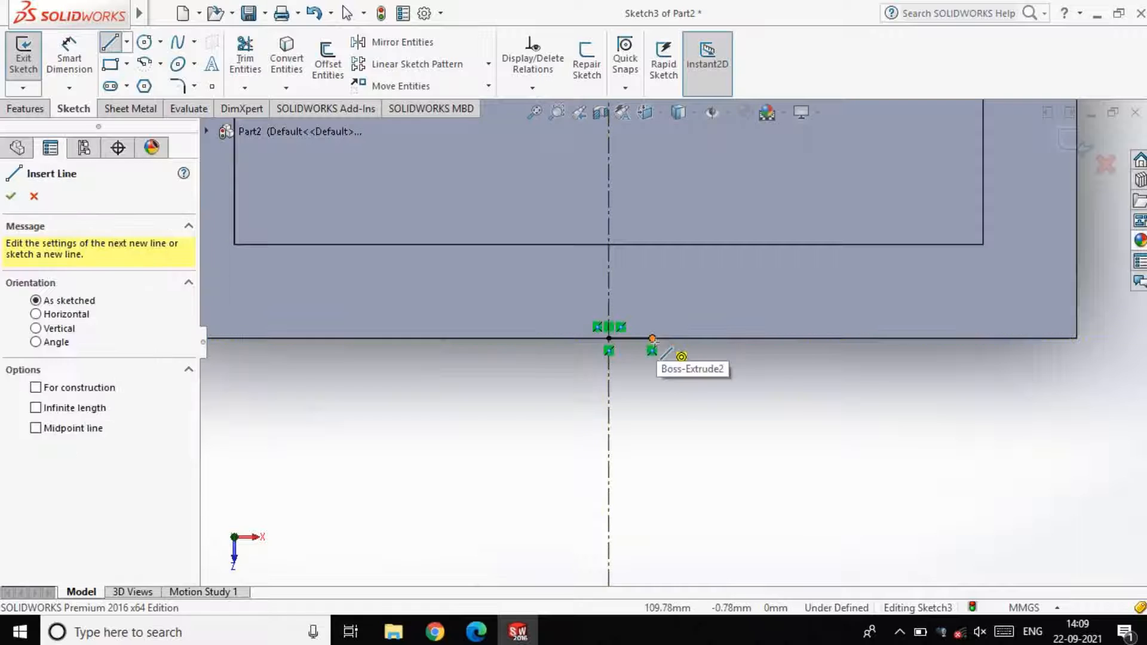
click(697, 502)
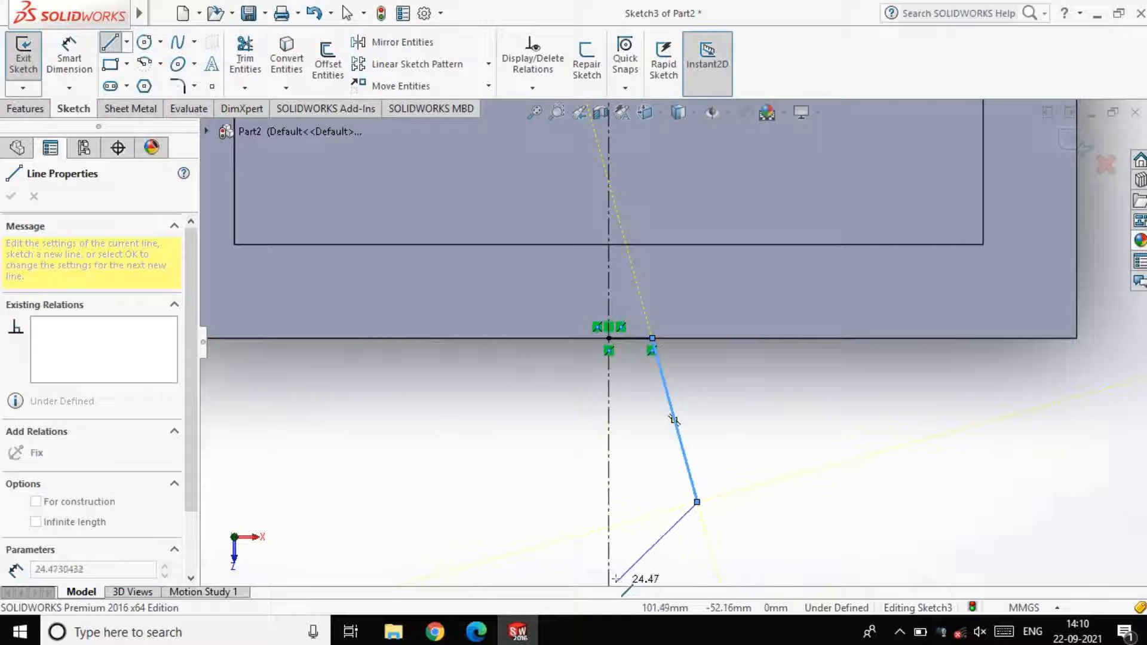
click(610, 578)
click(609, 339)
Step: Exit the sketch and revolve the knob profile 360 degrees about the centerline, merged with the box
click(24, 55)
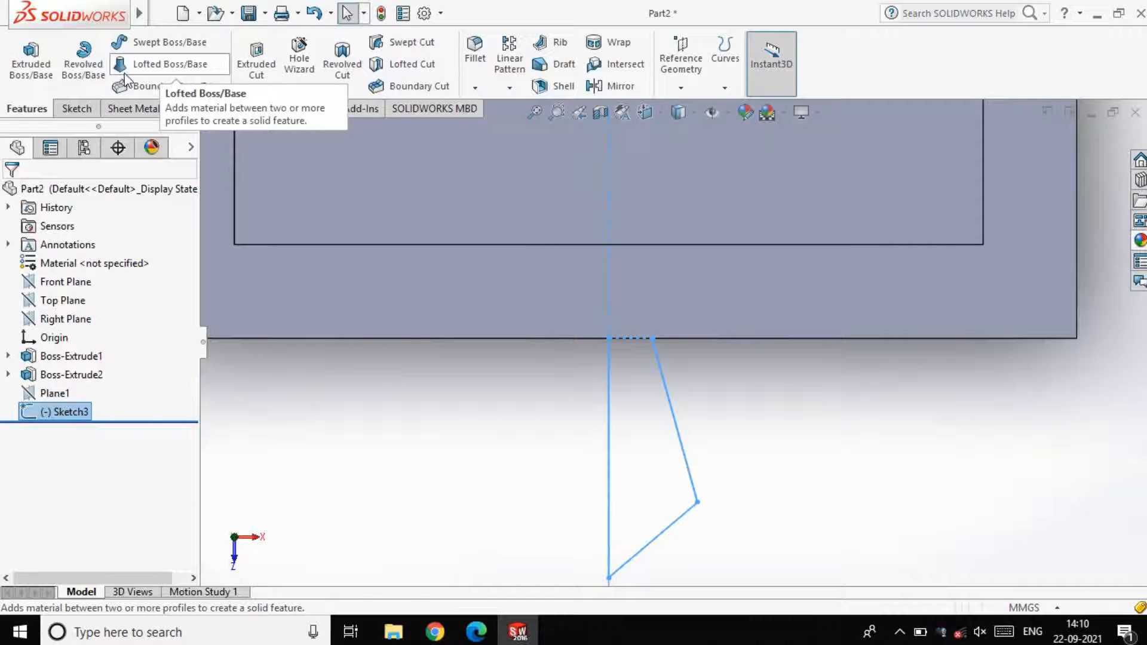
click(84, 60)
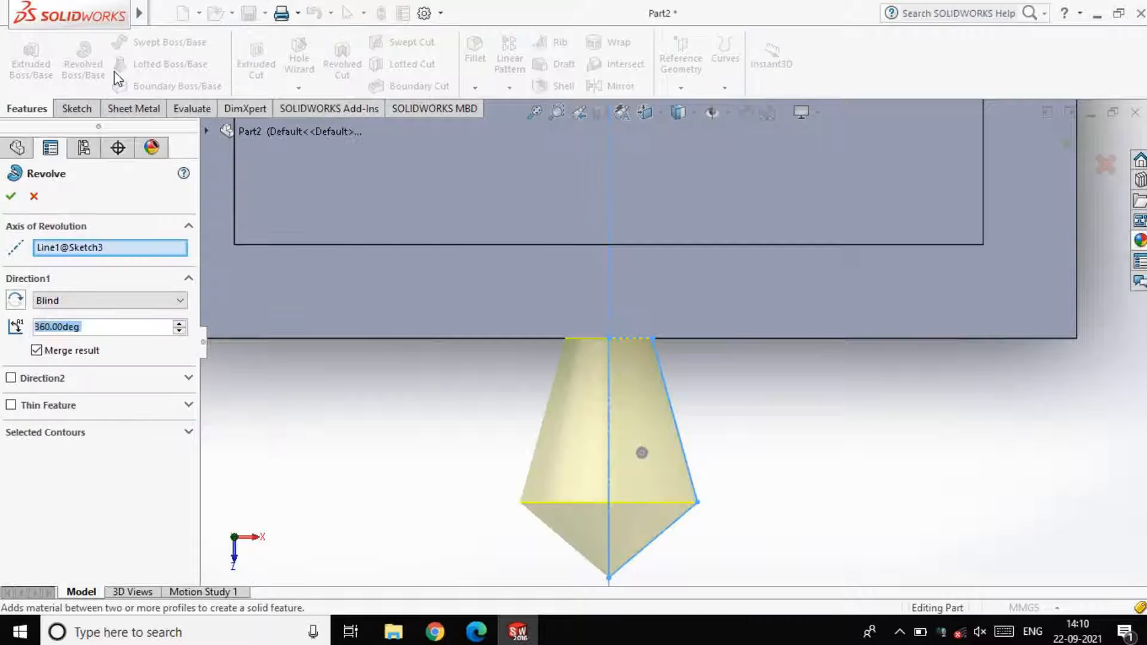
click(11, 197)
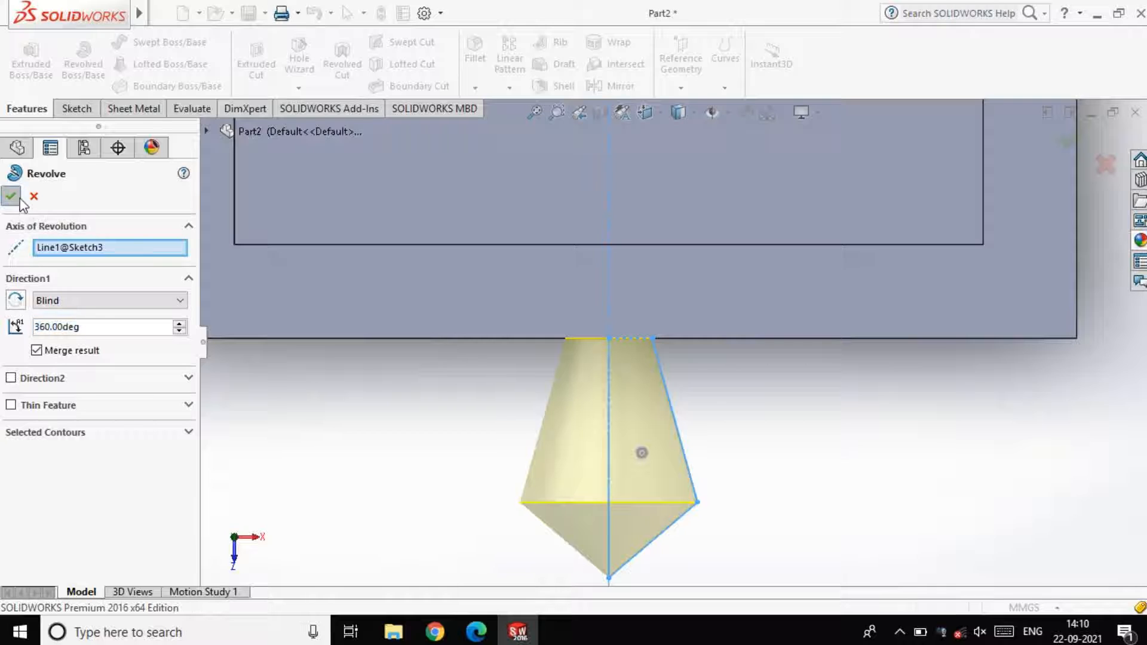
Step: Apply the polished rosewood 2d wood appearance to the whole part
scroll(739, 420, up, 5)
middle_drag(748, 440, 720, 140)
click(740, 119)
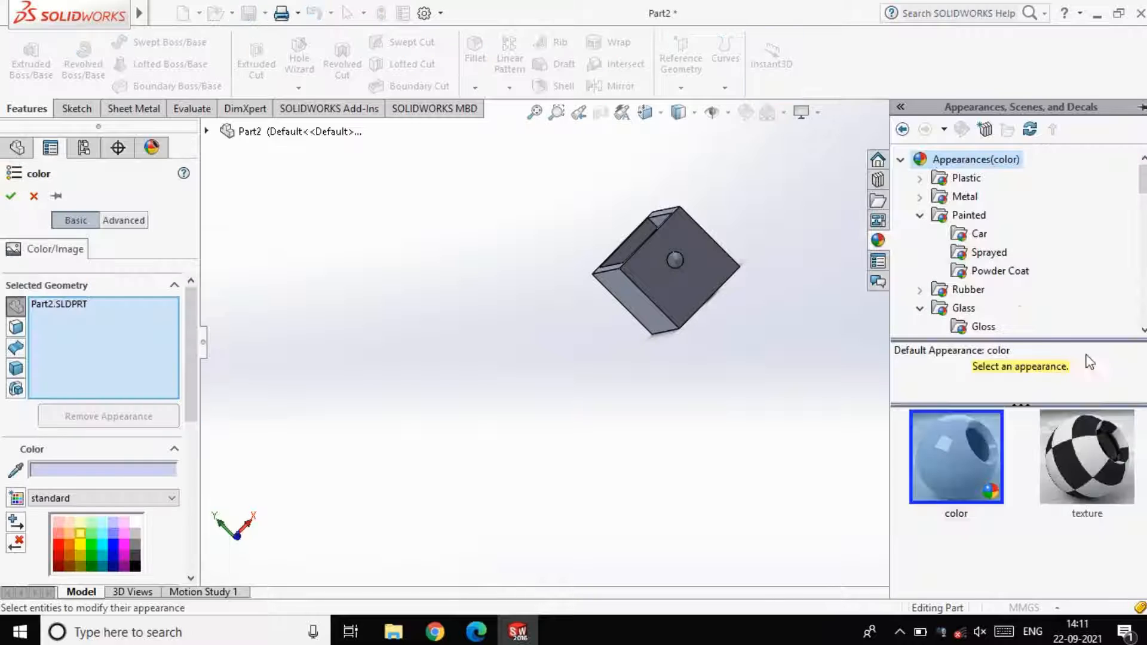
scroll(1011, 275, down, 3)
click(972, 294)
scroll(972, 496, down, 3)
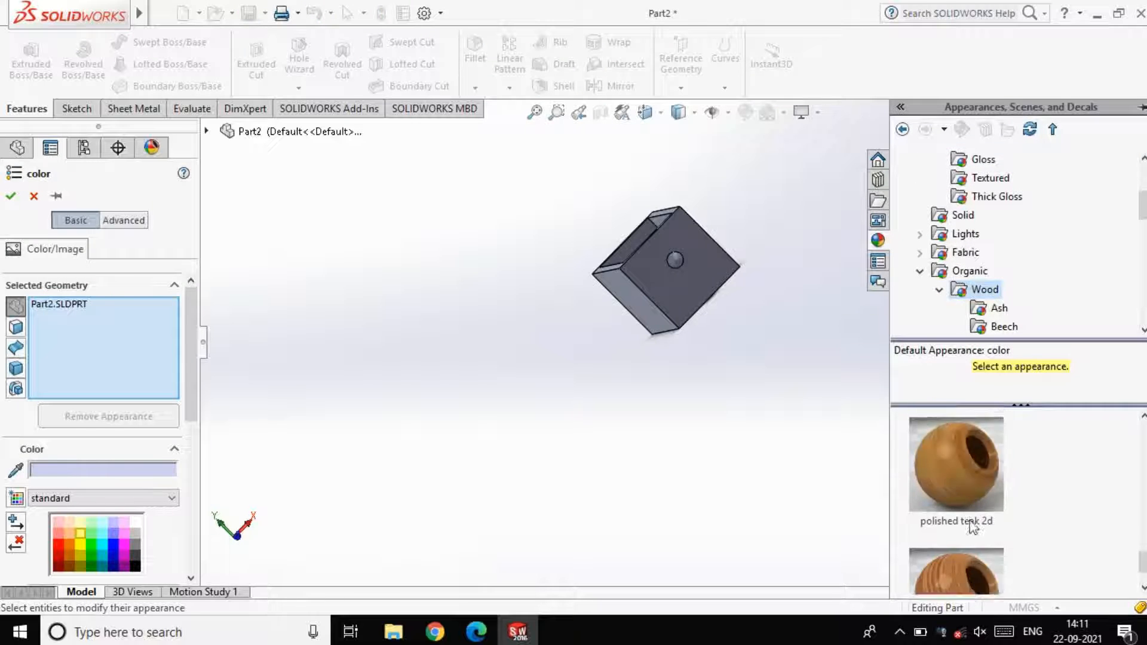
click(971, 511)
scroll(970, 511, up, 2)
click(971, 493)
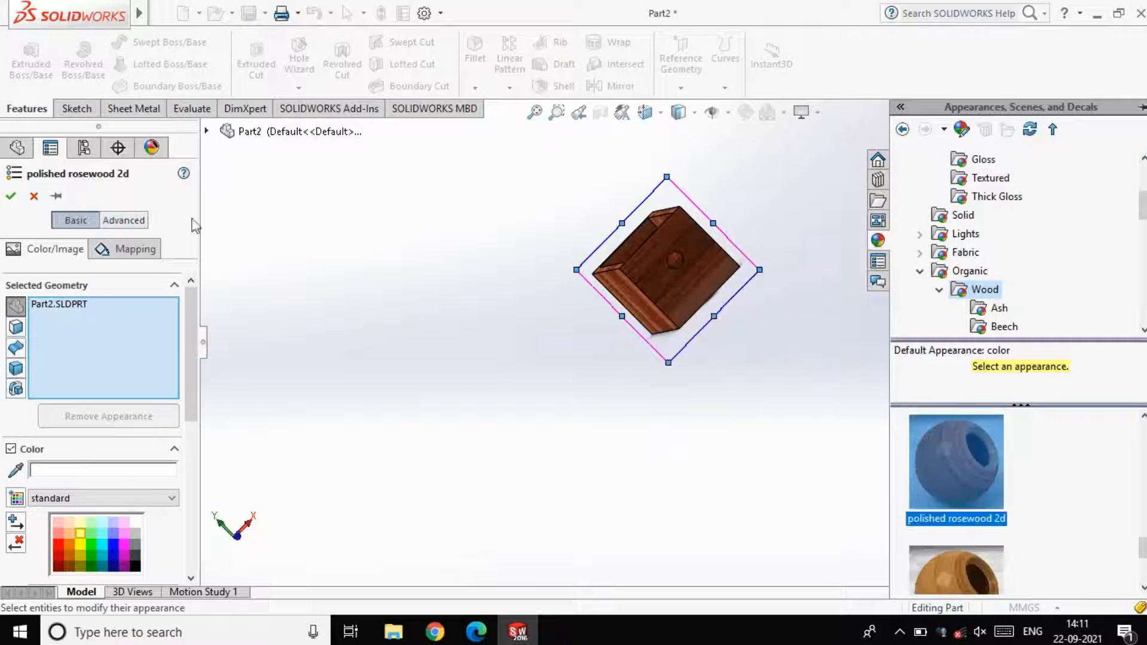
click(10, 197)
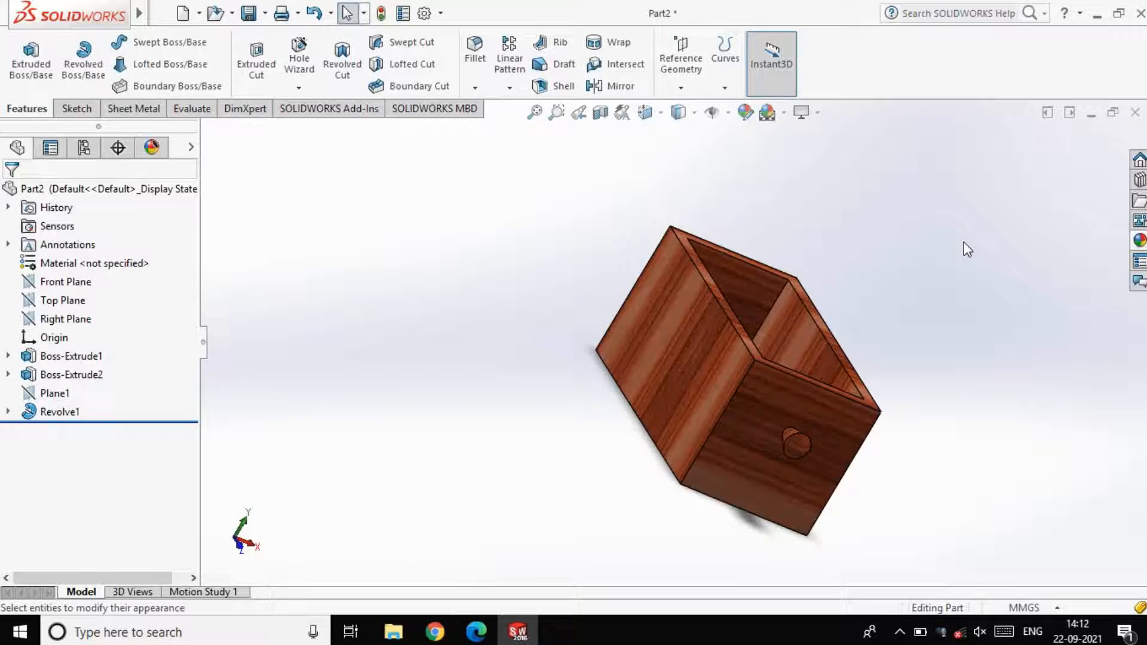
Step: Save the part as Part2 on the Desktop and close it
key(ctrl+s)
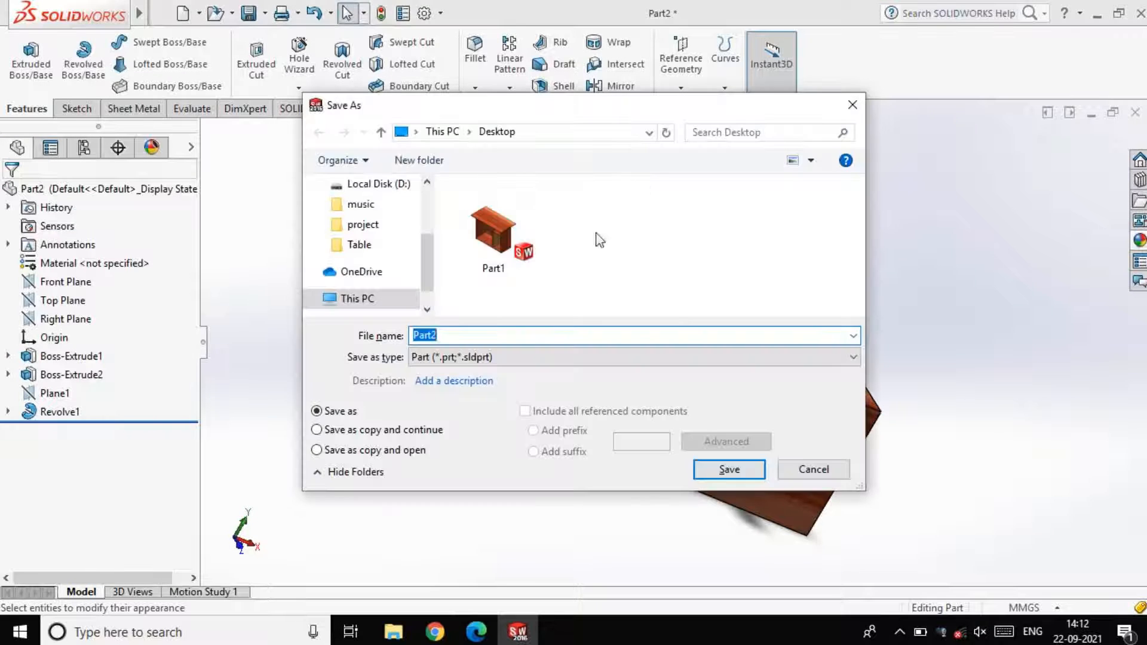
click(720, 472)
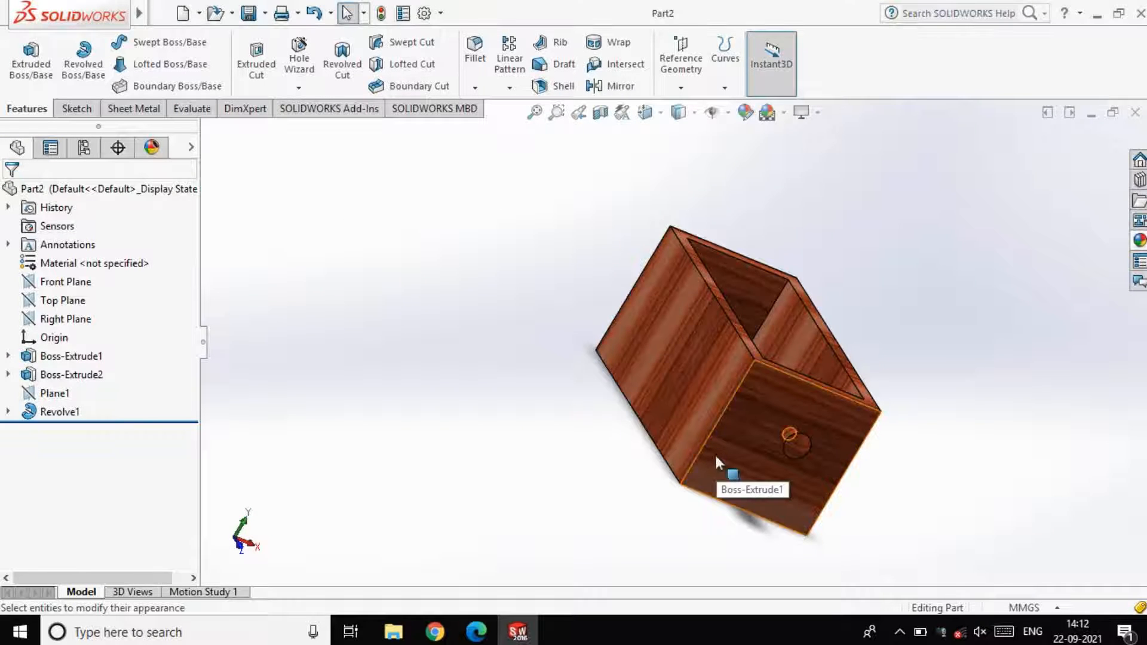
key(ctrl+w)
Step: Create a new assembly and place the table part Part1 in it as the first component
click(183, 13)
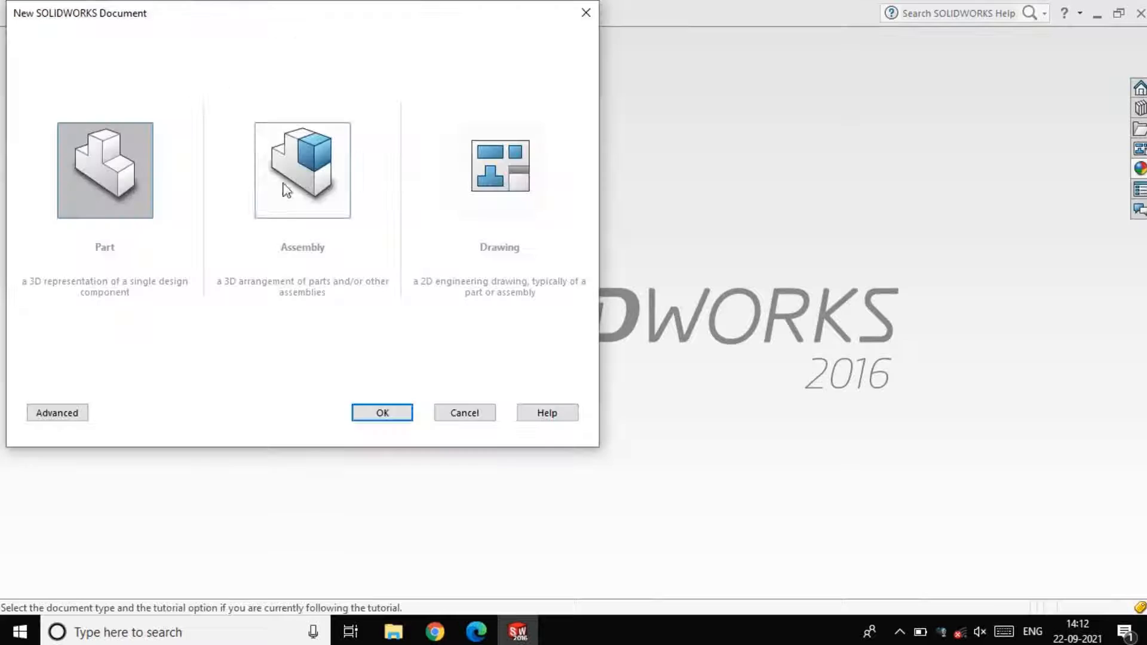
click(286, 190)
click(389, 415)
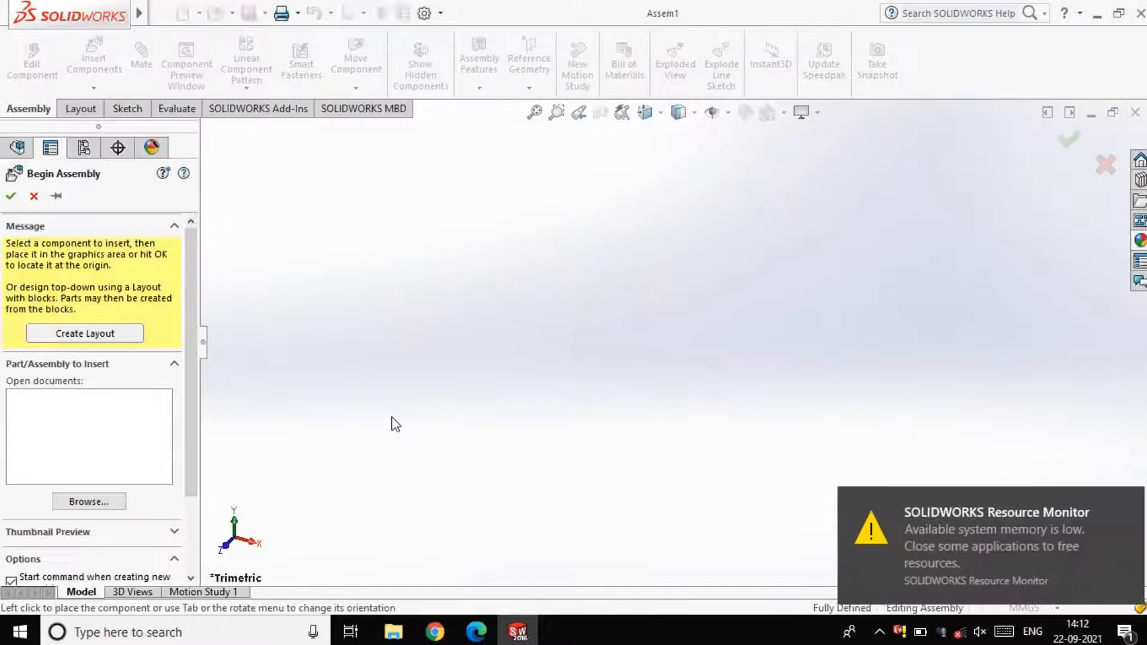
click(88, 502)
double_click(197, 176)
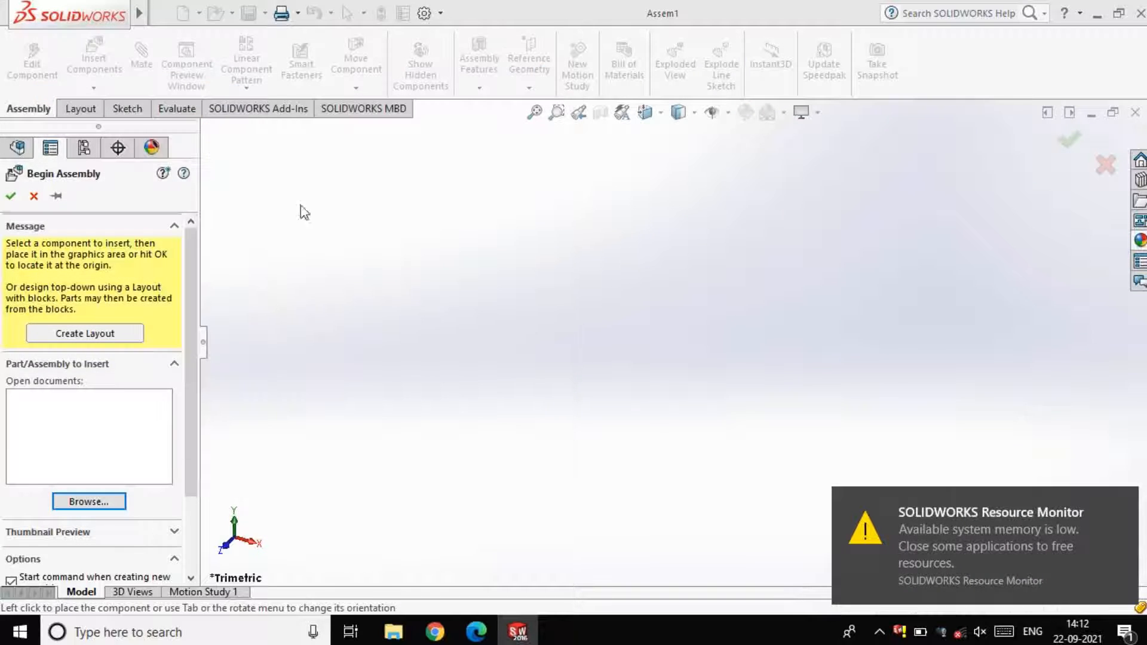
click(507, 349)
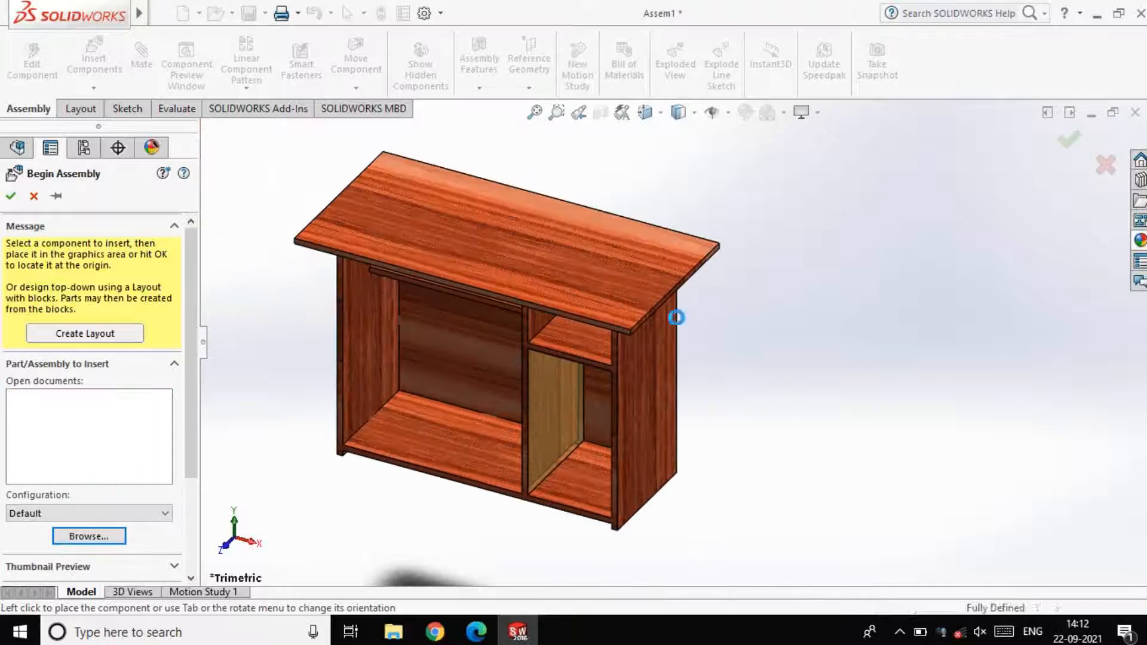
Step: Show the origins in the assembly and float the fixed table component
click(728, 114)
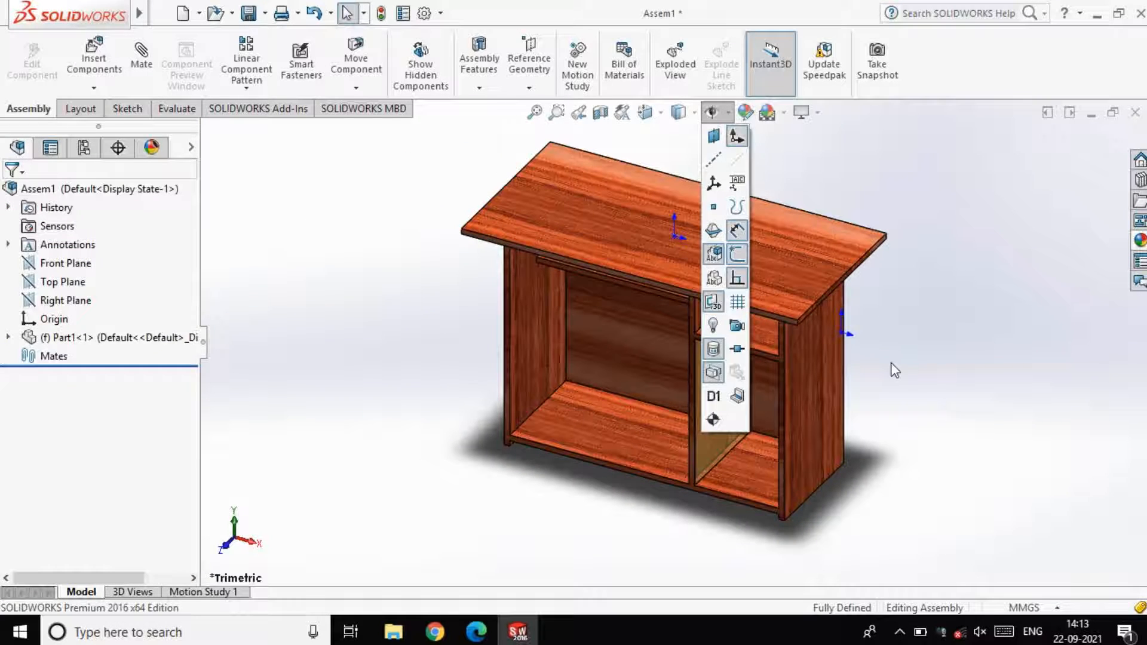
right_click(768, 261)
click(807, 348)
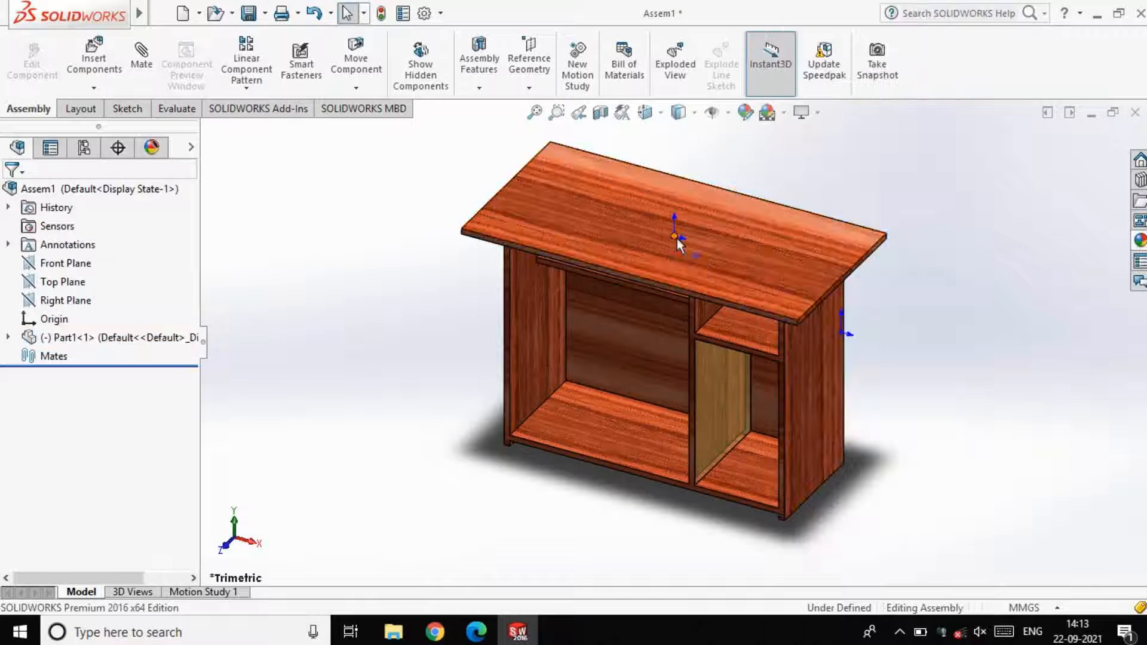
Step: Mate the table's origin coincident with the assembly origin and fix the table in place
click(677, 238)
ctrl+click(841, 333)
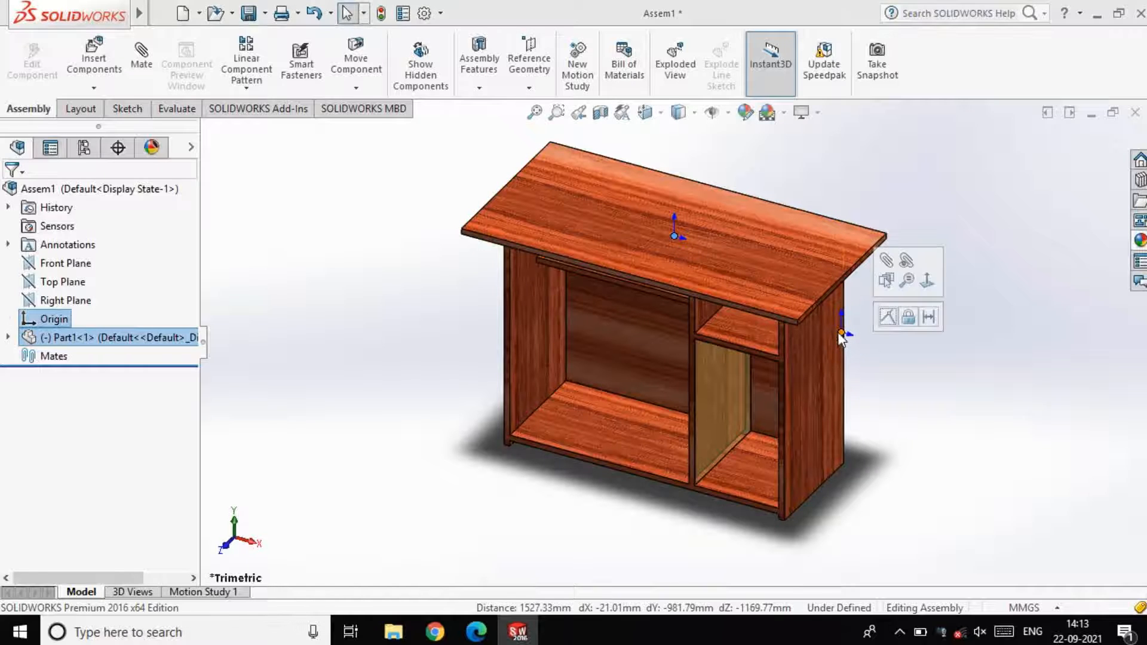
click(888, 316)
right_click(772, 323)
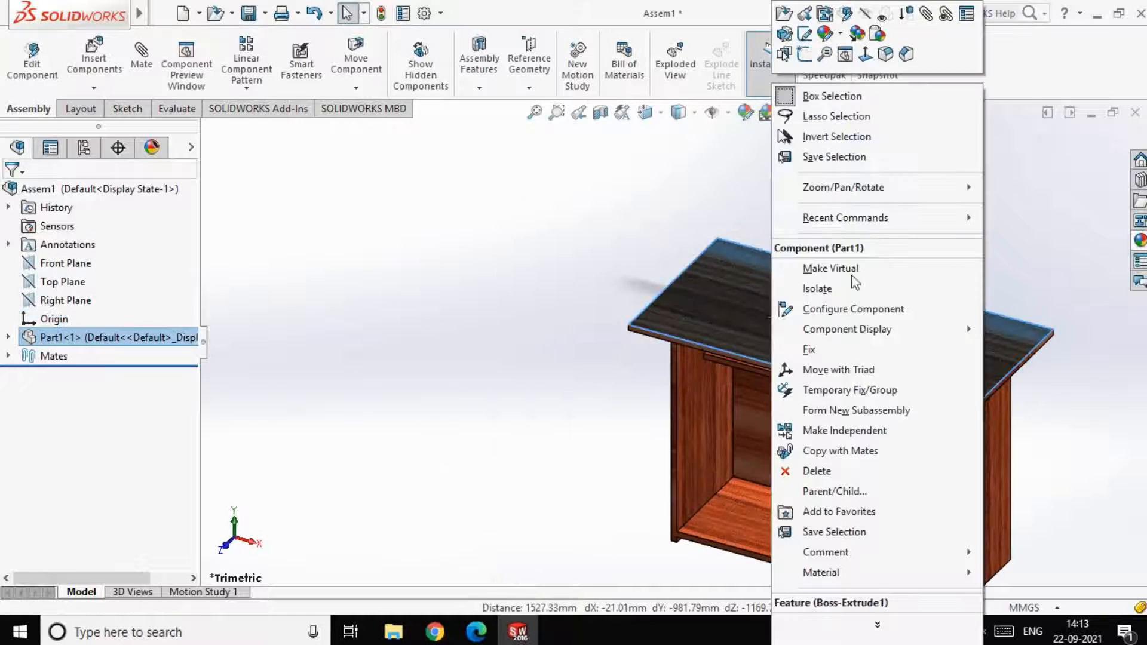
click(807, 348)
Step: Insert the drawer part Part2 and place it freely beside the table
scroll(867, 437, up, 3)
middle_drag(919, 458, 298, 235)
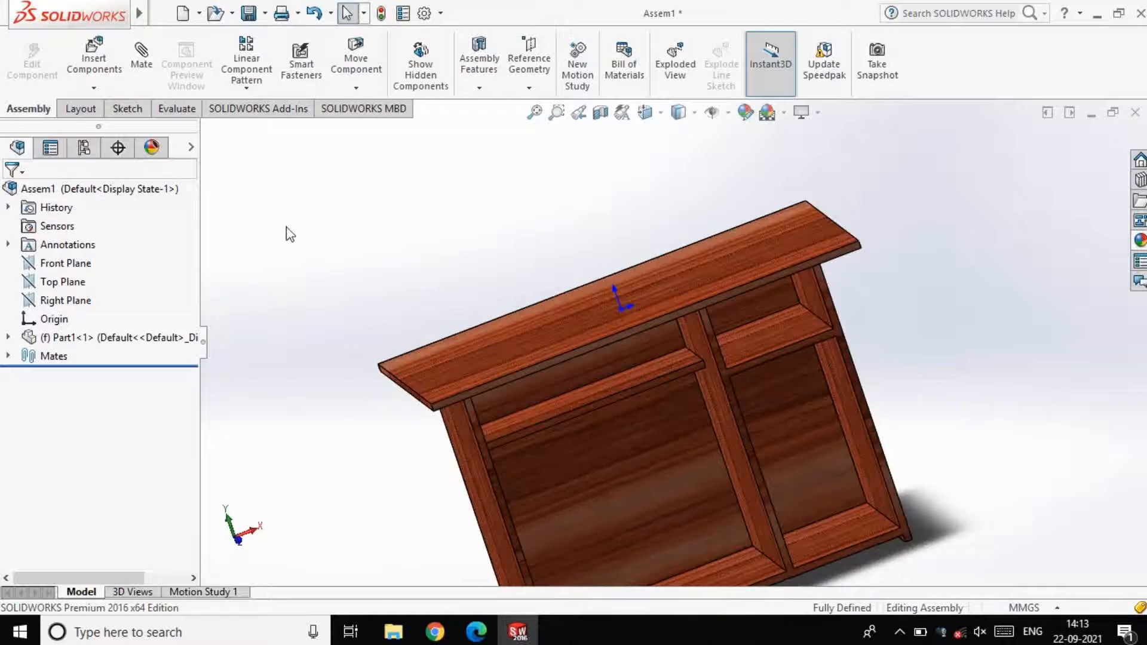
click(96, 62)
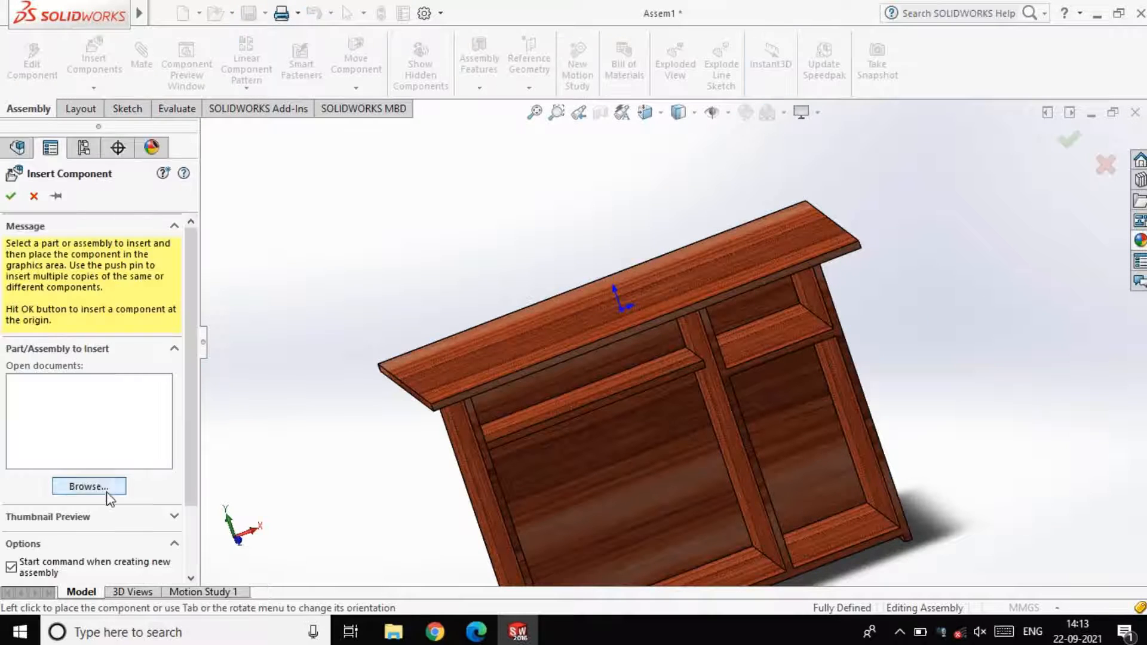
click(89, 485)
double_click(302, 144)
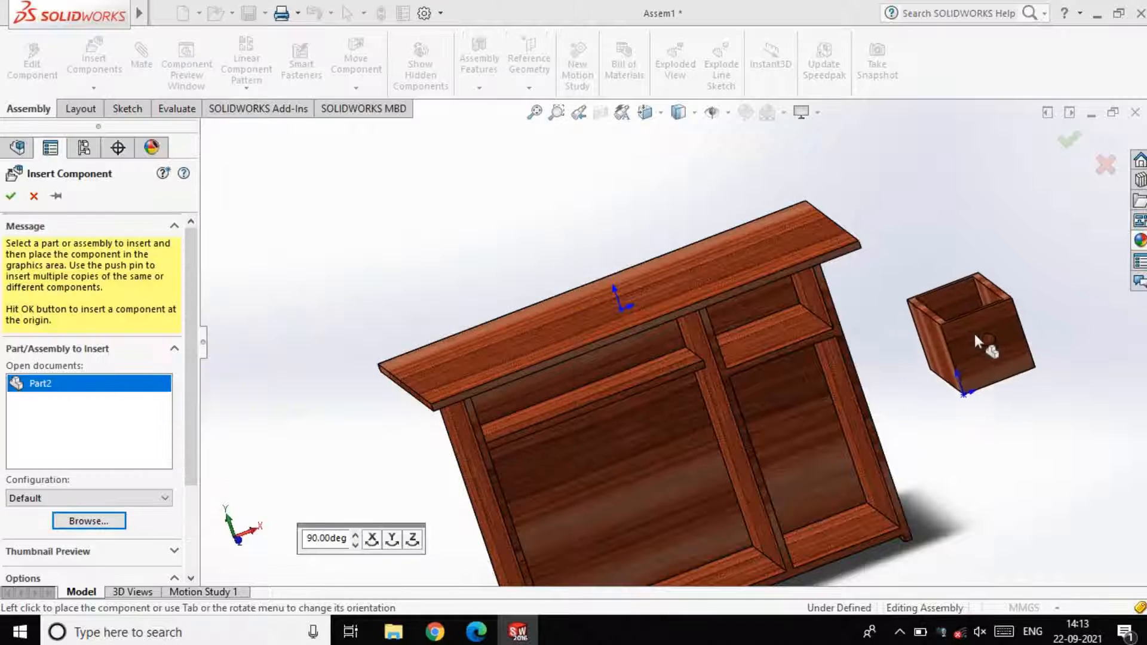
click(974, 332)
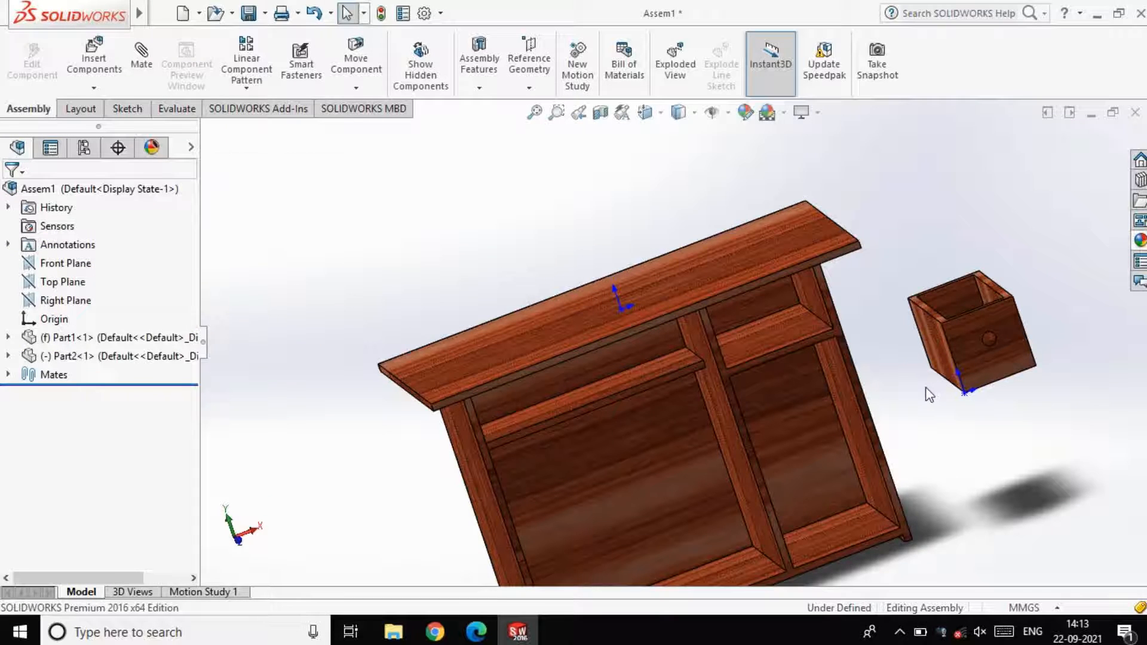
Step: Delete the inserted drawer component from the assembly
click(1014, 345)
key(Delete)
click(701, 231)
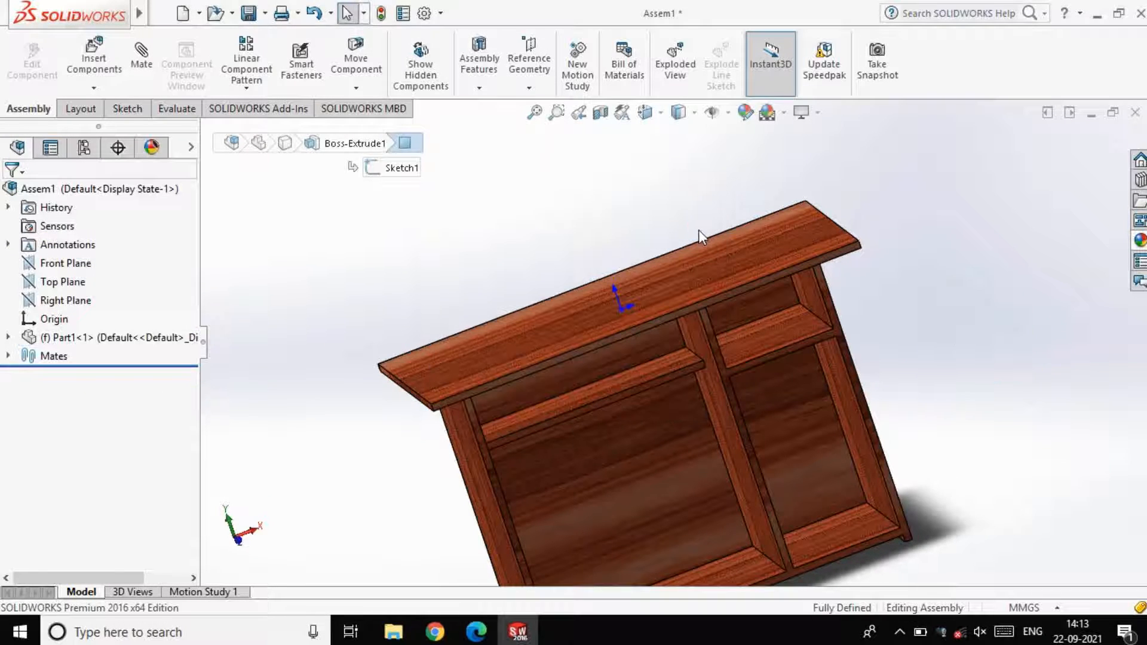
Step: Minimize the assembly and open the drawer part Part2 on its own
click(1091, 112)
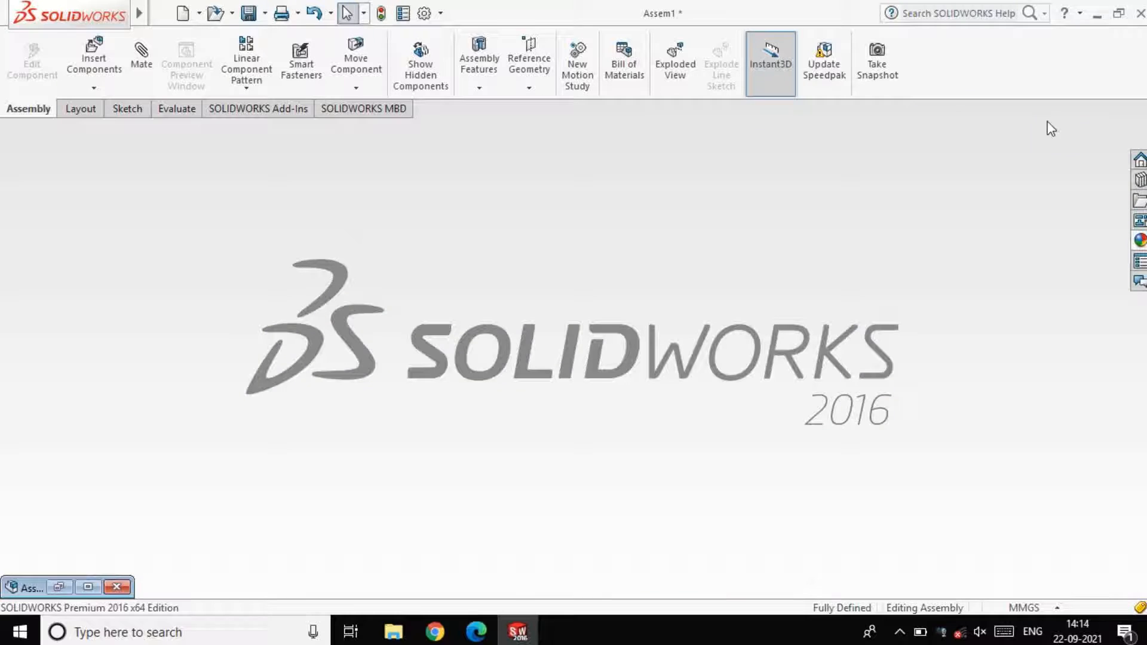
click(183, 13)
click(465, 413)
click(215, 13)
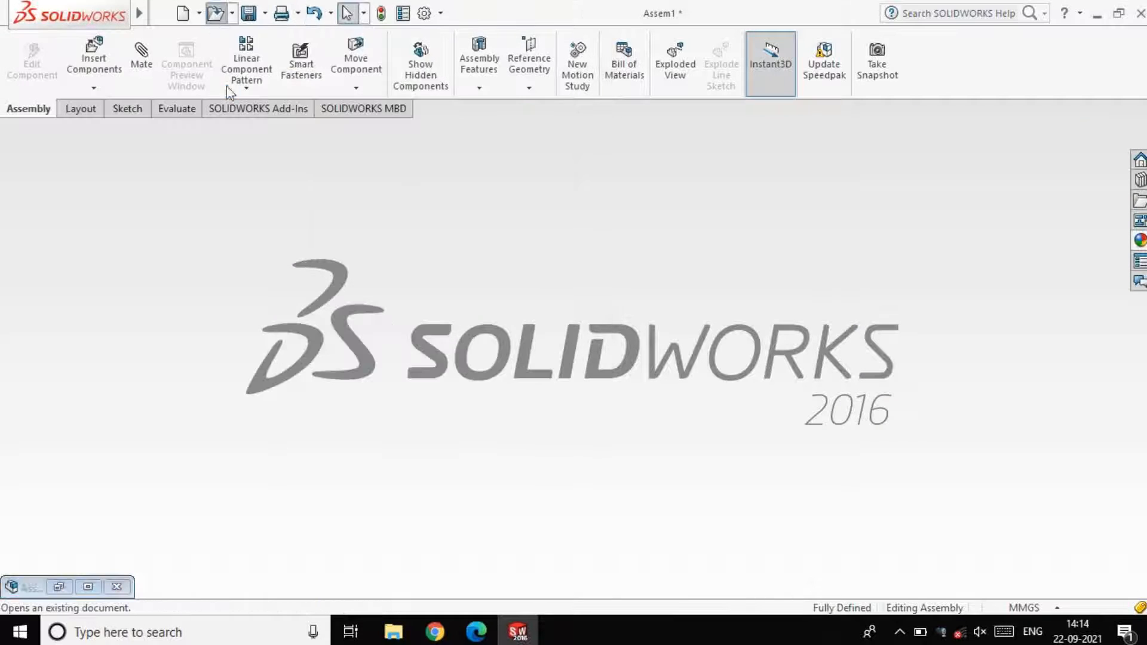
key(Escape)
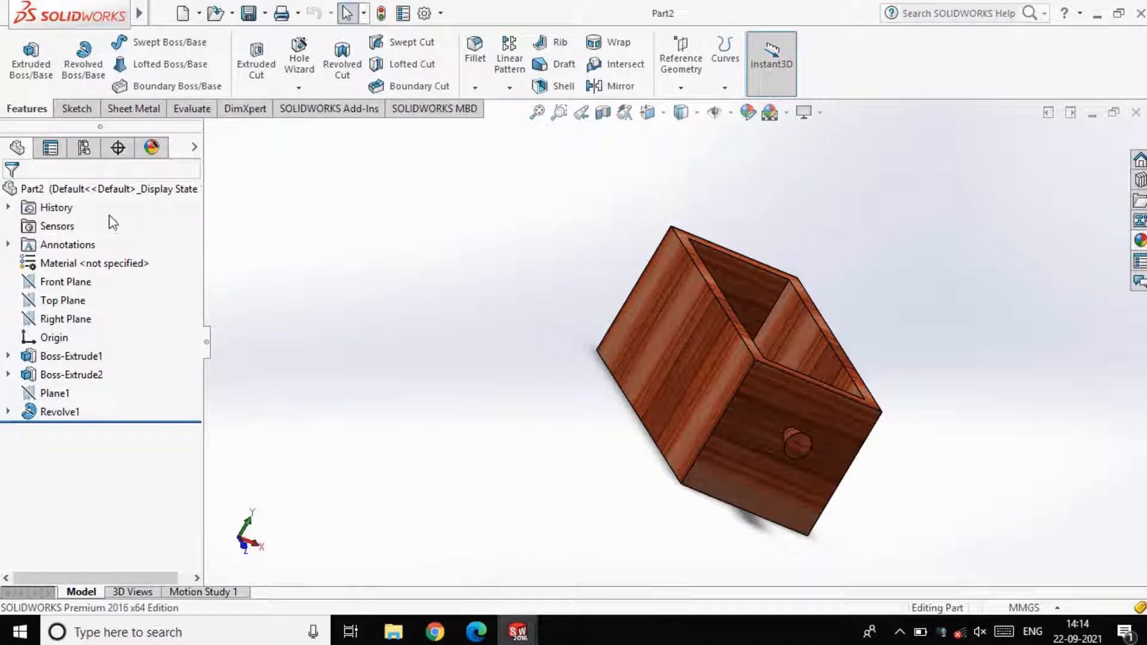
Step: Edit the sketch of the drawer's base extrusion, set the rectangle's width to 300 mm and exit the sketch
click(73, 357)
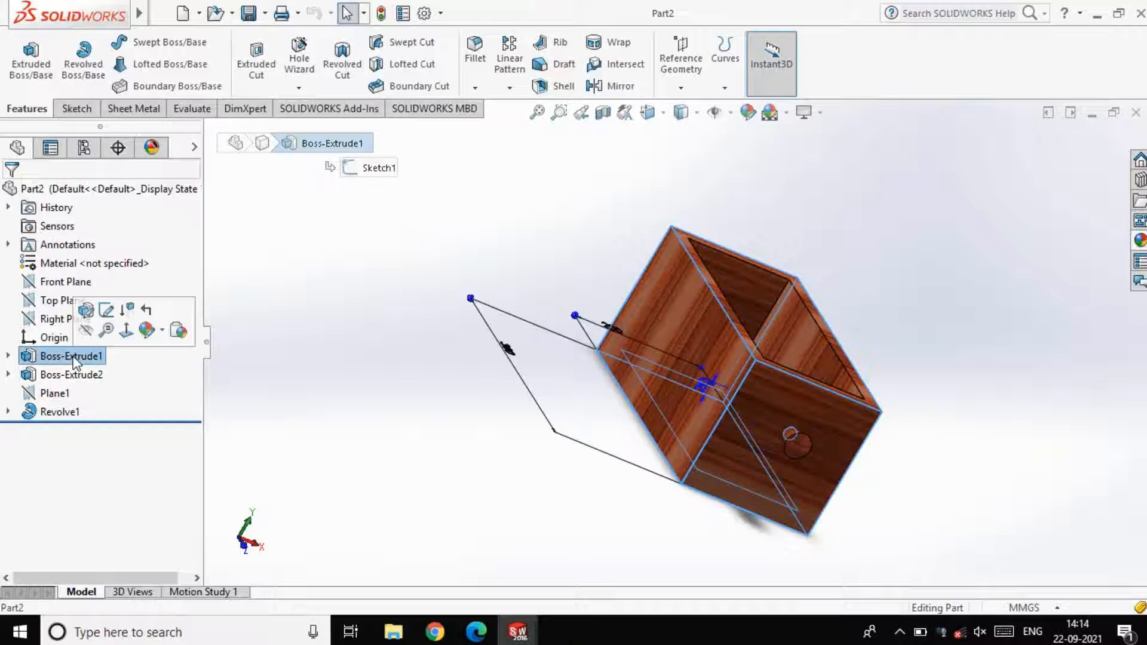
click(106, 311)
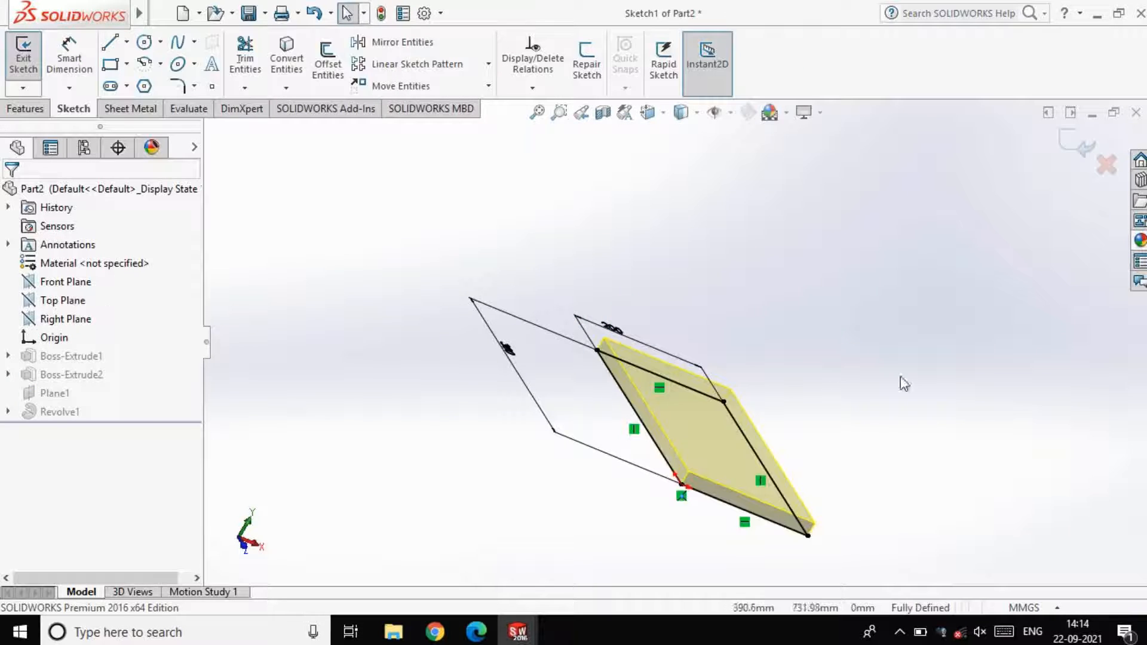
double_click(660, 218)
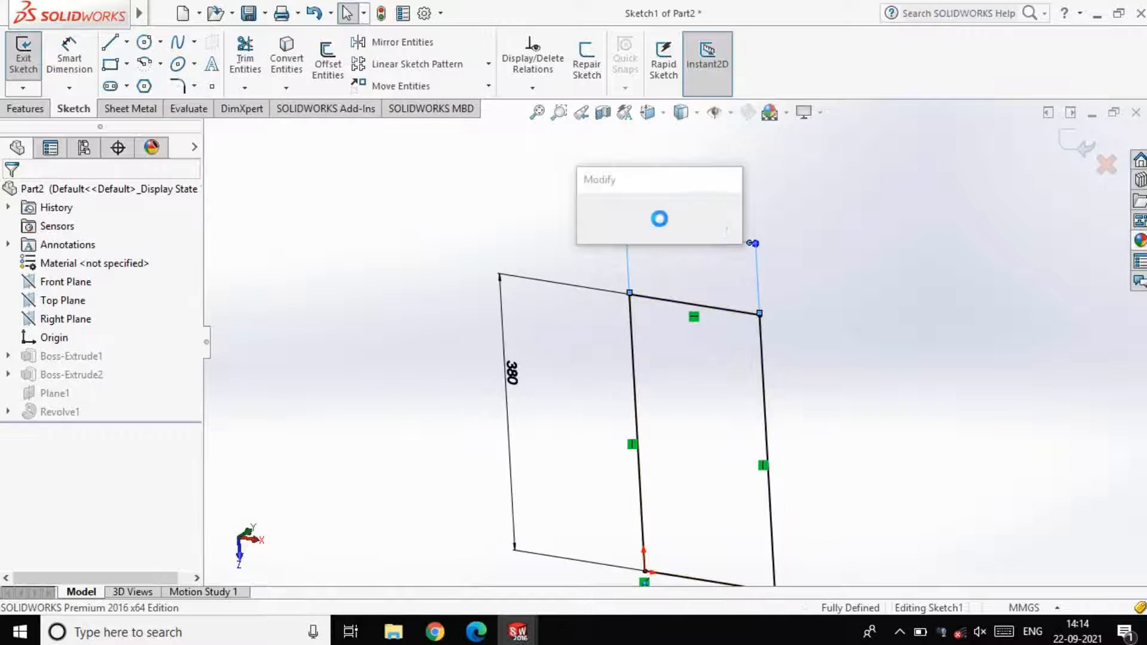
text(200)
key(Return)
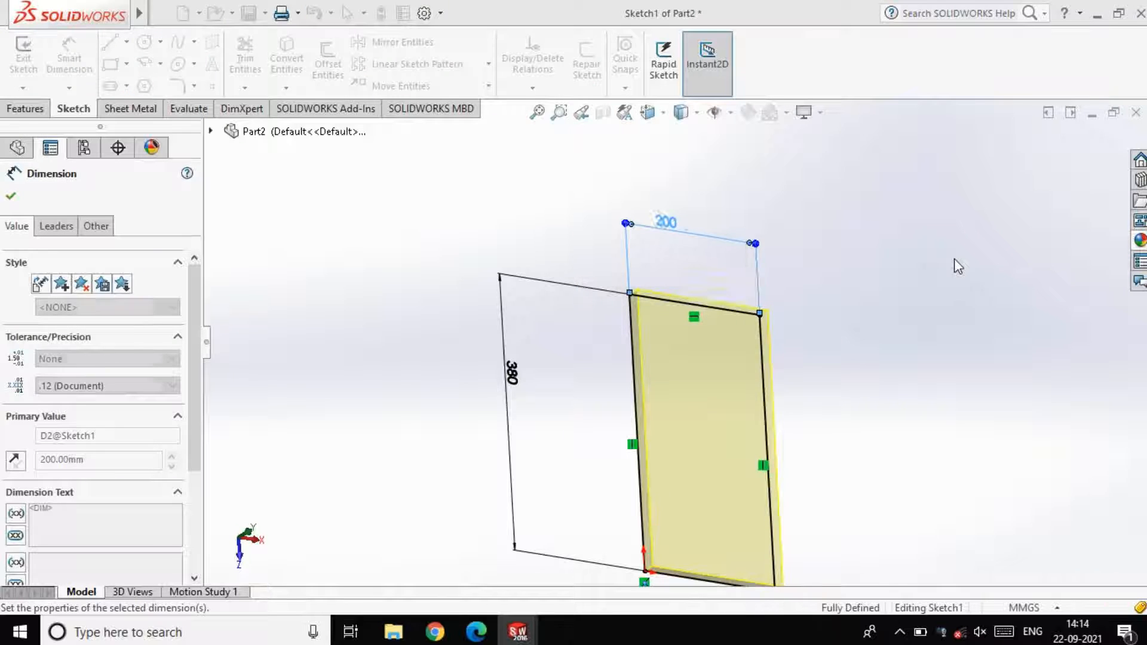
click(11, 197)
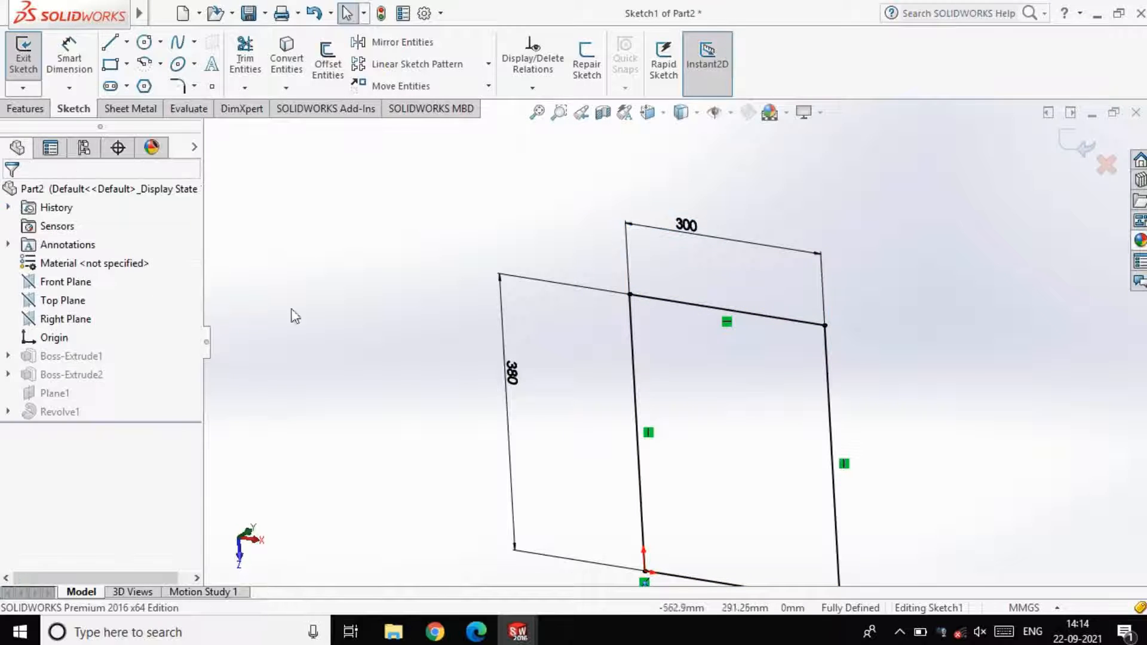
scroll(674, 443, up, 3)
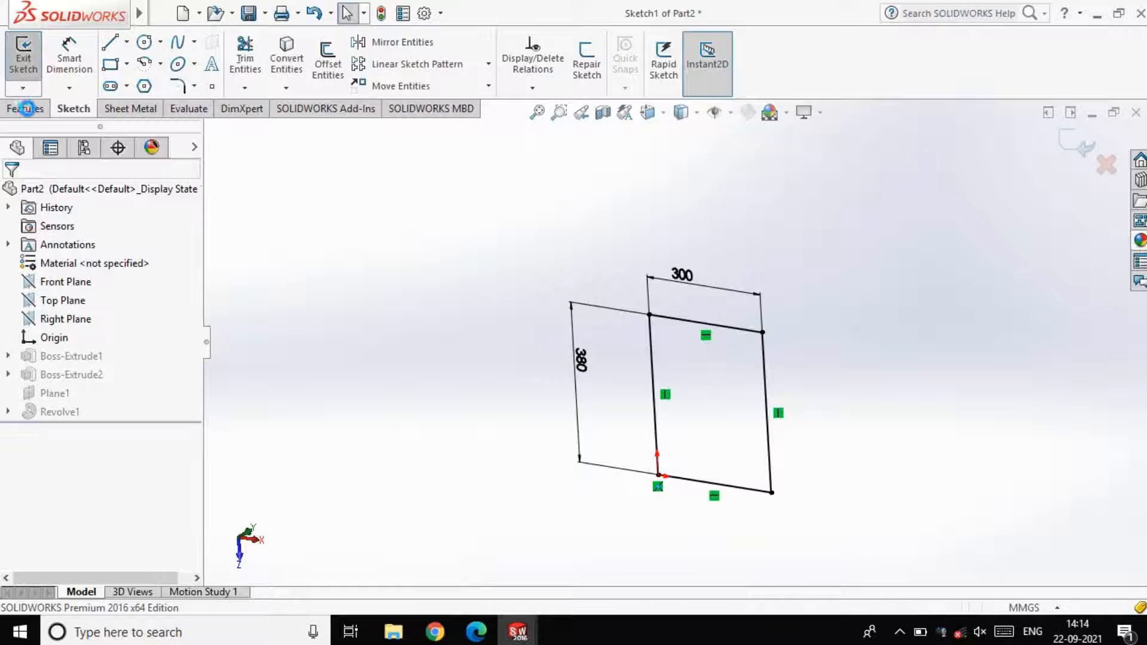
click(26, 108)
Step: Edit the knob's revolve sketch, moving the profile's base corner toward the centerline so the knob widens outward from the drawer front, and rebuild
middle_drag(866, 484, 829, 499)
middle_drag(768, 233, 700, 494)
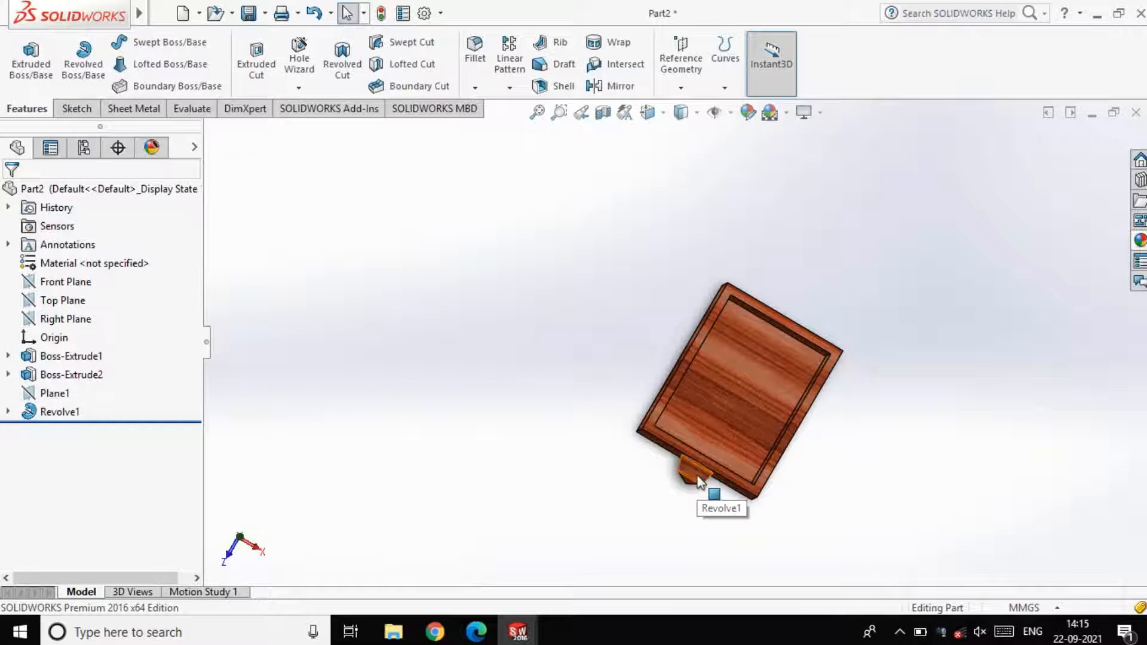
click(698, 475)
right_click(61, 416)
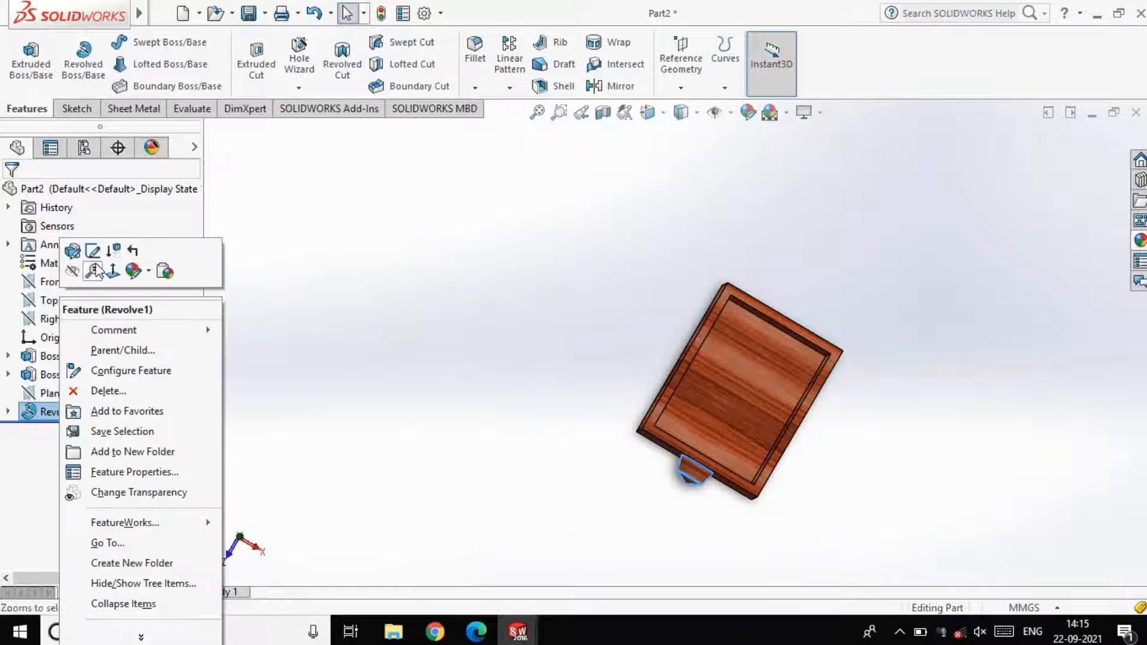
click(95, 261)
key(ctrl+8)
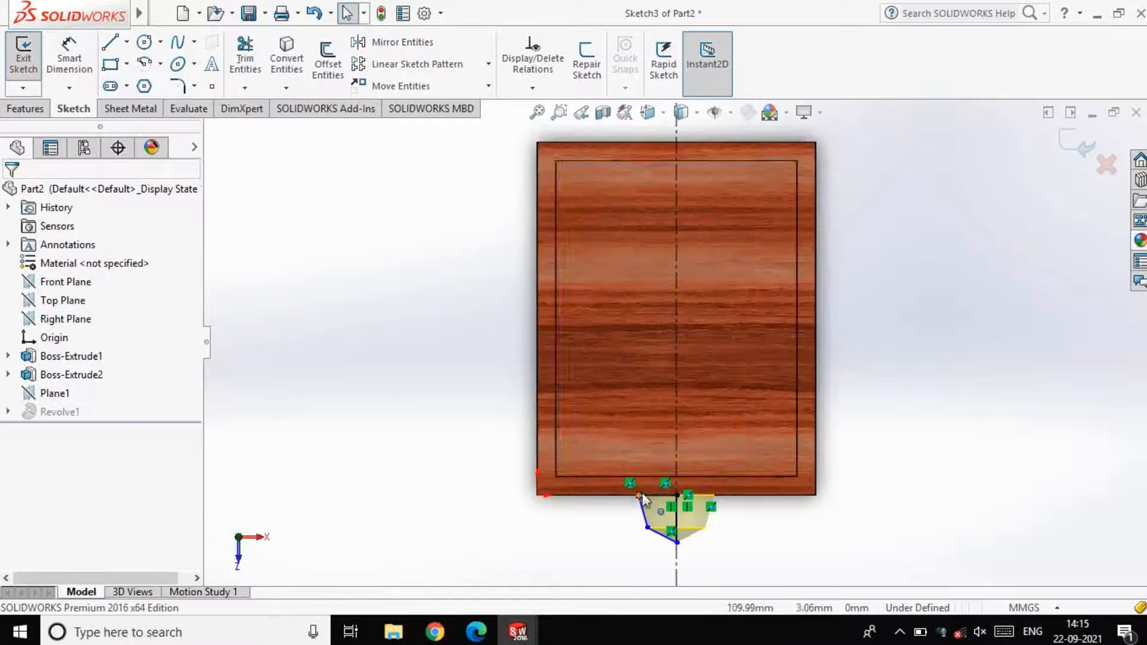
scroll(703, 498, down, 6)
drag(458, 400, 541, 398)
scroll(595, 501, up, 5)
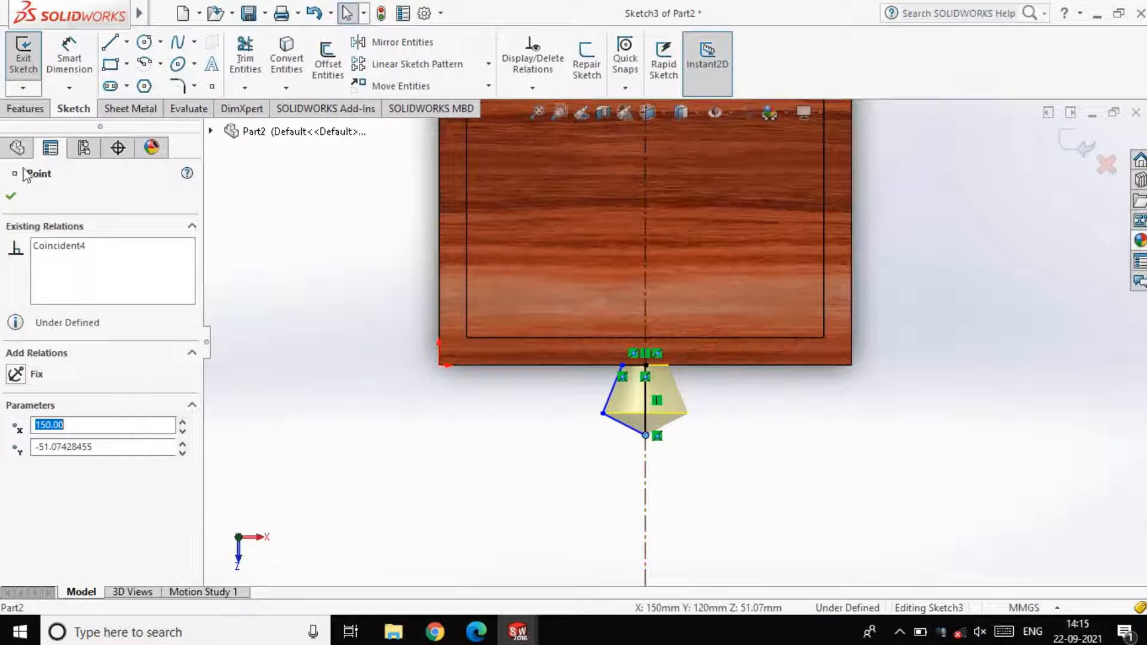
click(11, 197)
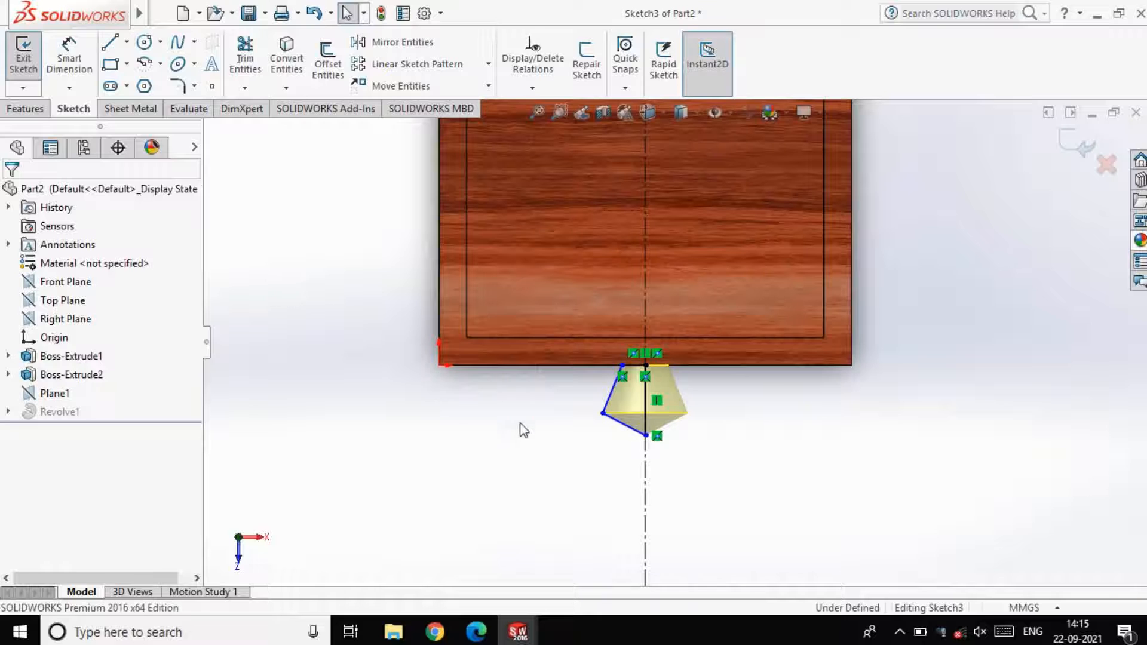
key(ctrl+b)
scroll(661, 436, up, 5)
middle_drag(696, 436, 662, 211)
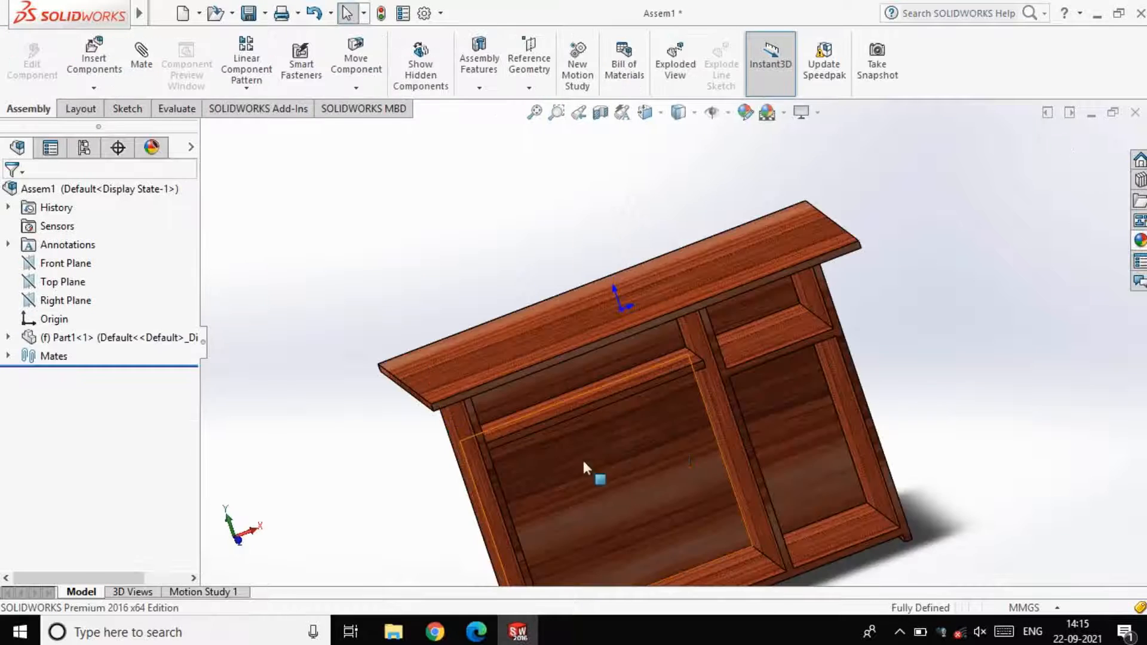
Step: Insert the widened drawer Part2 into the table assembly and place it freely beside the table
scroll(799, 389, up, 2)
click(109, 73)
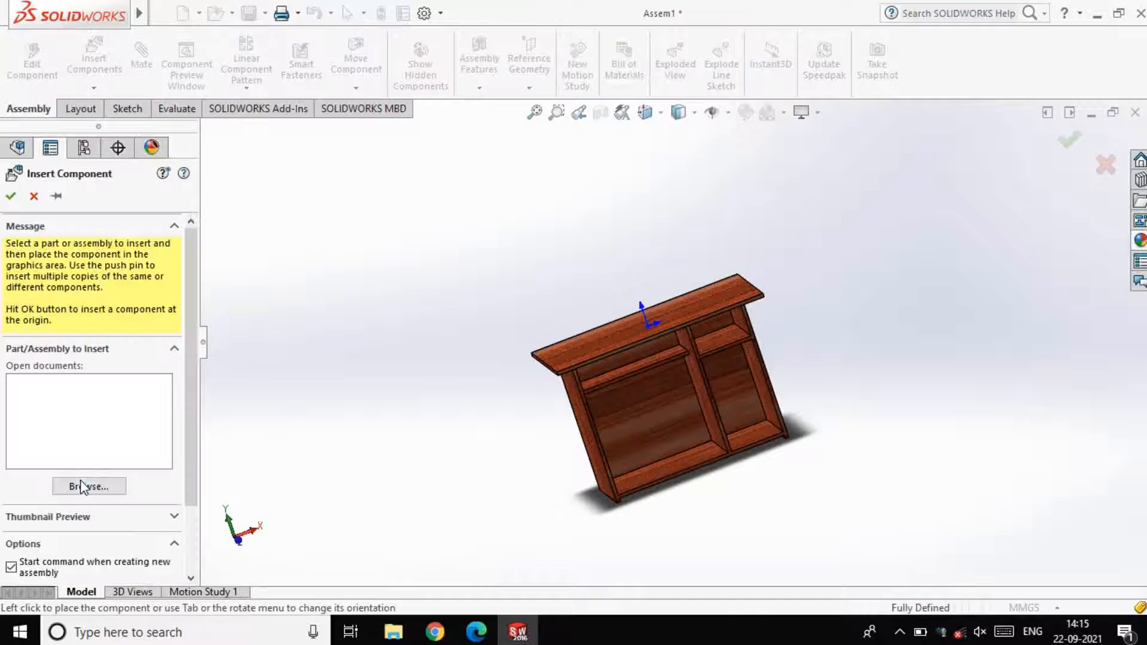
double_click(294, 136)
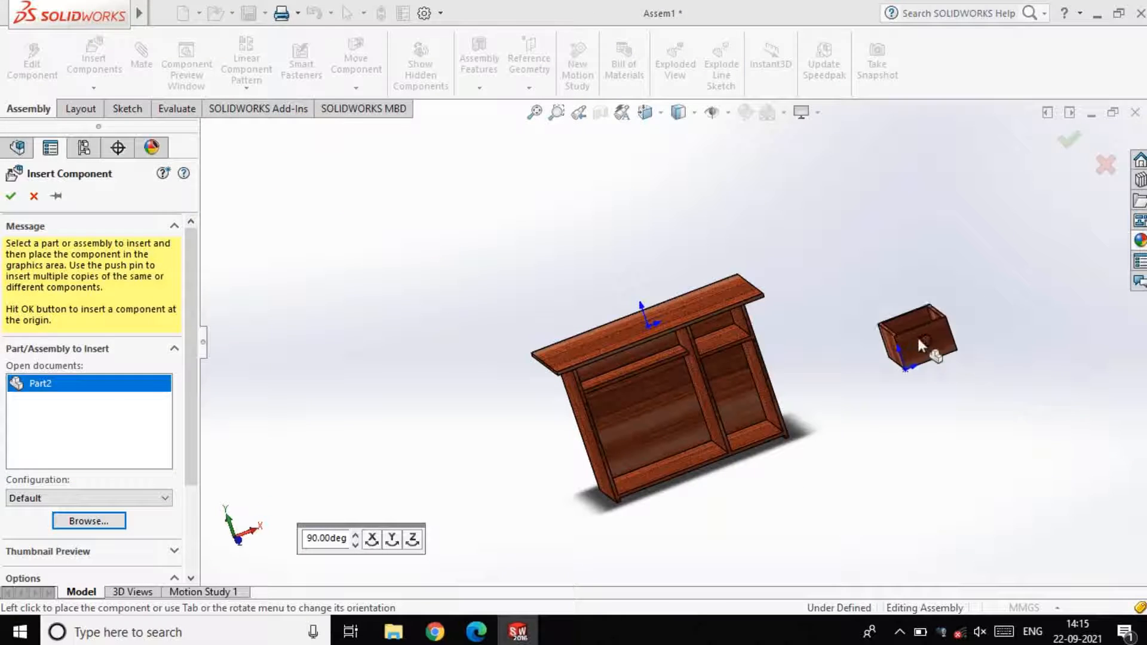
click(853, 315)
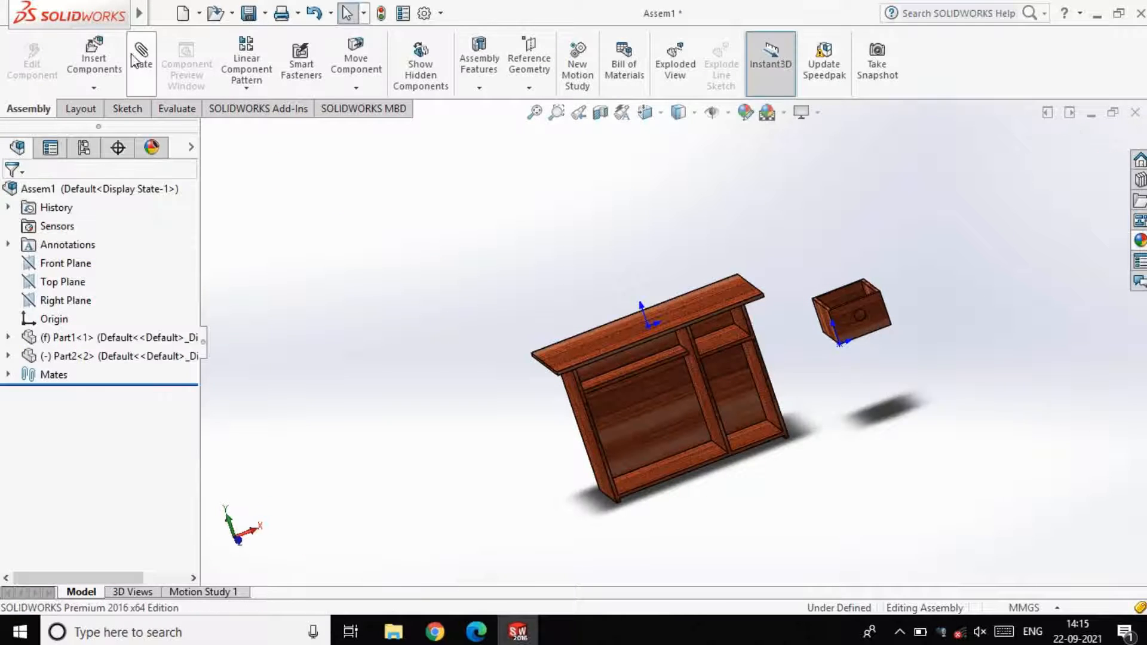
Step: Add a coincident mate between the inner divider face of the table's small upper compartment and the drawer's matching outer side face
click(134, 57)
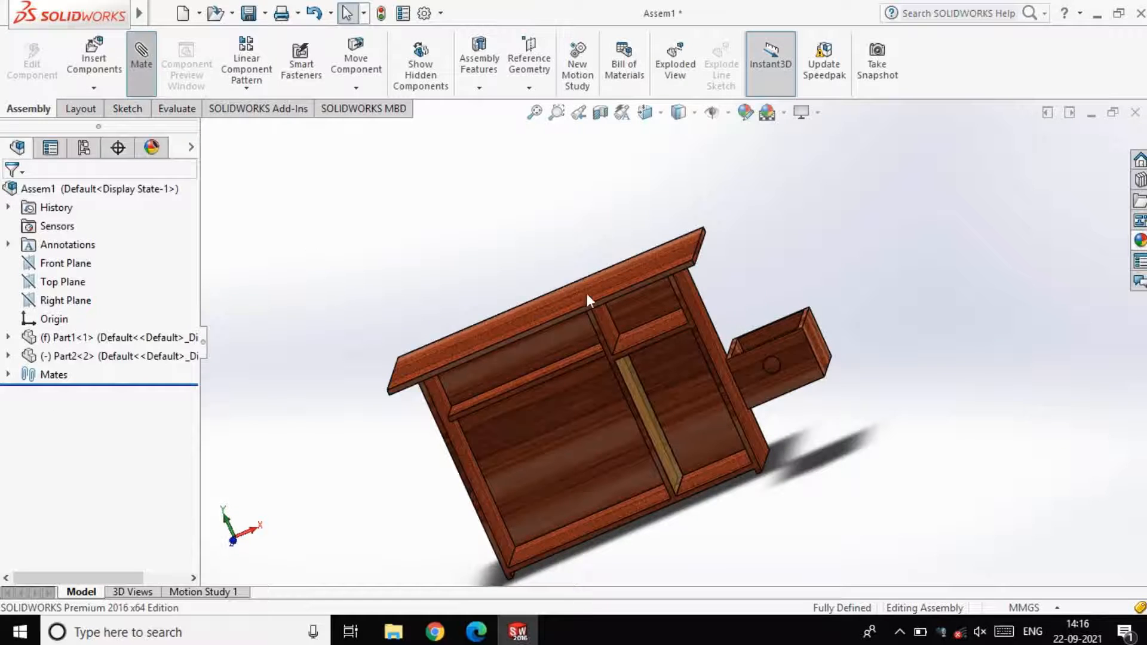
scroll(619, 308, down, 5)
click(603, 316)
scroll(679, 364, up, 5)
right_drag(837, 370, 873, 407)
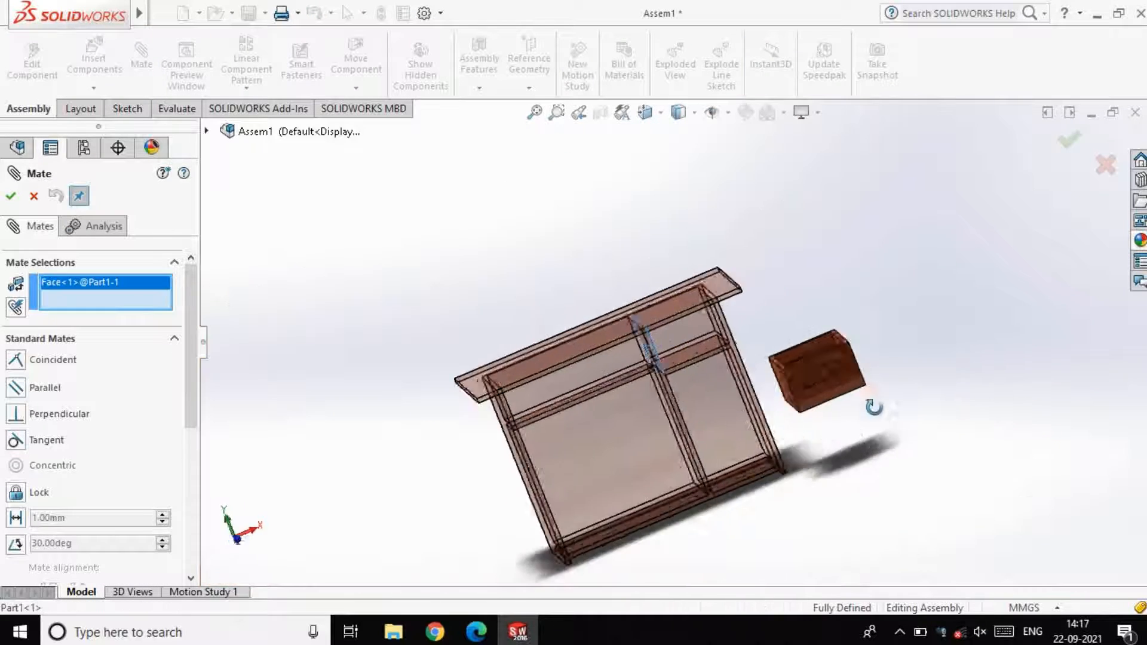
scroll(647, 331, down, 5)
click(695, 308)
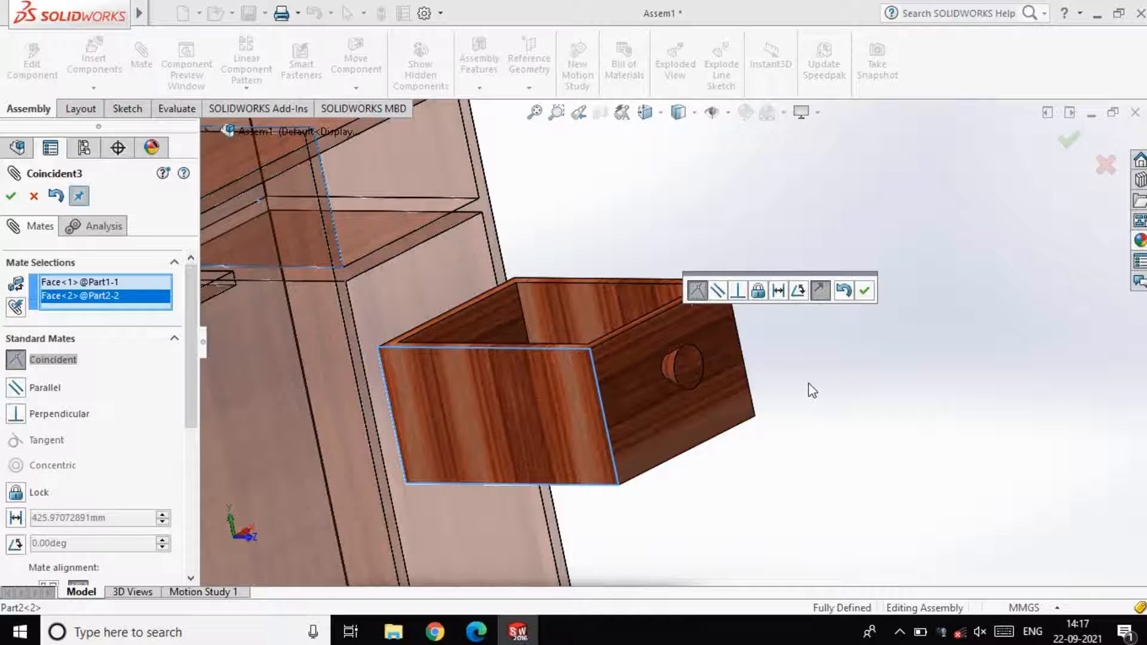
click(14, 200)
middle_drag(657, 515, 614, 434)
click(692, 466)
middle_drag(696, 433, 694, 465)
click(695, 465)
click(34, 196)
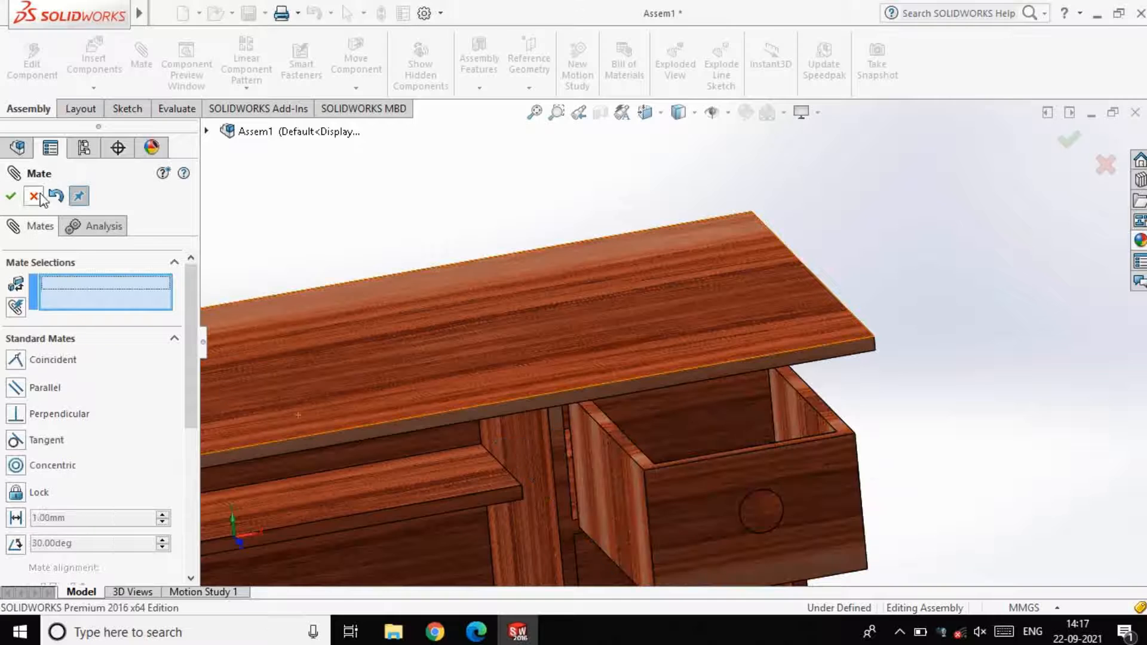
Step: Finish the current mating and slide the drawer forward, out of the table's small upper compartment
click(34, 196)
scroll(766, 388, up, 5)
middle_drag(820, 402, 734, 416)
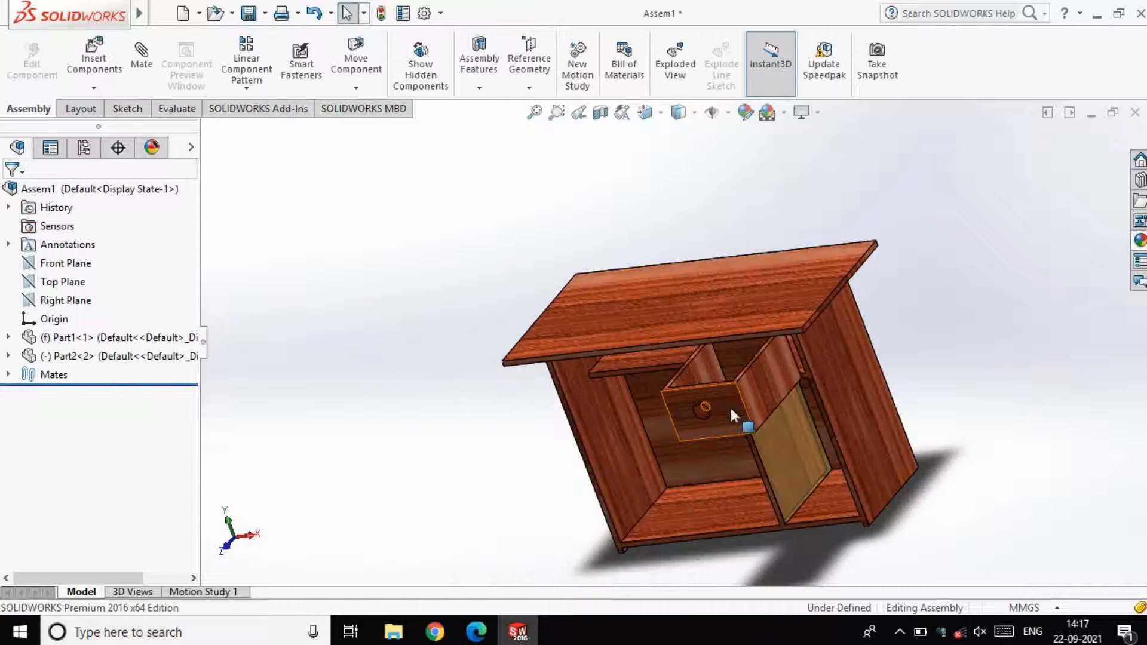
drag(731, 410, 742, 446)
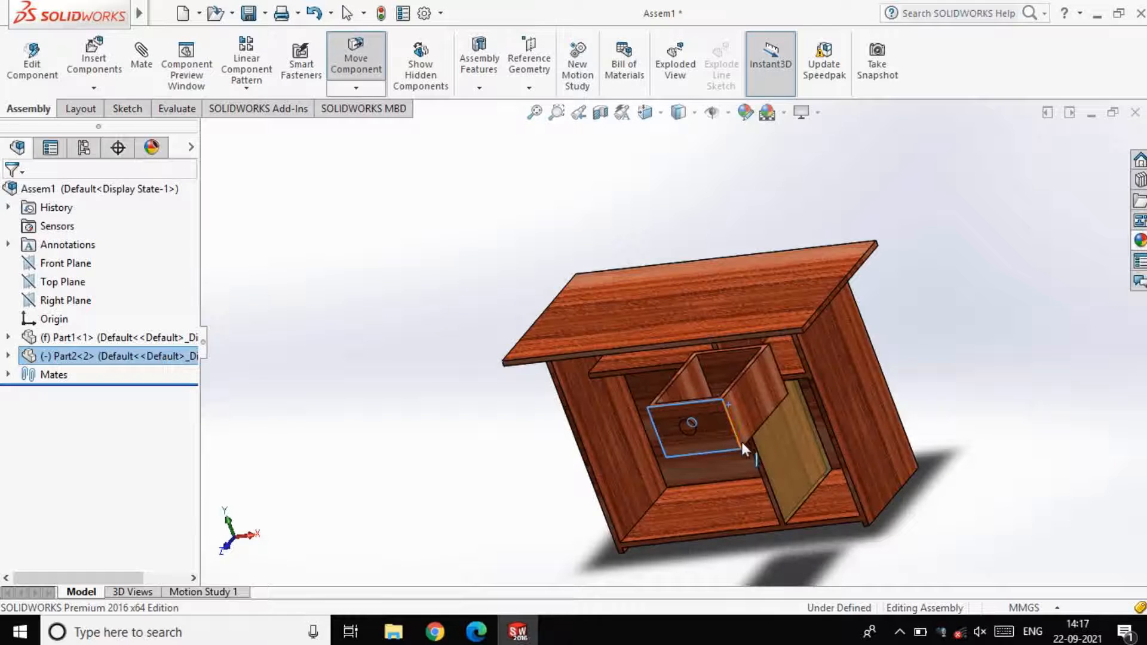
Step: Try to add a coincident mate to the compartment's inner back face, replacing the drawer's front face selection with another drawer face
click(141, 58)
scroll(840, 385, down, 4)
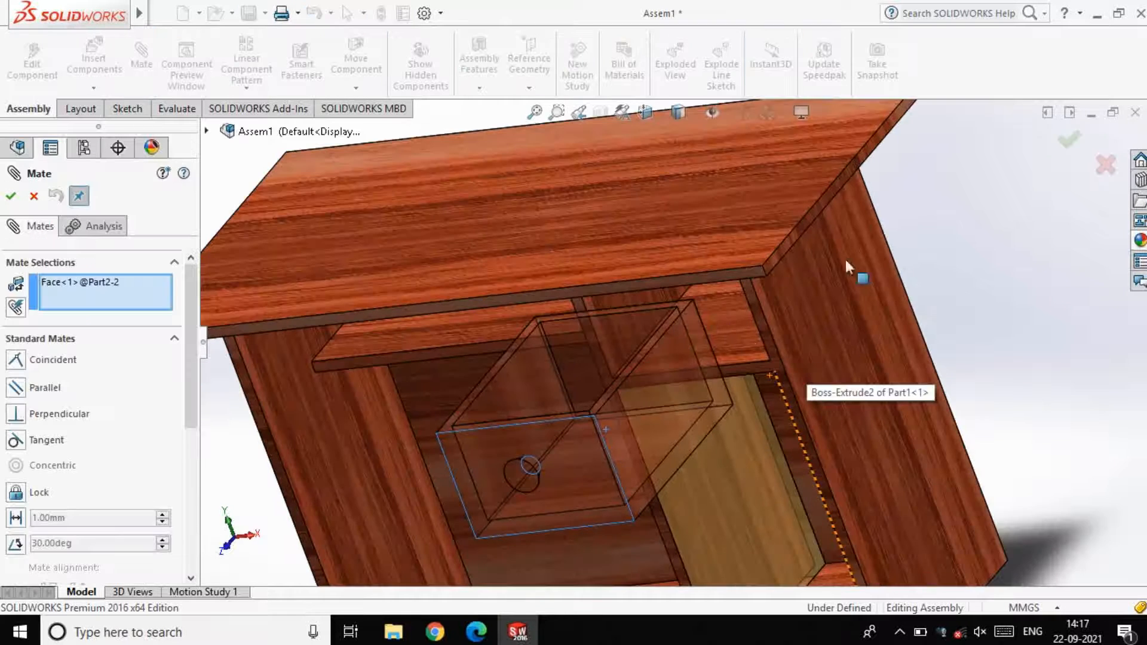
middle_drag(846, 261, 771, 251)
click(755, 246)
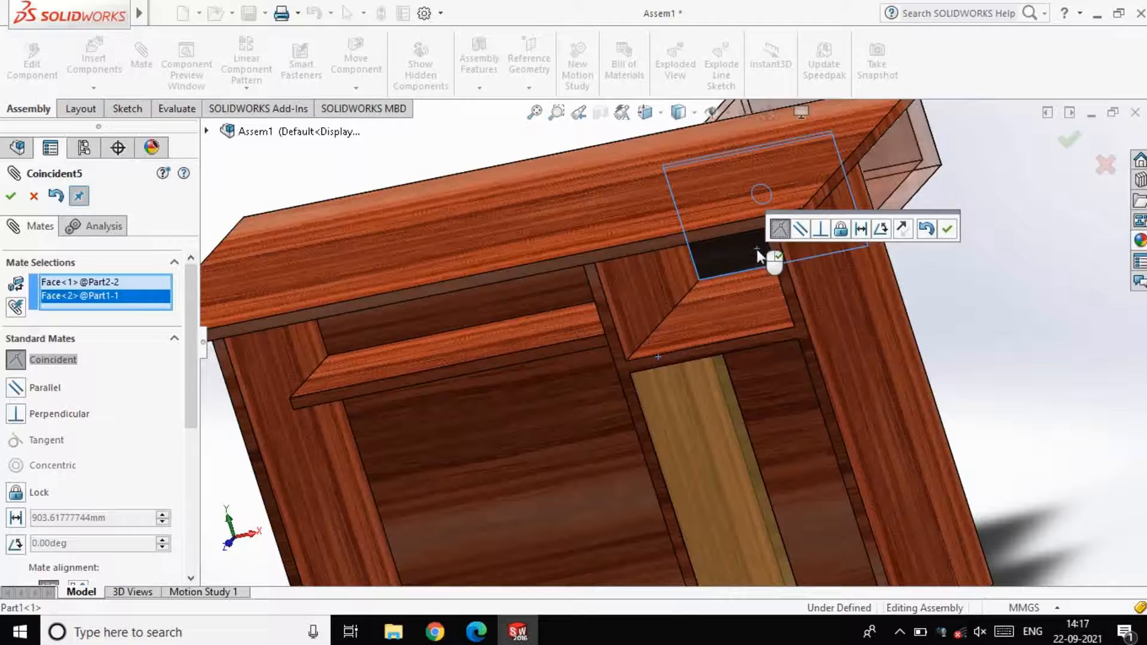
click(83, 283)
key(Delete)
middle_drag(950, 207, 915, 279)
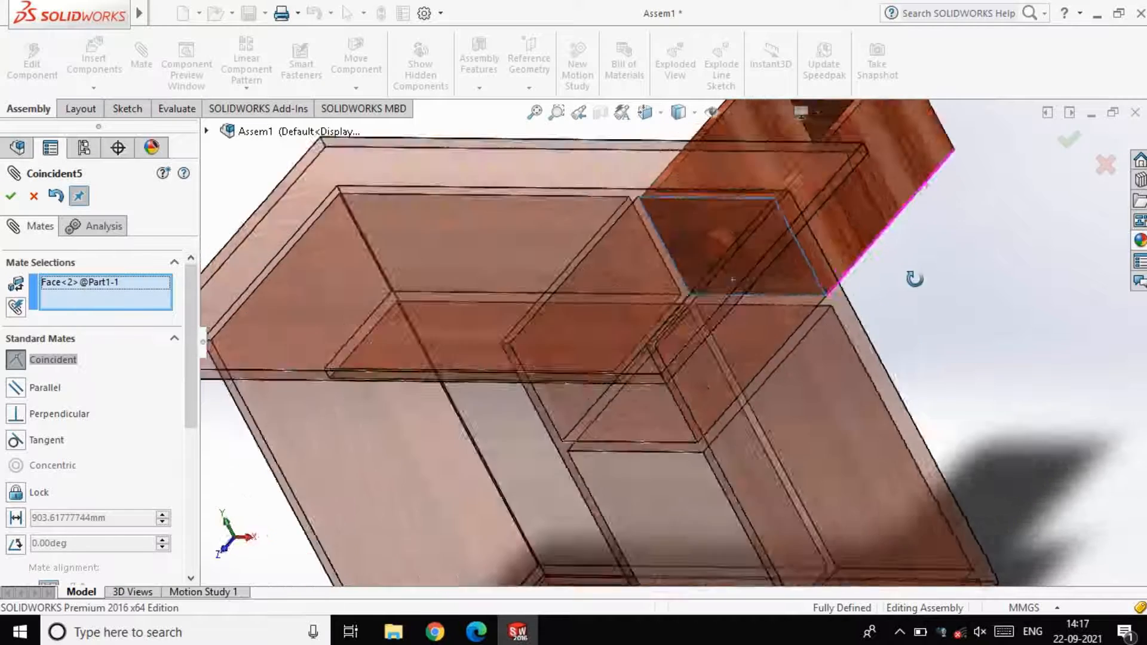
scroll(914, 279, up, 3)
click(792, 206)
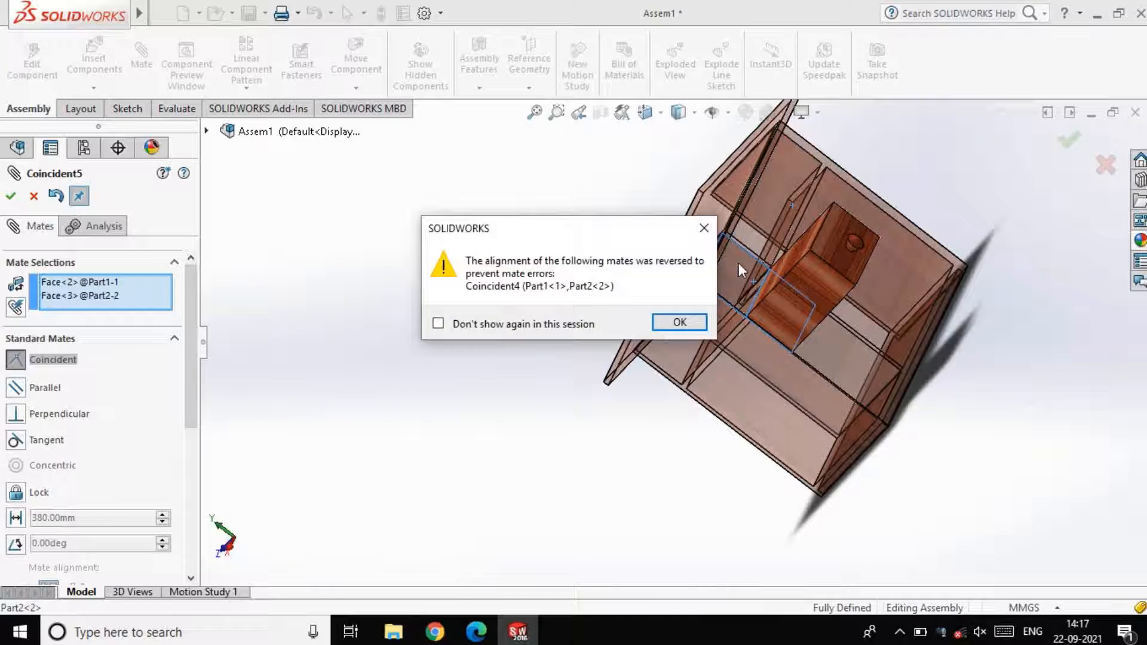
click(704, 228)
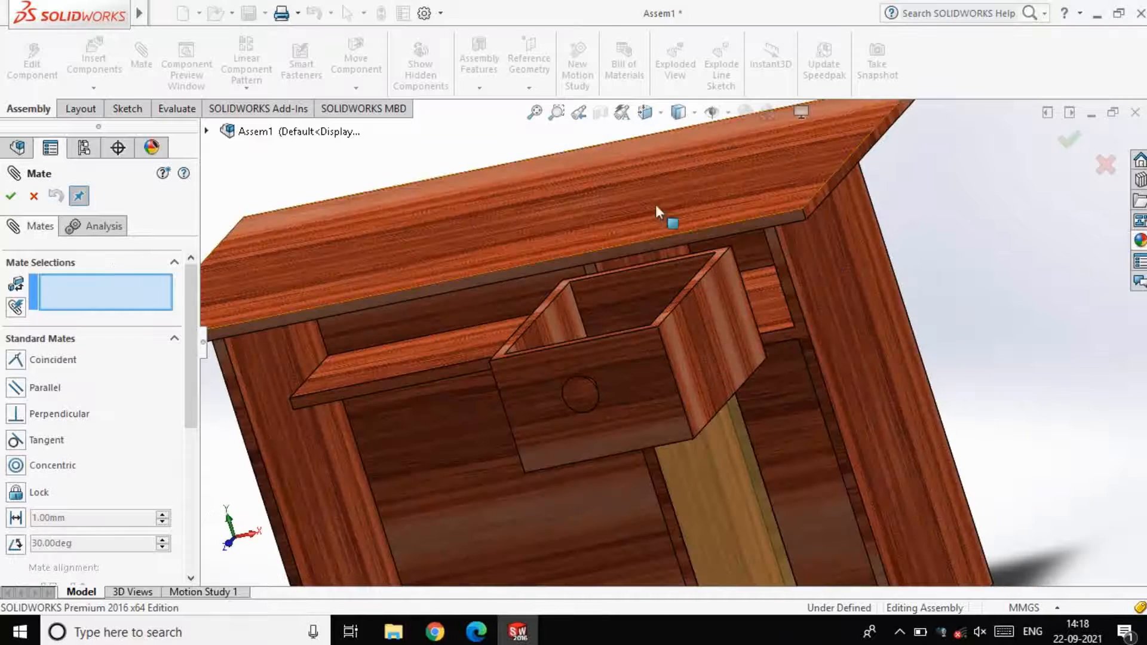
Step: Add a coincident mate between the small upper compartment's inner back face and the drawer's outer back face
click(799, 320)
scroll(799, 320, up, 3)
middle_drag(799, 321, 821, 346)
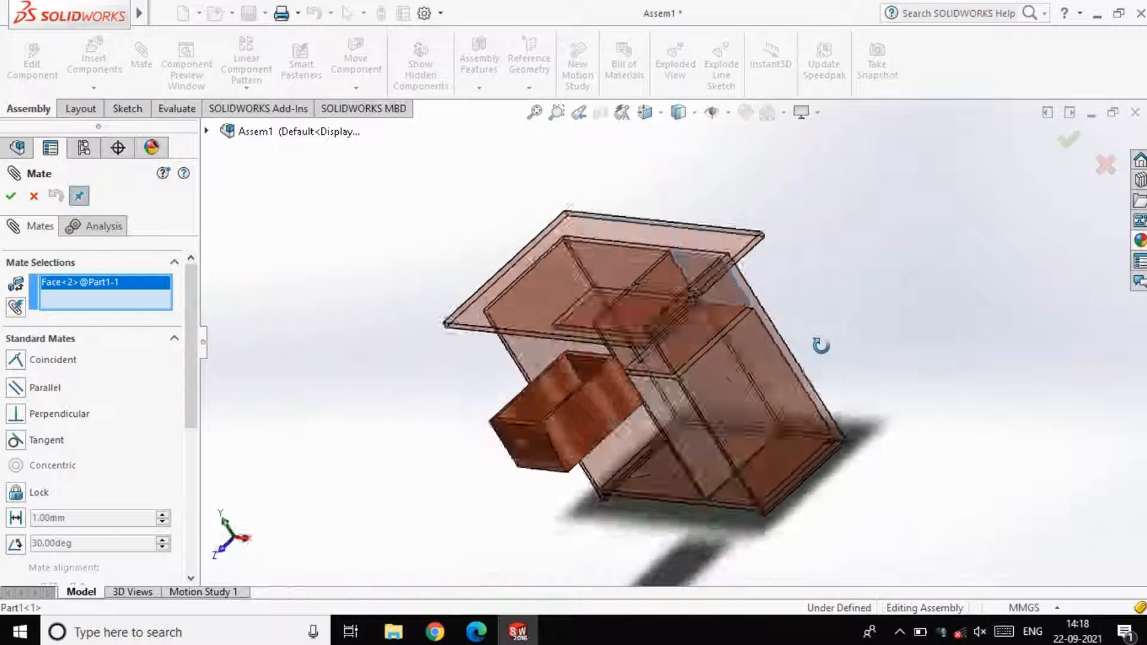
scroll(499, 448, down, 5)
click(747, 367)
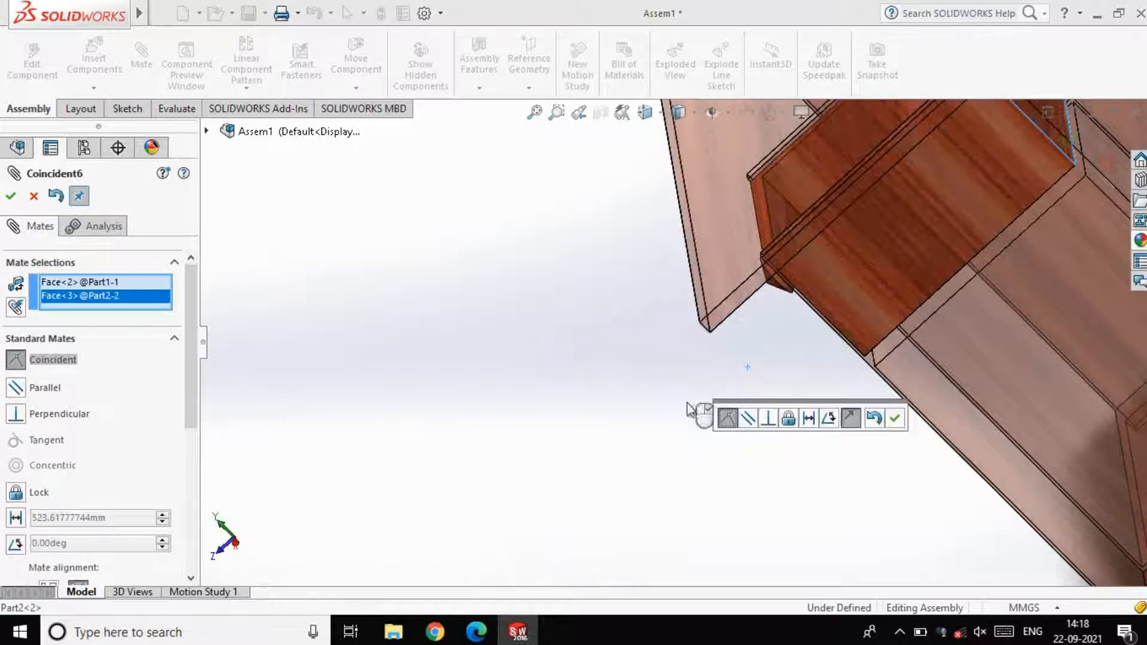
click(11, 196)
middle_drag(576, 392, 968, 274)
scroll(1008, 422, down, 5)
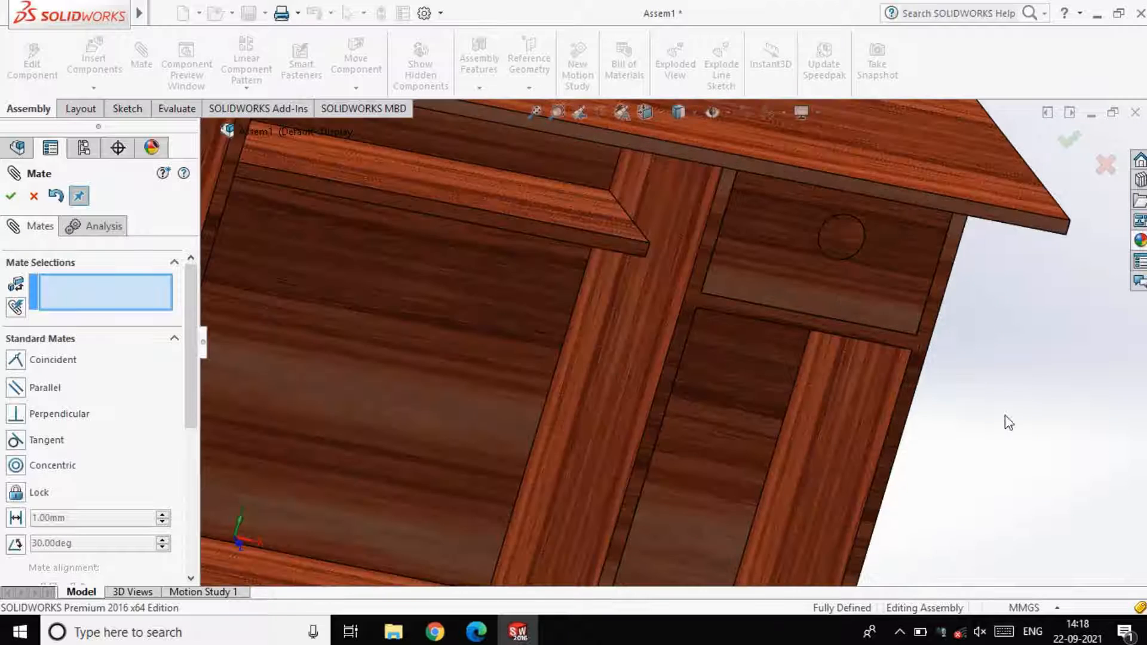
scroll(1008, 422, up, 5)
middle_drag(1008, 421, 886, 332)
scroll(864, 346, up, 2)
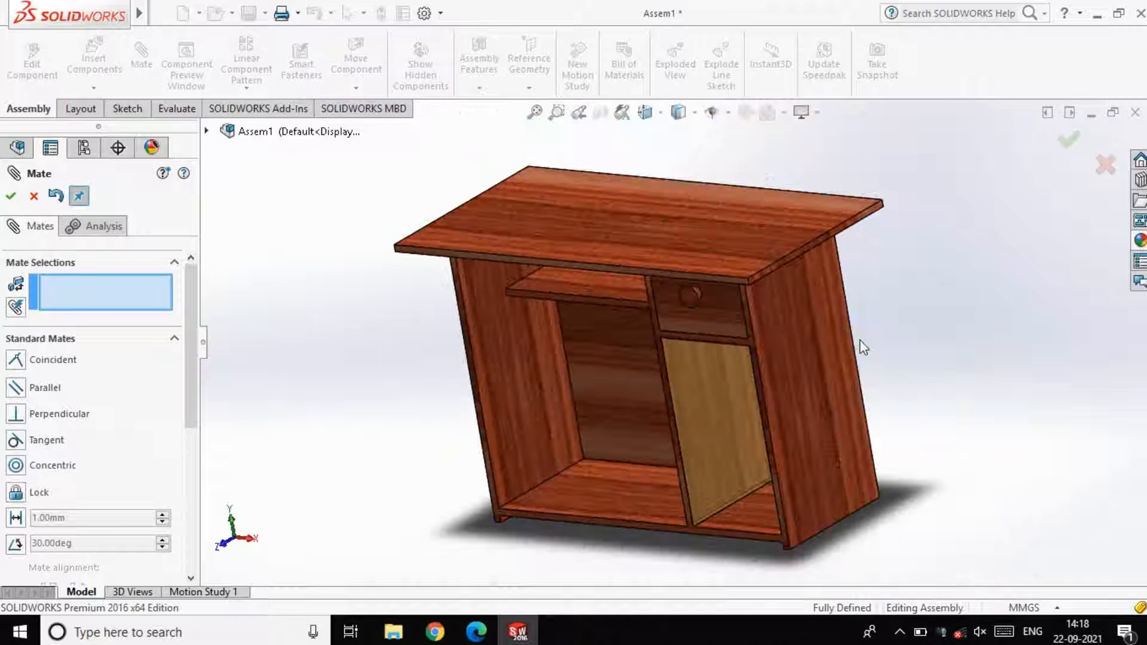